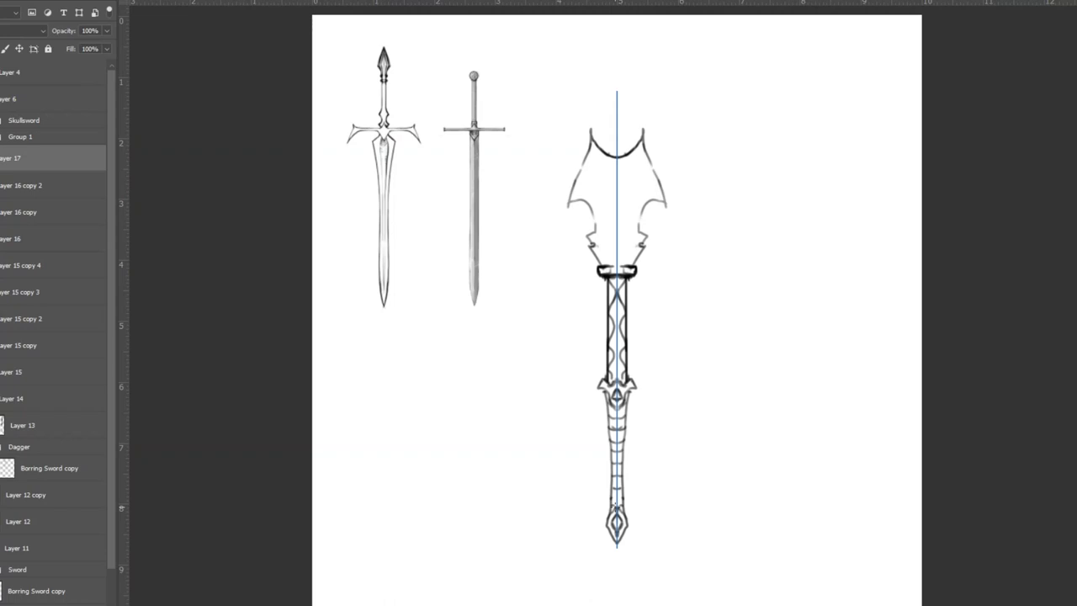
Draw the mace head's central spike and inner flange outlines, mirrored about the vertical symmetry axis.
{"action": "left_click_drag", "start_coordinate": [616, 122], "coordinate": [617, 261]}
{"action": "left_click_drag", "start_coordinate": [593, 160], "coordinate": [606, 257]}
{"action": "left_click_drag", "start_coordinate": [641, 165], "coordinate": [629, 256]}
{"action": "left_click_drag", "start_coordinate": [594, 143], "coordinate": [610, 200]}
{"action": "left_click_drag", "start_coordinate": [640, 143], "coordinate": [624, 200]}
Redraw the mace's shaft narrower and reinforce the outlines of its collar, grip and pommel.
{"action": "mouse_move", "coordinate": [617, 278]}
{"action": "left_mouse_down"}
{"action": "mouse_move", "coordinate": [617, 374]}
{"action": "mouse_move", "coordinate": [609, 364]}
{"action": "left_mouse_up"}
{"action": "left_click_drag", "start_coordinate": [624, 278], "coordinate": [624, 364]}
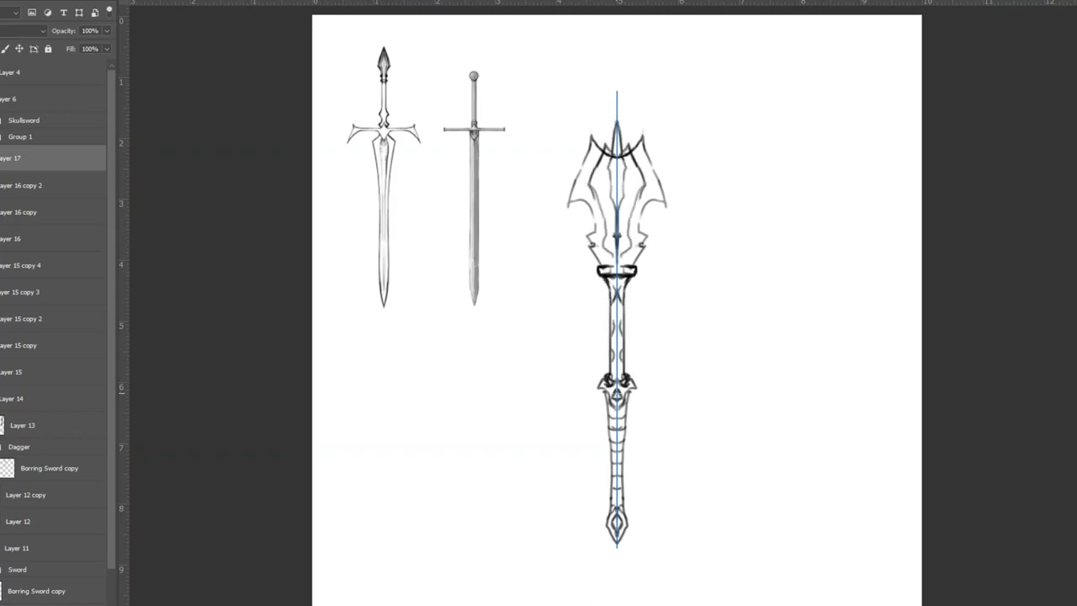
{"action": "left_click_drag", "start_coordinate": [608, 418], "coordinate": [609, 514]}
{"action": "left_click_drag", "start_coordinate": [625, 418], "coordinate": [622, 528]}
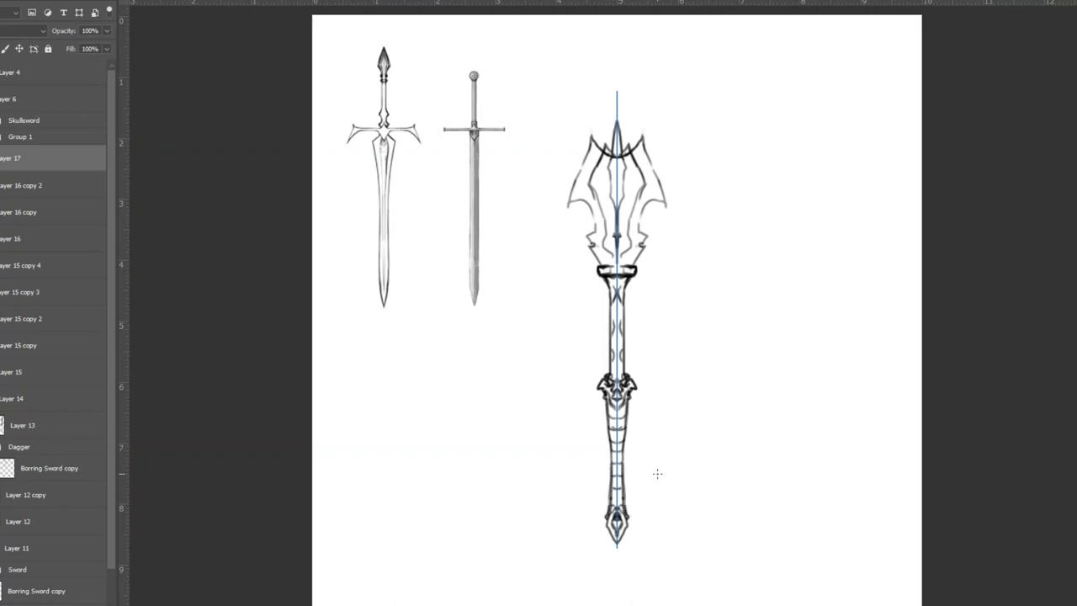
{"action": "scroll", "coordinate": [99, 516], "scroll_direction": "down", "scroll_amount": 2}
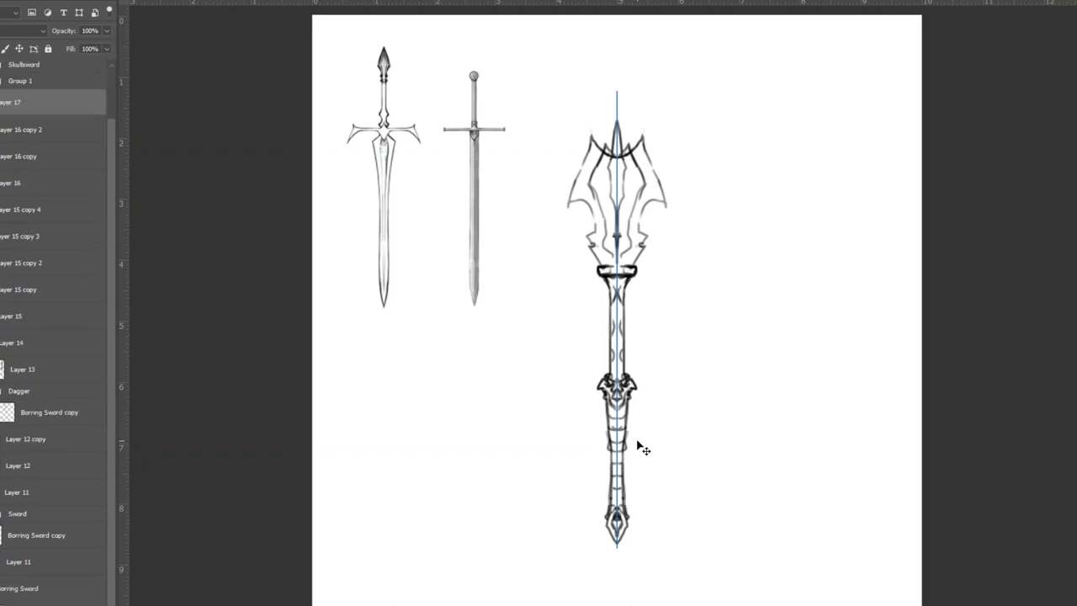
{"action": "left_click_drag", "start_coordinate": [608, 424], "coordinate": [608, 498]}
{"action": "left_click_drag", "start_coordinate": [625, 424], "coordinate": [625, 499]}
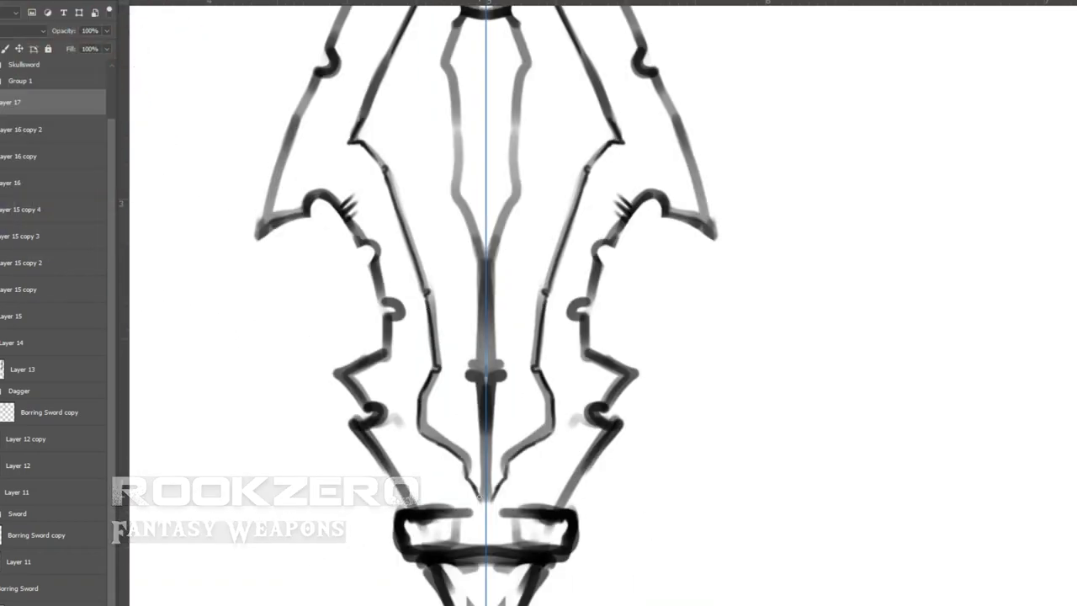
Draw jagged inner edges and small notches along the side flanges of the mace head.
{"action": "key", "text": "ctrl+minus"}
{"action": "mouse_move", "coordinate": [547, 211]}
{"action": "left_mouse_down"}
{"action": "mouse_move", "coordinate": [564, 234]}
{"action": "mouse_move", "coordinate": [569, 316]}
{"action": "mouse_move", "coordinate": [547, 384]}
{"action": "mouse_move", "coordinate": [541, 499]}
{"action": "mouse_move", "coordinate": [480, 264]}
{"action": "mouse_move", "coordinate": [539, 506]}
{"action": "mouse_move", "coordinate": [485, 396]}
{"action": "mouse_move", "coordinate": [531, 387]}
{"action": "mouse_move", "coordinate": [538, 499]}
{"action": "left_mouse_up"}
{"action": "key", "text": "ctrl+minus"}
{"action": "key", "text": "ctrl+minus"}
{"action": "key", "text": "ctrl+plus"}
{"action": "key", "text": "ctrl+plus"}
{"action": "key", "text": "ctrl+plus"}
{"action": "left_click_drag", "start_coordinate": [397, 190], "coordinate": [487, 77]}
{"action": "left_click_drag", "start_coordinate": [395, 221], "coordinate": [412, 229]}
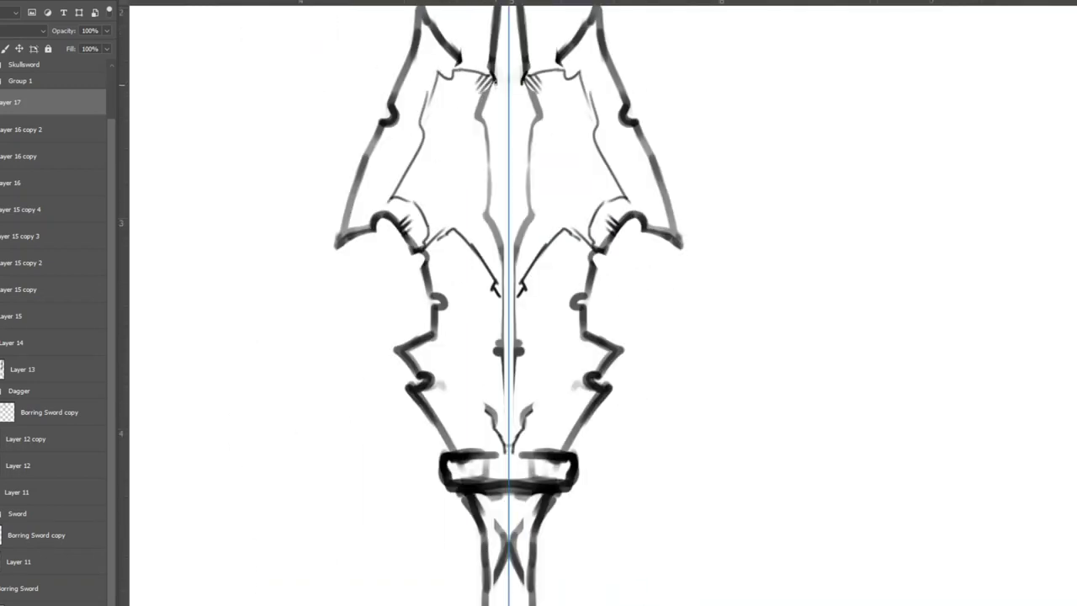
Draw the mace head's slim central spike and define the inner edges of the flanges and central rib.
{"action": "left_click_drag", "start_coordinate": [504, 253], "coordinate": [469, 379]}
{"action": "mouse_move", "coordinate": [473, 78]}
{"action": "left_mouse_down"}
{"action": "mouse_move", "coordinate": [469, 187]}
{"action": "mouse_move", "coordinate": [446, 240]}
{"action": "left_mouse_up"}
{"action": "mouse_move", "coordinate": [437, 189]}
{"action": "left_mouse_down"}
{"action": "mouse_move", "coordinate": [417, 128]}
{"action": "mouse_move", "coordinate": [382, 108]}
{"action": "left_mouse_up"}
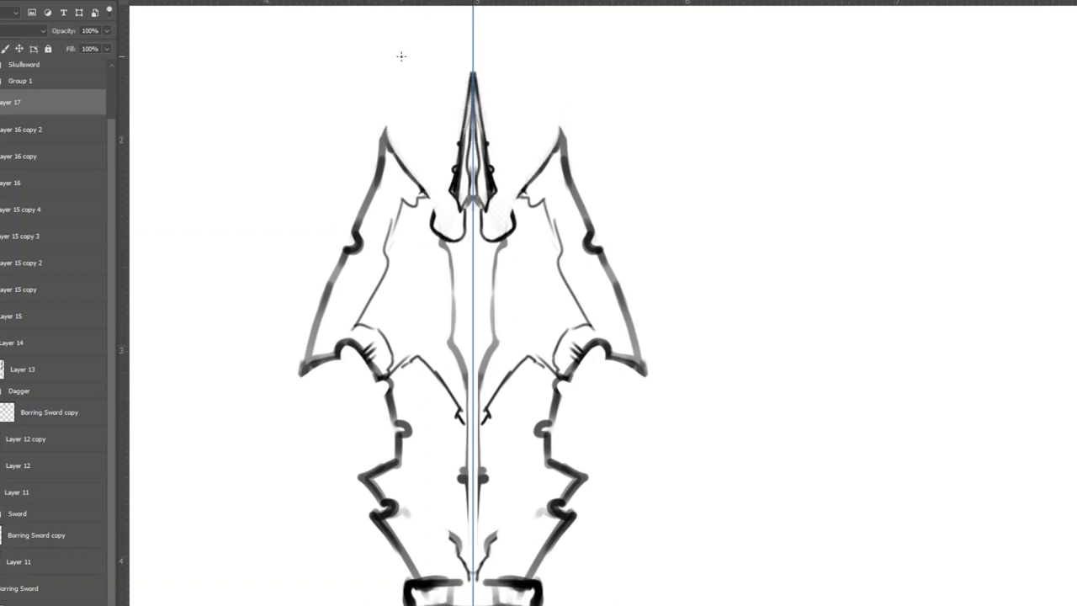
{"action": "mouse_move", "coordinate": [431, 195]}
{"action": "left_mouse_down"}
{"action": "mouse_move", "coordinate": [349, 236]}
{"action": "mouse_move", "coordinate": [301, 374]}
{"action": "mouse_move", "coordinate": [344, 347]}
{"action": "mouse_move", "coordinate": [378, 362]}
{"action": "left_mouse_up"}
{"action": "mouse_move", "coordinate": [438, 197]}
{"action": "left_mouse_down"}
{"action": "mouse_move", "coordinate": [412, 202]}
{"action": "mouse_move", "coordinate": [353, 330]}
{"action": "left_mouse_up"}
{"action": "left_click_drag", "start_coordinate": [438, 244], "coordinate": [469, 447]}
{"action": "key", "text": "ctrl+minus"}
{"action": "key", "text": "ctrl+minus"}
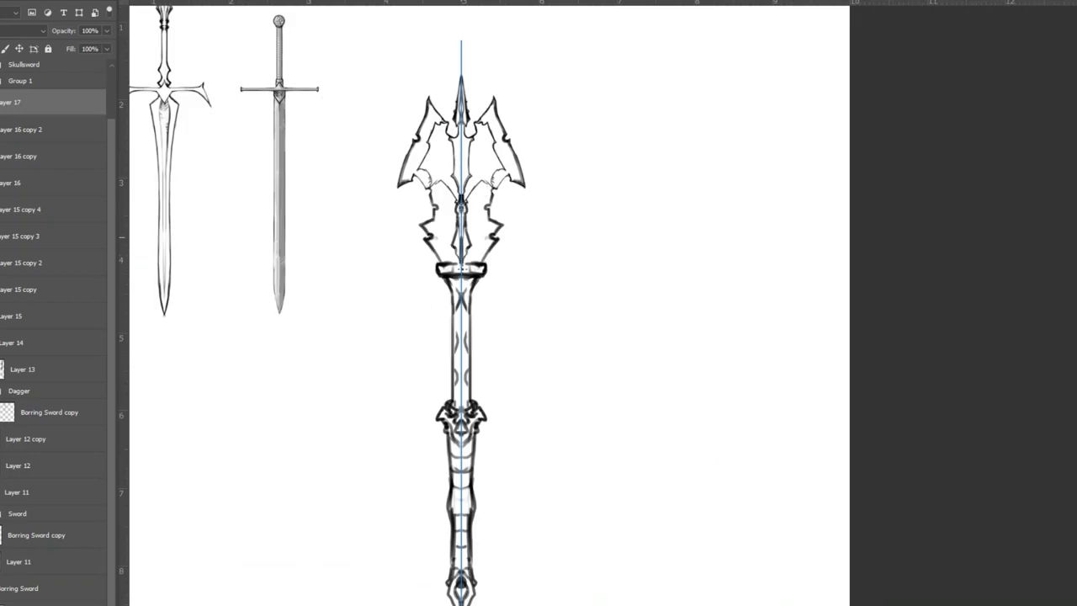
Hatch the lower part of the mace head and add ornamental detail along the shaft and upper flanges.
{"action": "left_click_drag", "start_coordinate": [481, 225], "coordinate": [470, 257]}
{"action": "left_click_drag", "start_coordinate": [486, 187], "coordinate": [473, 225]}
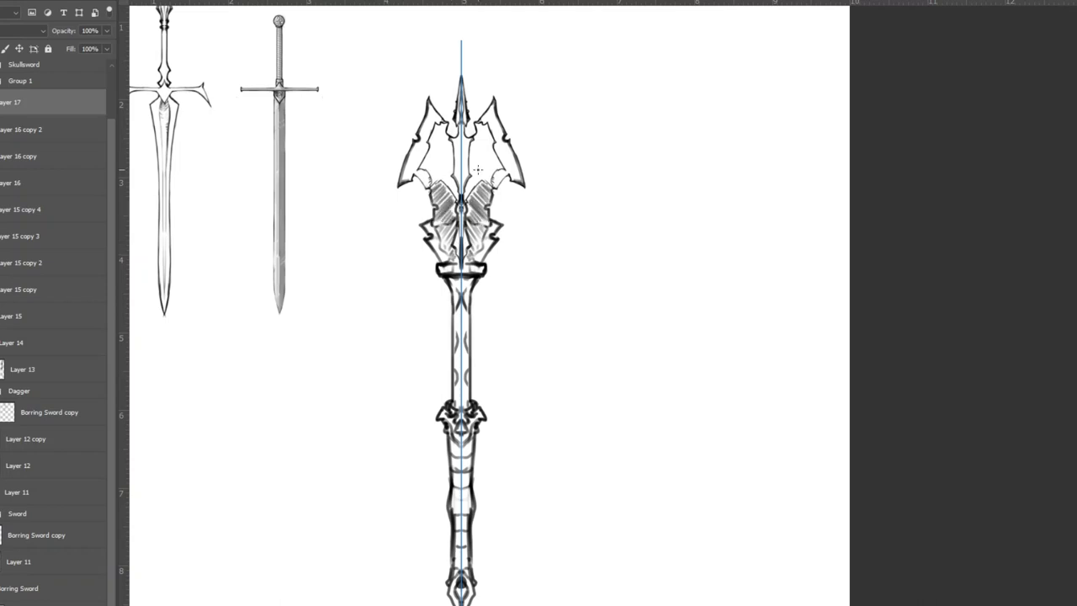
{"action": "left_click_drag", "start_coordinate": [461, 337], "coordinate": [461, 407]}
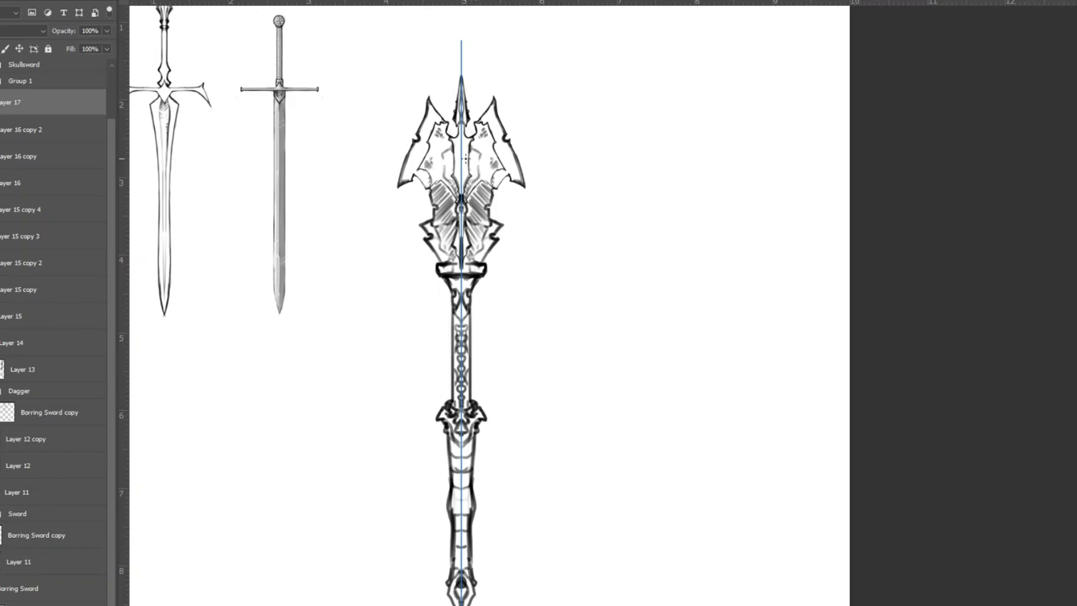
{"action": "scroll", "coordinate": [461, 168], "scroll_direction": "up", "scroll_amount": 3}
{"action": "left_click_drag", "start_coordinate": [370, 160], "coordinate": [387, 207]}
{"action": "left_click_drag", "start_coordinate": [396, 75], "coordinate": [387, 210]}
{"action": "key", "text": "ctrl+0"}
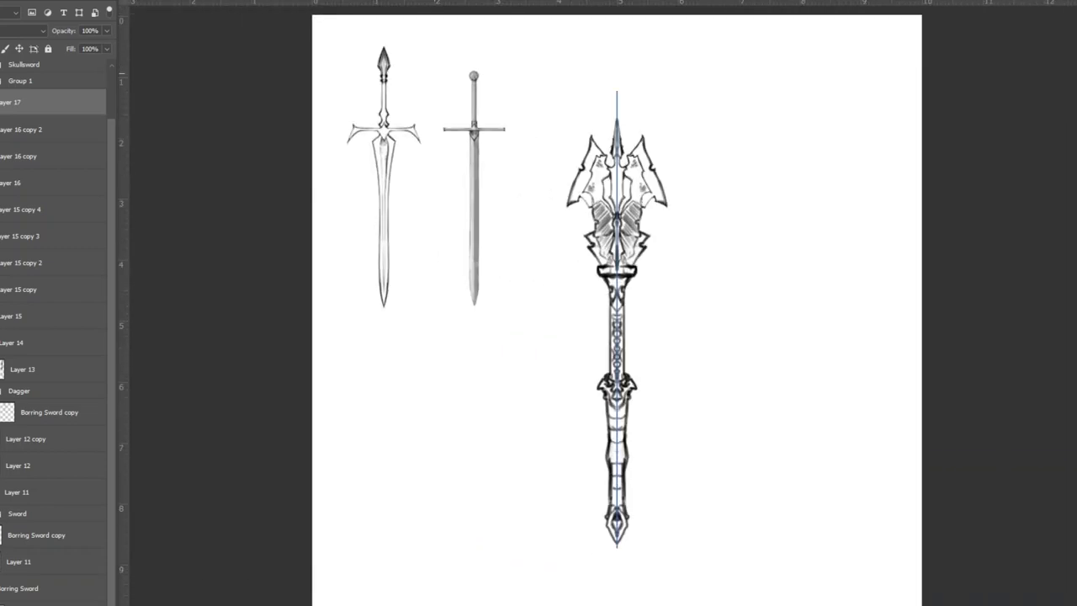
Duplicate the bladed mace layer and redraw the copy with a wide, diamond-like flanged head on a longer shaft.
{"action": "key", "text": "ctrl+j"}
{"action": "left_click_drag", "start_coordinate": [611, 377], "coordinate": [610, 234]}
{"action": "left_click_drag", "start_coordinate": [617, 103], "coordinate": [589, 234]}
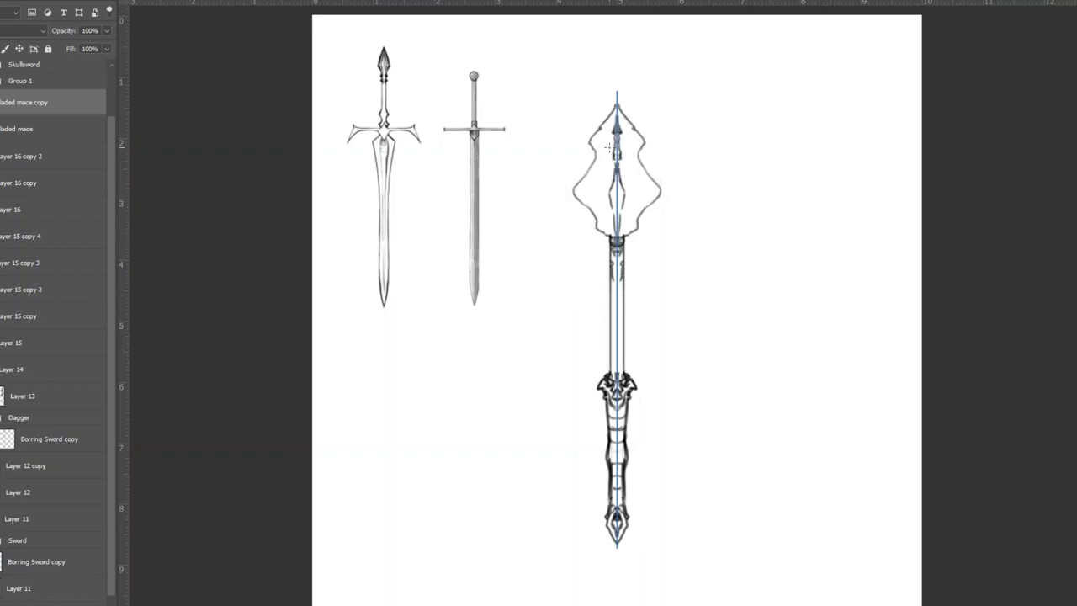
{"action": "left_click_drag", "start_coordinate": [607, 109], "coordinate": [599, 232]}
{"action": "left_click_drag", "start_coordinate": [602, 180], "coordinate": [609, 202]}
{"action": "key", "text": "ctrl+z"}
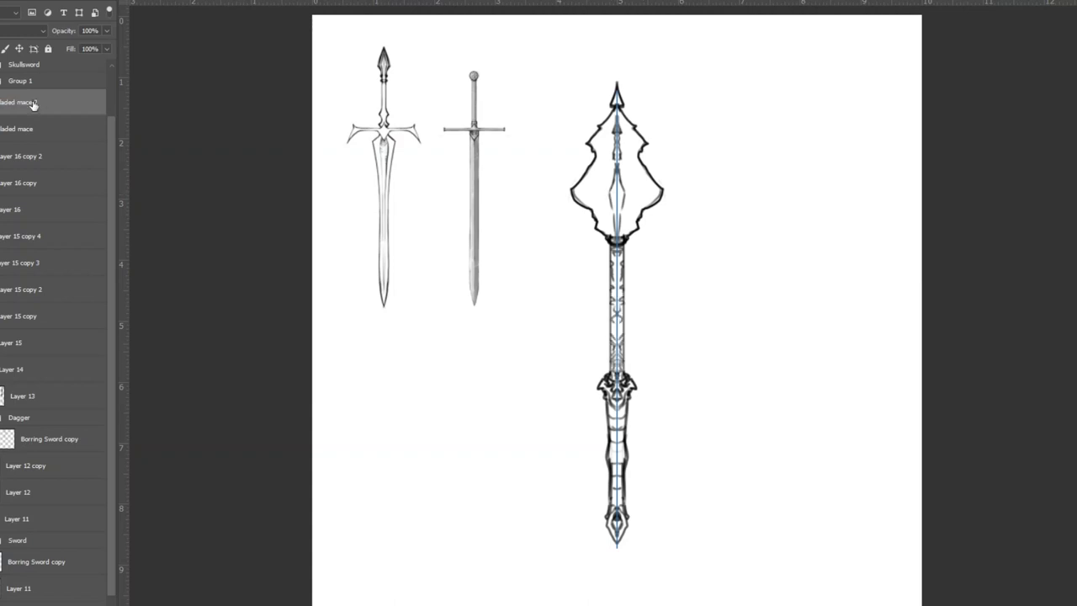
Add a new layer and sketch a symmetrical spear with a slender blade, ornate collar and straight shaft.
{"action": "key", "text": "ctrl+shift+alt+n"}
{"action": "left_click_drag", "start_coordinate": [617, 99], "coordinate": [665, 266]}
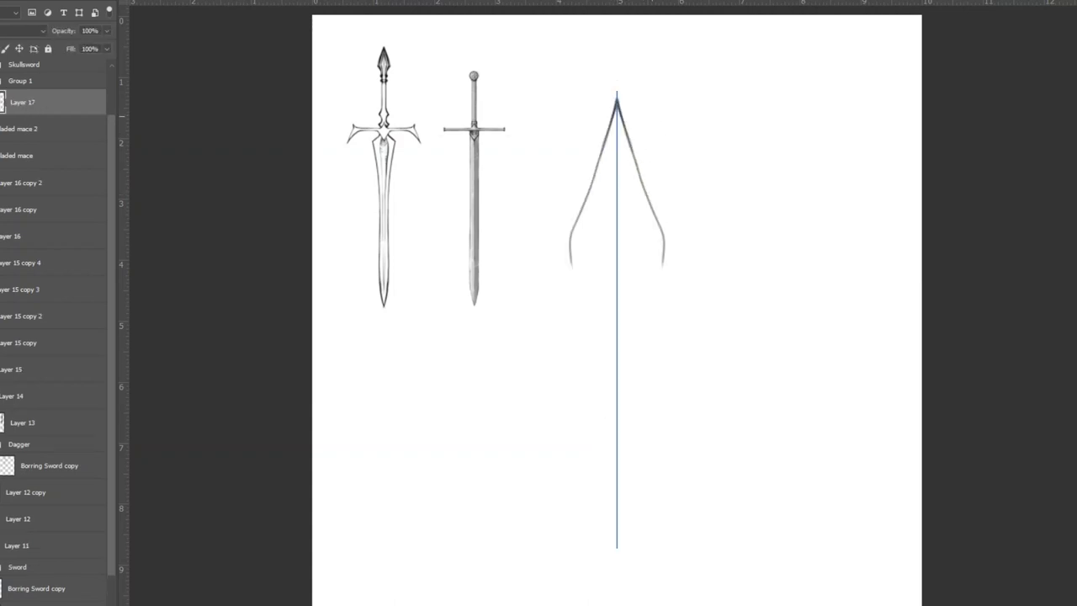
{"action": "key", "text": "ctrl+z"}
{"action": "key", "text": "ctrl+z"}
{"action": "key", "text": "ctrl+shift+z"}
{"action": "key", "text": "ctrl+shift+z"}
{"action": "mouse_move", "coordinate": [617, 94]}
{"action": "left_mouse_down"}
{"action": "mouse_move", "coordinate": [599, 209]}
{"action": "mouse_move", "coordinate": [612, 275]}
{"action": "mouse_move", "coordinate": [613, 505]}
{"action": "left_mouse_up"}
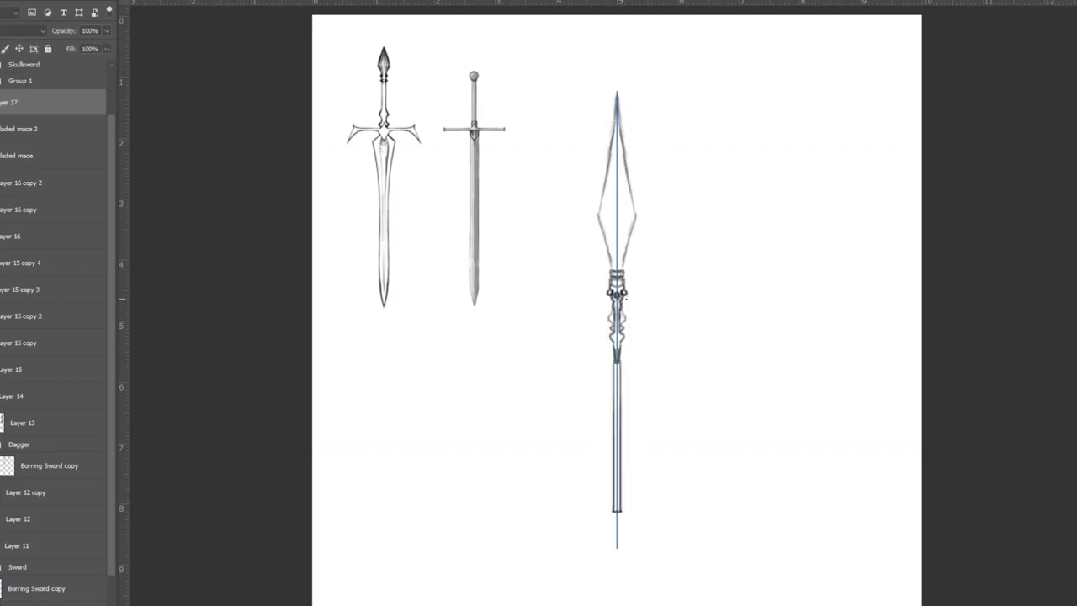
Reshape the spear's blade into a barbed point with patterned inner detail, and thicken the shaft outline.
{"action": "mouse_move", "coordinate": [604, 238]}
{"action": "left_mouse_down"}
{"action": "mouse_move", "coordinate": [621, 120]}
{"action": "mouse_move", "coordinate": [608, 191]}
{"action": "mouse_move", "coordinate": [616, 257]}
{"action": "left_mouse_up"}
{"action": "left_click_drag", "start_coordinate": [613, 363], "coordinate": [612, 512]}
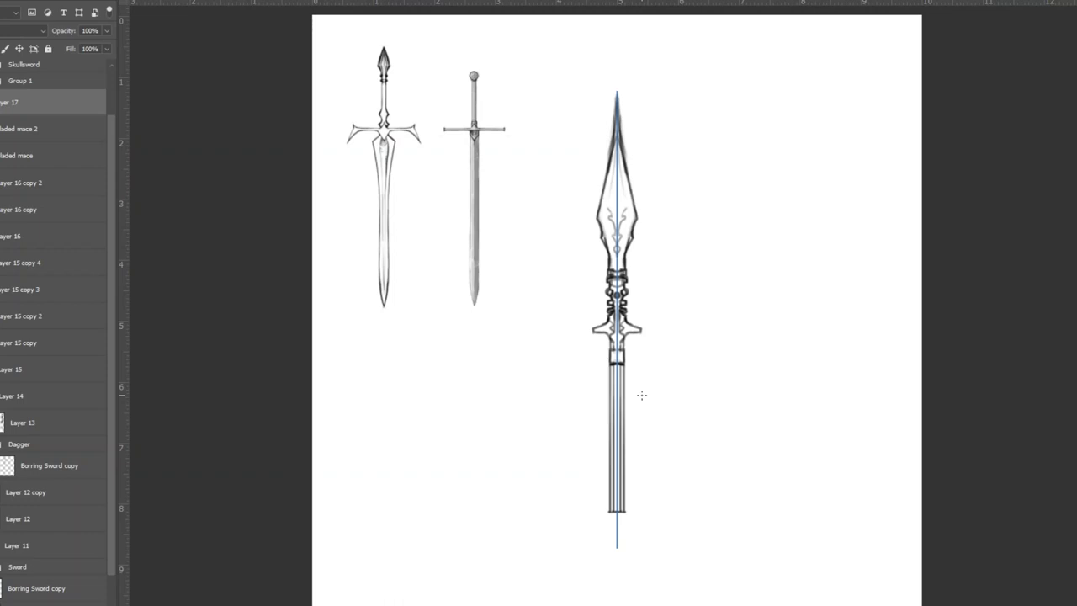
{"action": "left_click_drag", "start_coordinate": [601, 202], "coordinate": [584, 228]}
{"action": "left_click_drag", "start_coordinate": [607, 151], "coordinate": [604, 229]}
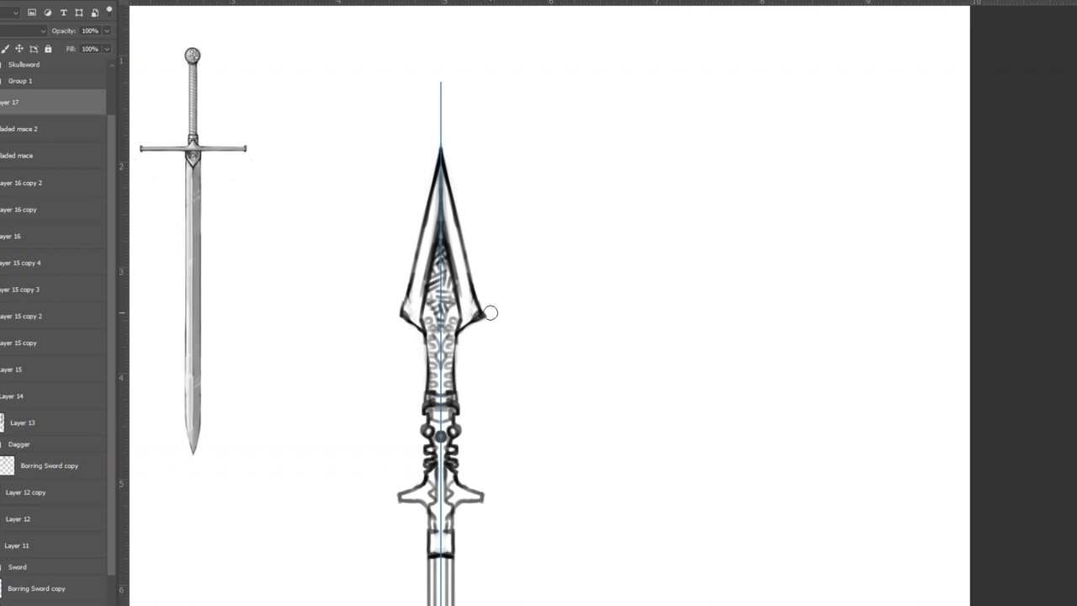
{"action": "key", "text": "ctrl+h"}
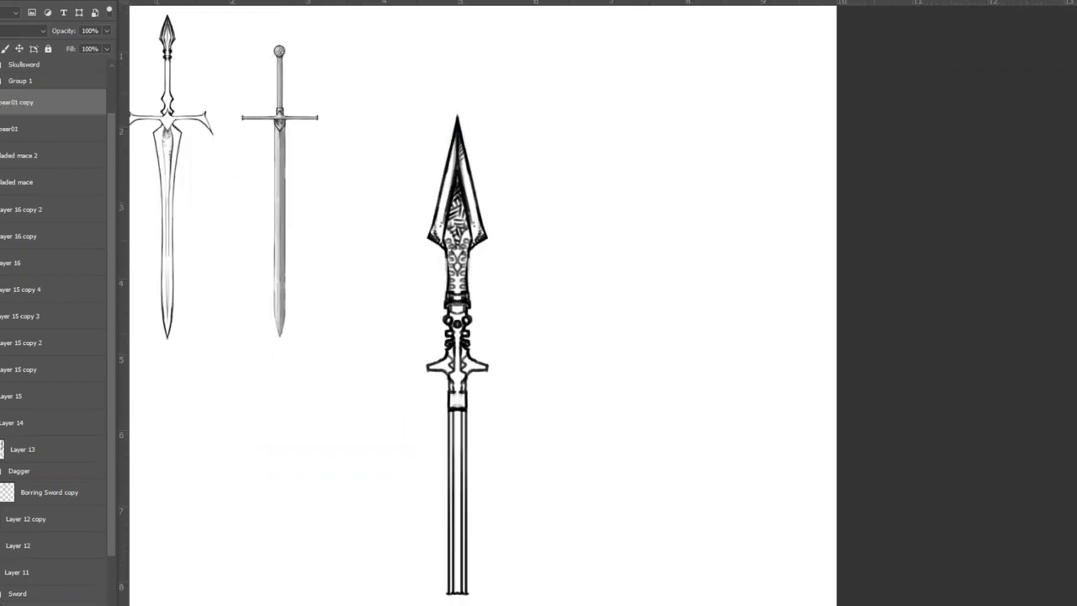
Redraw the copied spear's head as a slim pike with a small pointed tip, and rename its layer.
{"action": "mouse_move", "coordinate": [456, 112]}
{"action": "left_mouse_down"}
{"action": "mouse_move", "coordinate": [458, 218]}
{"action": "mouse_move", "coordinate": [445, 273]}
{"action": "left_mouse_up"}
{"action": "key", "text": "ctrl+h"}
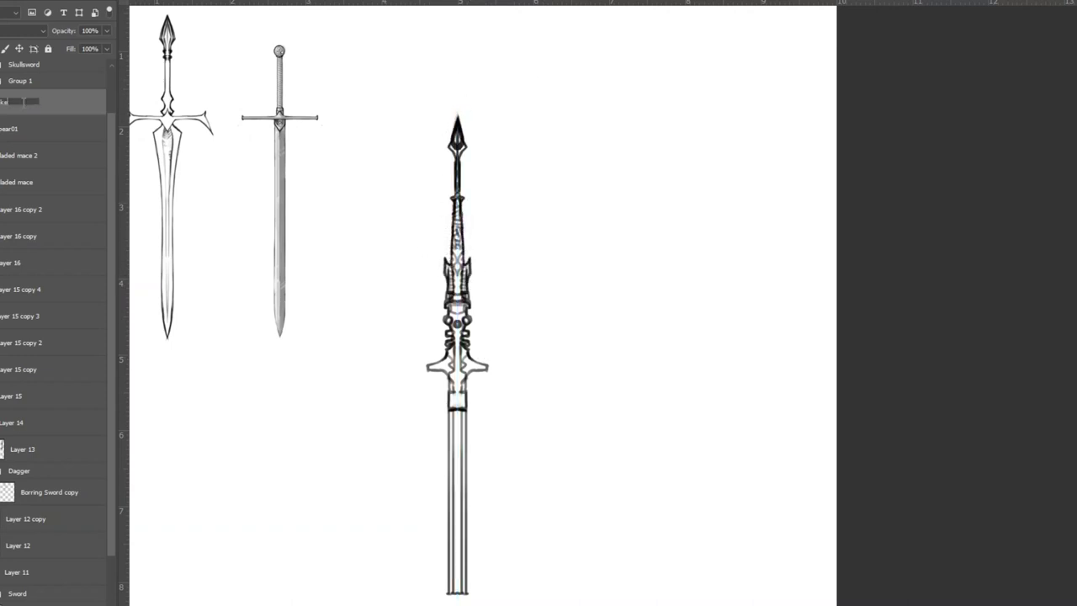
{"action": "key", "text": "ctrl+j"}
{"action": "key", "text": "ctrl+h"}
{"action": "scroll", "coordinate": [51, 127], "scroll_direction": "up", "scroll_amount": 1}
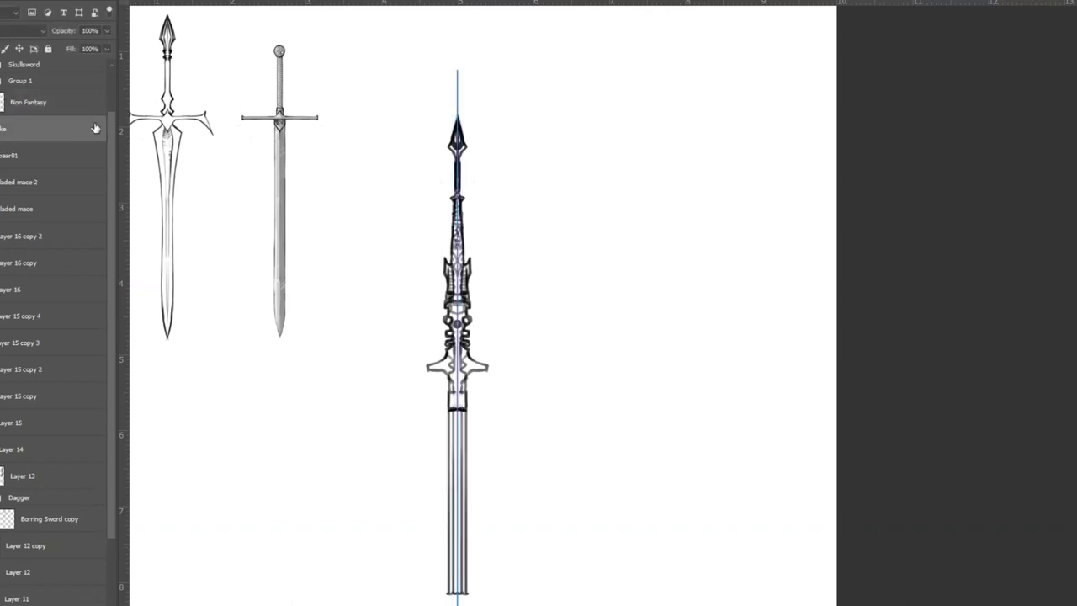
{"action": "double_click", "coordinate": [30, 129]}
{"action": "mouse_move", "coordinate": [471, 145]}
{"action": "left_mouse_down"}
{"action": "mouse_move", "coordinate": [446, 379]}
{"action": "mouse_move", "coordinate": [425, 381]}
{"action": "mouse_move", "coordinate": [464, 368]}
{"action": "left_mouse_up"}
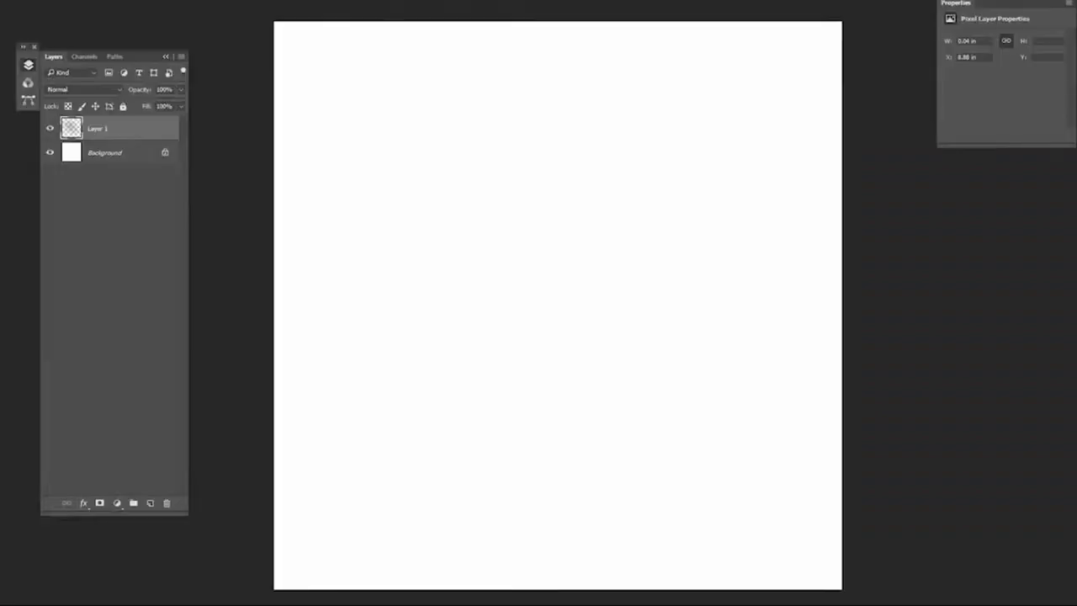
Draw a vertical centre line crossed by a short horizontal guard line, and add a new layer above them.
{"action": "key", "text": "ctrl+plus"}
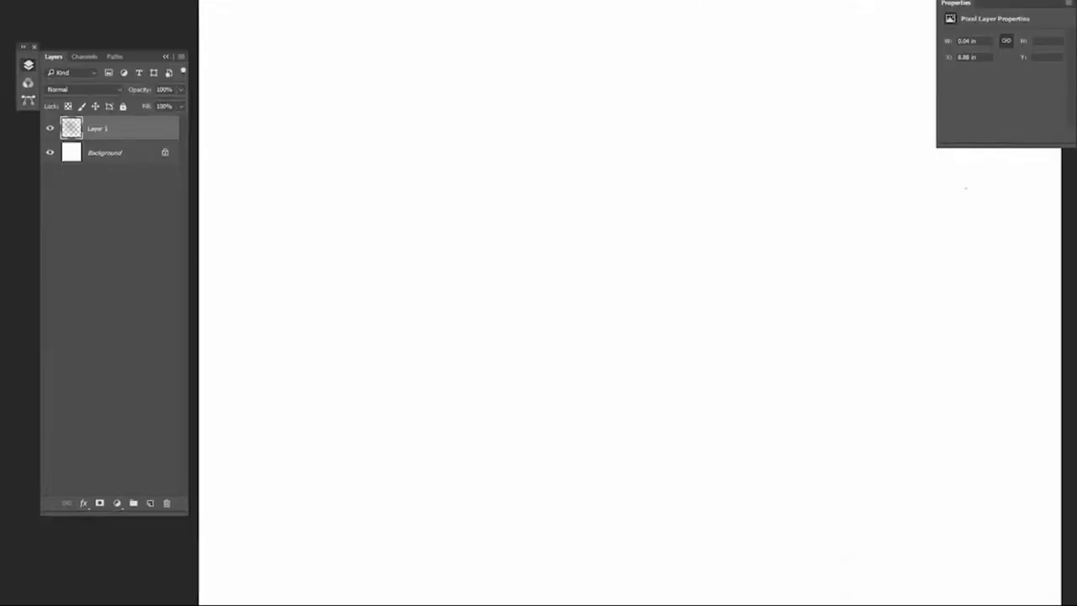
{"action": "key", "text": "ctrl+minus"}
{"action": "left_click_drag", "start_coordinate": [411, 84], "coordinate": [410, 376]}
{"action": "left_click_drag", "start_coordinate": [366, 173], "coordinate": [438, 173]}
{"action": "left_click", "coordinate": [150, 502]}
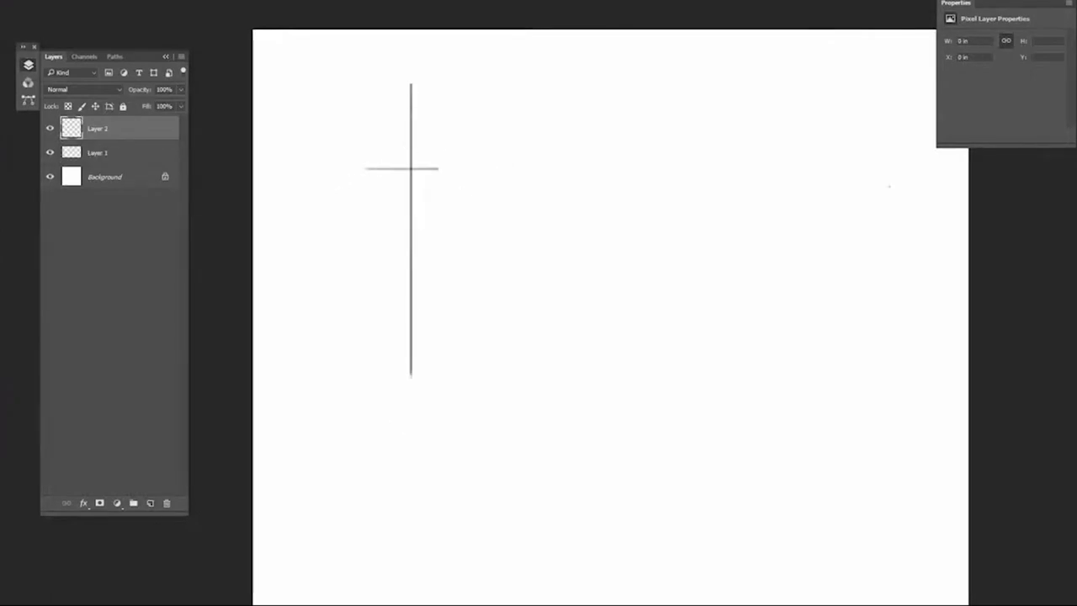
Draw the left half of the sword's blade and handle outline alongside the centre line.
{"action": "key", "text": "ctrl+plus"}
{"action": "mouse_move", "coordinate": [486, 174]}
{"action": "left_mouse_down"}
{"action": "mouse_move", "coordinate": [483, 199]}
{"action": "mouse_move", "coordinate": [452, 218]}
{"action": "mouse_move", "coordinate": [481, 481]}
{"action": "mouse_move", "coordinate": [485, 352]}
{"action": "left_mouse_up"}
{"action": "key", "text": "ctrl+z"}
{"action": "left_click_drag", "start_coordinate": [452, 218], "coordinate": [481, 505]}
{"action": "left_click_drag", "start_coordinate": [485, 201], "coordinate": [488, 96]}
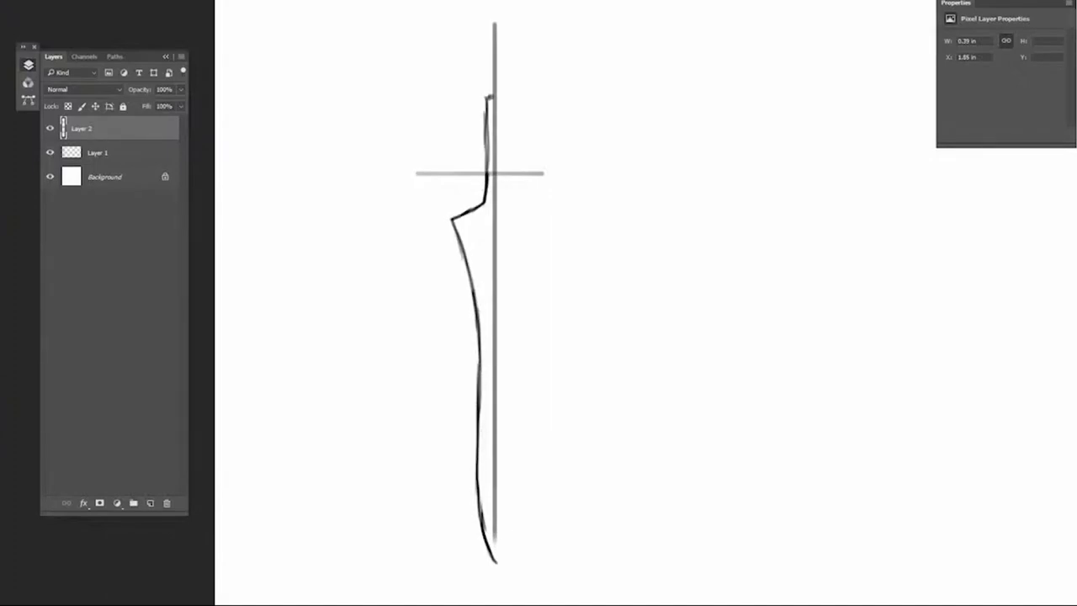
Draw the left crossguard arm with a downturned tip, the inner blade line and the pointed pommel.
{"action": "left_click_drag", "start_coordinate": [480, 201], "coordinate": [410, 229]}
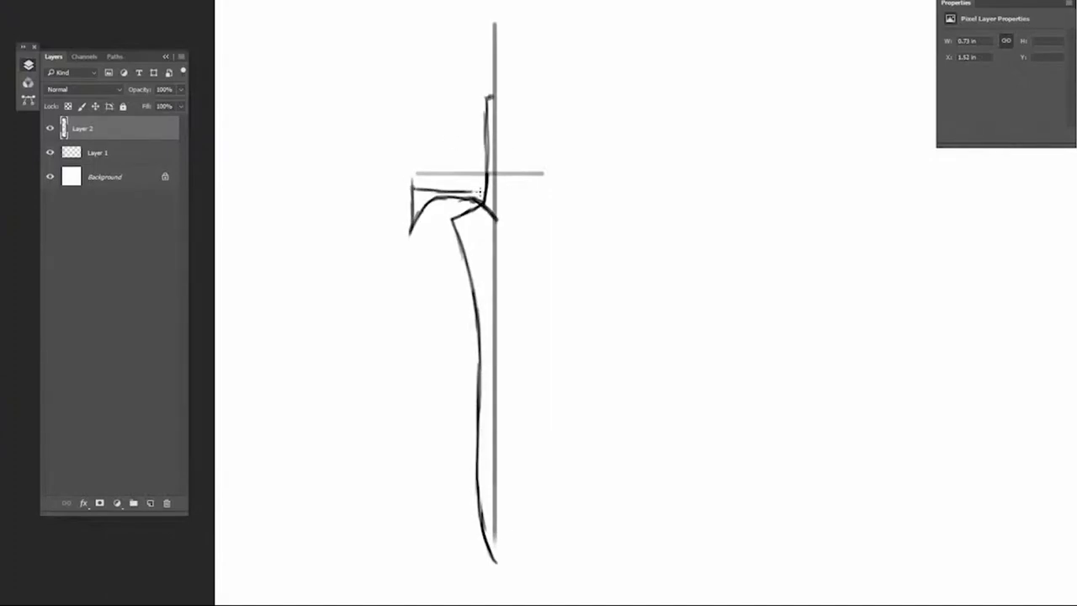
{"action": "left_click_drag", "start_coordinate": [484, 195], "coordinate": [412, 187]}
{"action": "mouse_move", "coordinate": [410, 233]}
{"action": "left_mouse_down"}
{"action": "mouse_move", "coordinate": [466, 199]}
{"action": "mouse_move", "coordinate": [494, 539]}
{"action": "left_mouse_up"}
{"action": "left_click_drag", "start_coordinate": [493, 180], "coordinate": [402, 224]}
{"action": "left_click_drag", "start_coordinate": [487, 84], "coordinate": [493, 25]}
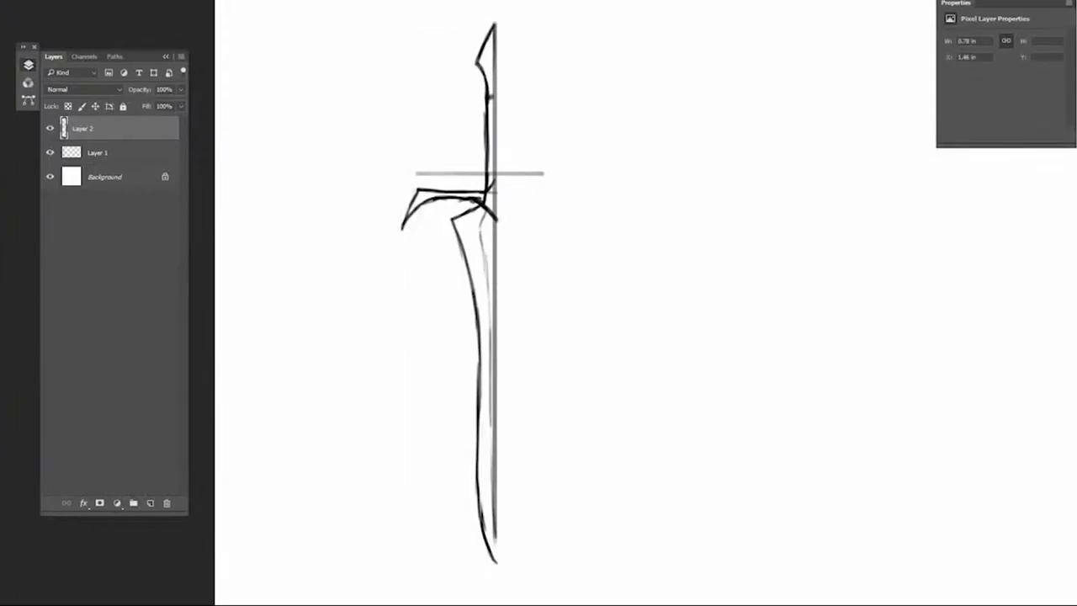
Narrow the half-sword drawing horizontally toward the centre line.
{"action": "key", "text": "ctrl+j"}
{"action": "key", "text": "ctrl+t"}
{"action": "key", "text": "ctrl+alt+z"}
{"action": "key", "text": "ctrl+alt+z"}
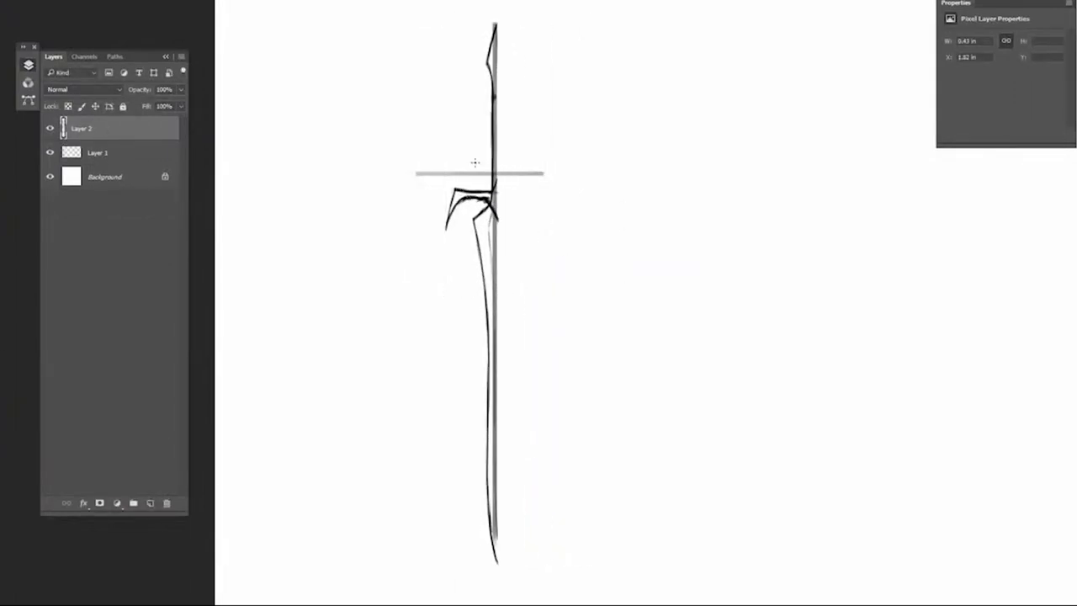
Refine the crossguard arm's outline and clean up its small upturned spike.
{"action": "scroll", "coordinate": [432, 245], "scroll_direction": "up", "scroll_amount": 5}
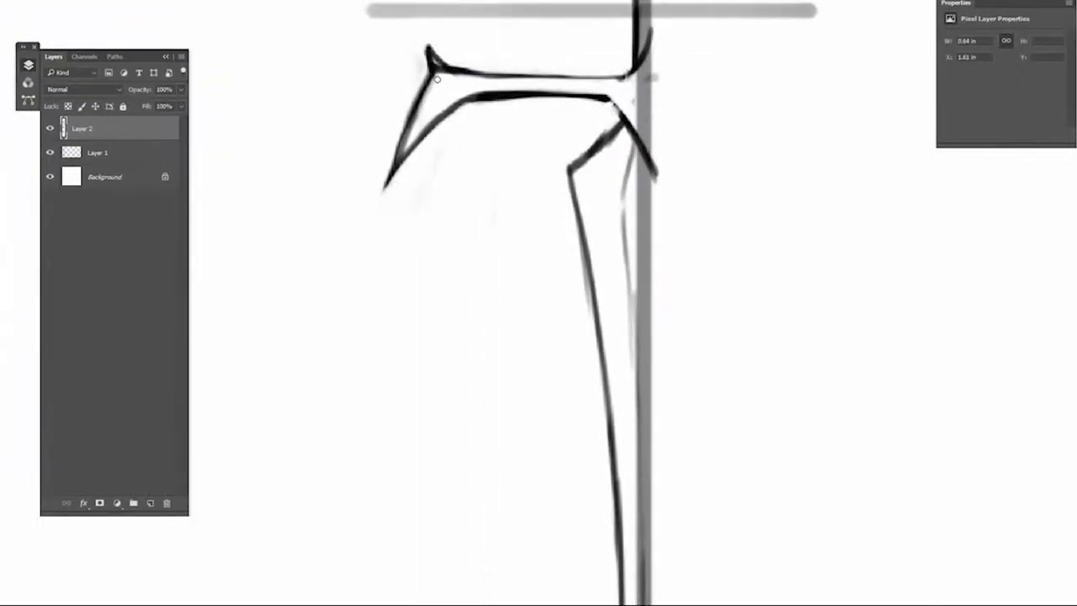
{"action": "left_click_drag", "start_coordinate": [421, 66], "coordinate": [541, 62]}
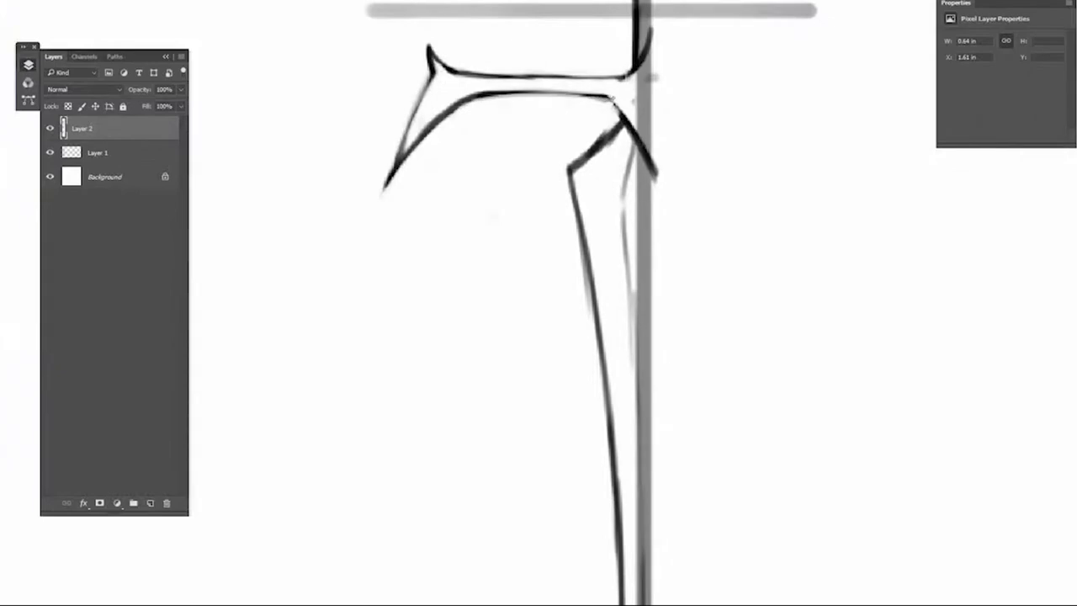
{"action": "left_click_drag", "start_coordinate": [657, 163], "coordinate": [436, 191]}
{"action": "key", "text": "ctrl+shift+alt+n"}
{"action": "left_click_drag", "start_coordinate": [794, 96], "coordinate": [837, 86]}
{"action": "key", "text": "ctrl+z"}
{"action": "left_click_drag", "start_coordinate": [501, 16], "coordinate": [565, 66]}
{"action": "key", "text": "Delete"}
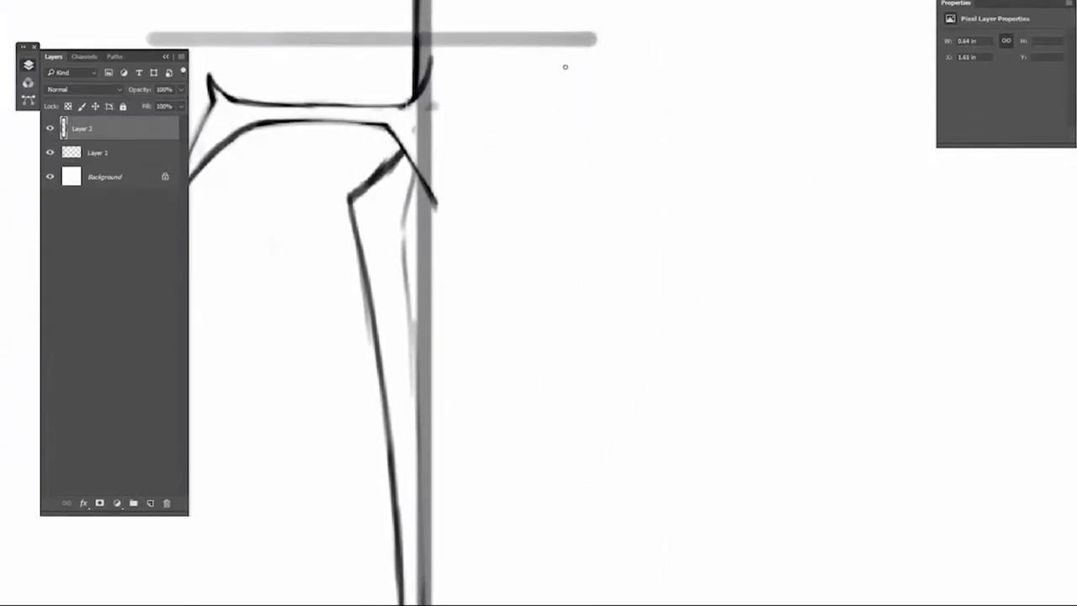
Refine the blade's shoulder under the guard and draw notched ornaments on the handle's half outline in Layer 2.
{"action": "scroll", "coordinate": [564, 67], "scroll_direction": "down", "scroll_amount": 3}
{"action": "scroll", "coordinate": [505, 85], "scroll_direction": "up", "scroll_amount": 2}
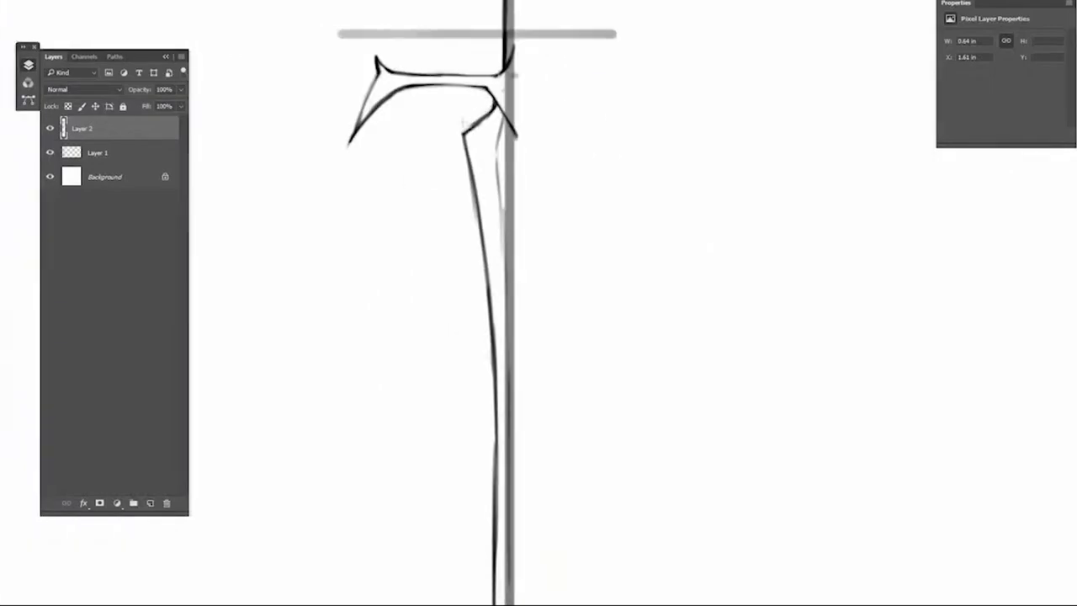
{"action": "scroll", "coordinate": [480, 41], "scroll_direction": "down", "scroll_amount": 1}
{"action": "key", "text": "ctrl+0"}
{"action": "left_click", "coordinate": [57, 153]}
{"action": "key", "text": "ctrl+plus"}
{"action": "key", "text": "ctrl+plus"}
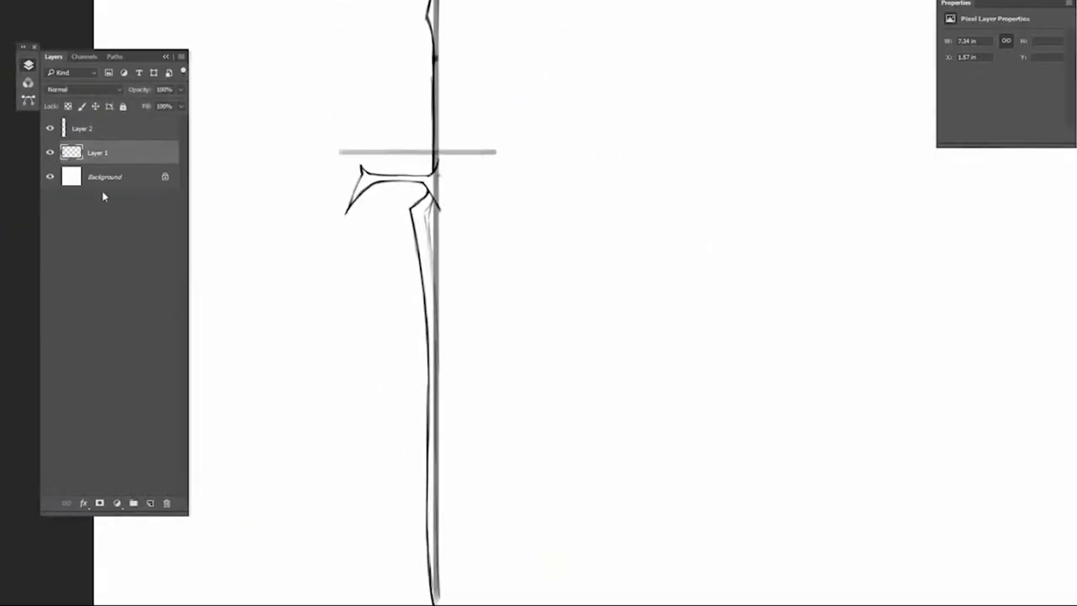
{"action": "left_click", "coordinate": [98, 130]}
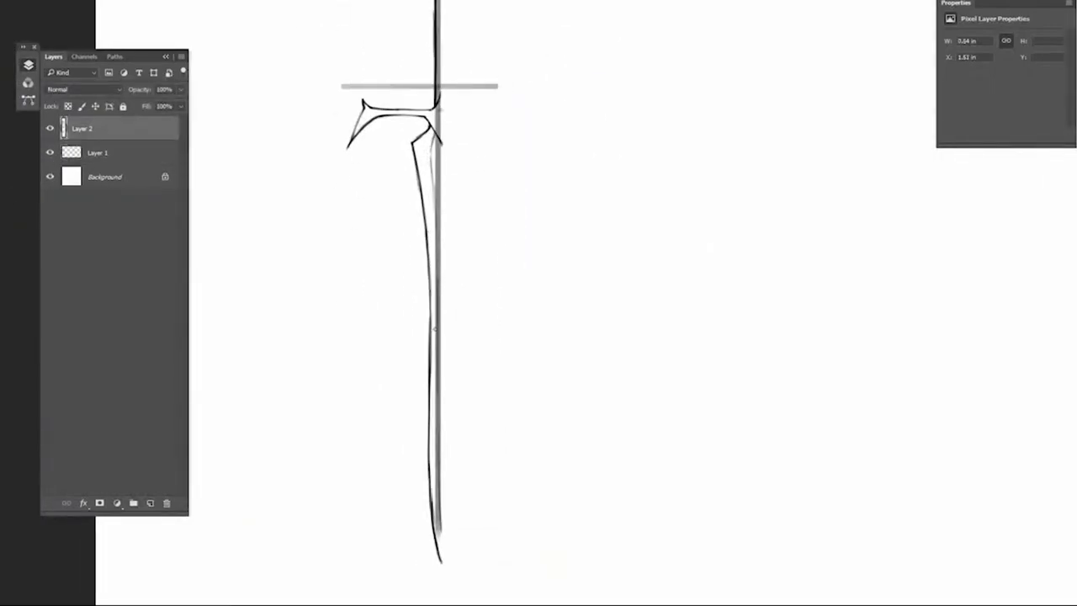
{"action": "left_click_drag", "start_coordinate": [479, 221], "coordinate": [501, 361]}
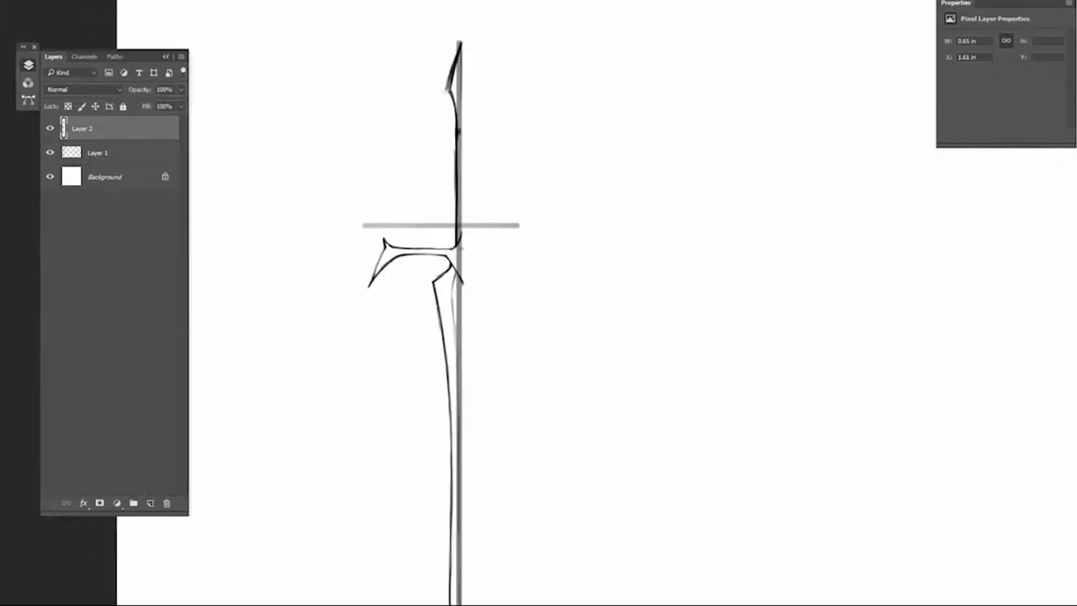
{"action": "left_click_drag", "start_coordinate": [455, 122], "coordinate": [455, 227]}
{"action": "left_click_drag", "start_coordinate": [453, 172], "coordinate": [453, 244]}
Duplicate the half-sword layer and flip the copy horizontally to form the right side of the sword.
{"action": "key", "text": "ctrl+j"}
{"action": "key", "text": "ctrl+t"}
{"action": "mouse_move", "coordinate": [366, 373]}
{"action": "left_mouse_down"}
{"action": "mouse_move", "coordinate": [500, 277]}
{"action": "mouse_move", "coordinate": [556, 372]}
{"action": "left_mouse_up"}
{"action": "key", "text": "Return"}
Hide the construction-line layer and merge the two sword halves into one layer.
{"action": "left_click", "coordinate": [49, 153]}
{"action": "left_click", "coordinate": [50, 176]}
{"action": "left_click", "coordinate": [50, 152]}
{"action": "key", "text": "ctrl+0"}
{"action": "key", "text": "ctrl+plus"}
{"action": "key", "text": "ctrl+plus"}
{"action": "key", "text": "ctrl+e"}
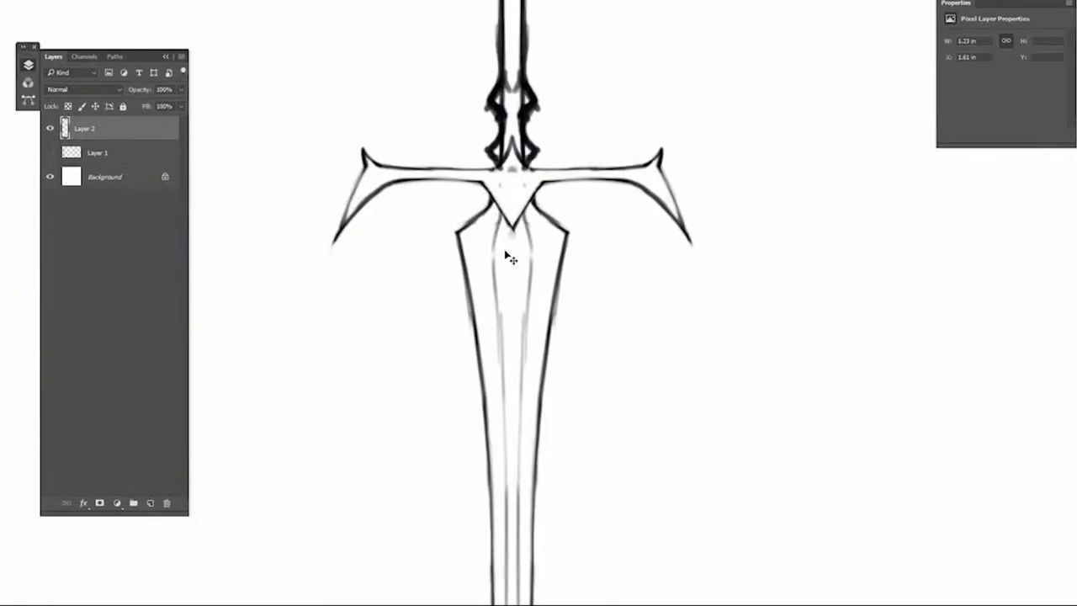
Shade the upper blade beneath the guard with short strokes and clean up the notched ornaments at the handle's base.
{"action": "mouse_move", "coordinate": [501, 215]}
{"action": "left_mouse_down"}
{"action": "mouse_move", "coordinate": [503, 254]}
{"action": "mouse_move", "coordinate": [518, 256]}
{"action": "left_mouse_up"}
{"action": "left_click_drag", "start_coordinate": [519, 308], "coordinate": [524, 328]}
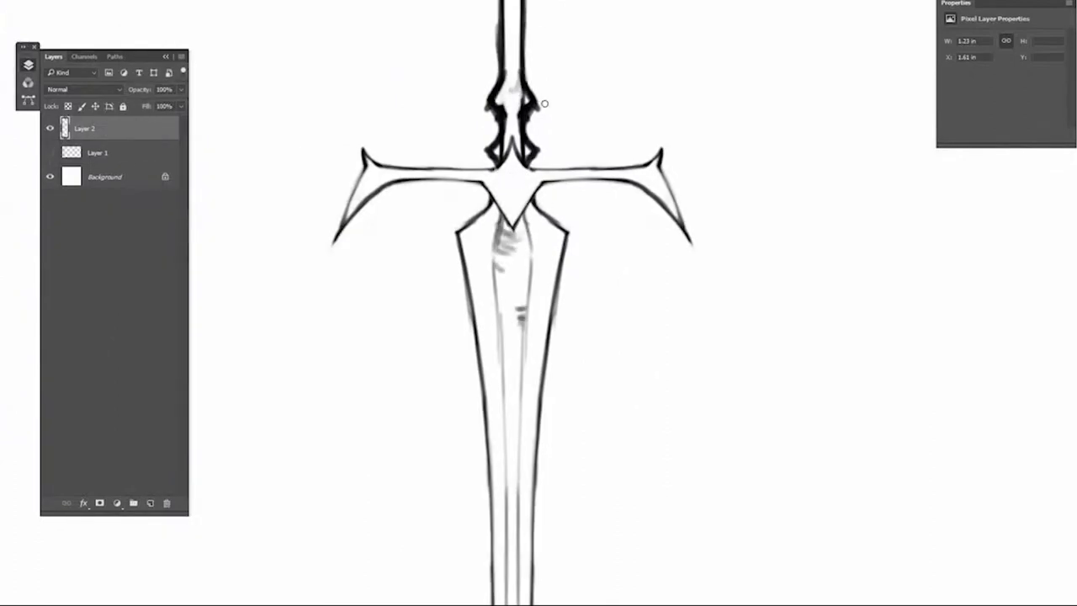
{"action": "mouse_move", "coordinate": [516, 126]}
{"action": "left_mouse_down"}
{"action": "mouse_move", "coordinate": [502, 84]}
{"action": "mouse_move", "coordinate": [504, 147]}
{"action": "mouse_move", "coordinate": [492, 118]}
{"action": "left_mouse_up"}
{"action": "scroll", "coordinate": [539, 152], "scroll_direction": "up", "scroll_amount": 5}
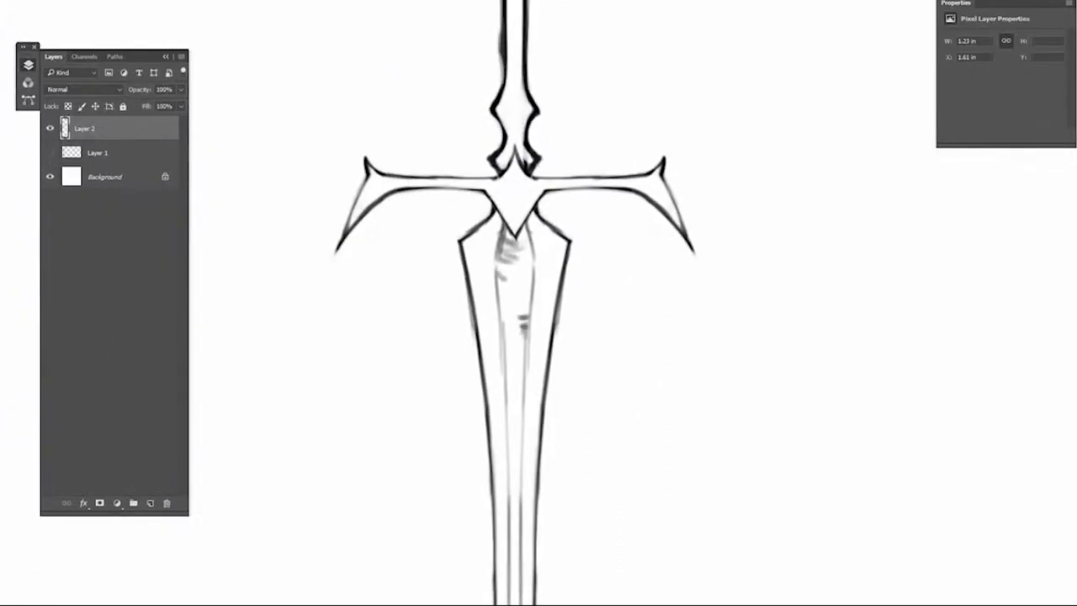
{"action": "scroll", "coordinate": [557, 295], "scroll_direction": "down", "scroll_amount": 5}
{"action": "scroll", "coordinate": [557, 295], "scroll_direction": "down", "scroll_amount": 5}
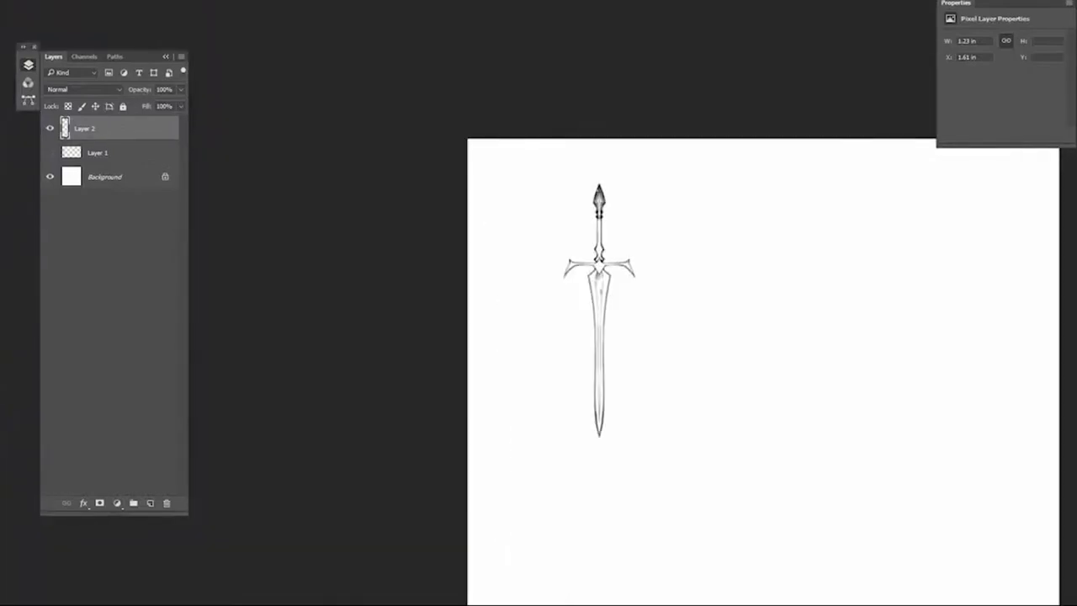
{"action": "scroll", "coordinate": [614, 231], "scroll_direction": "up", "scroll_amount": 5}
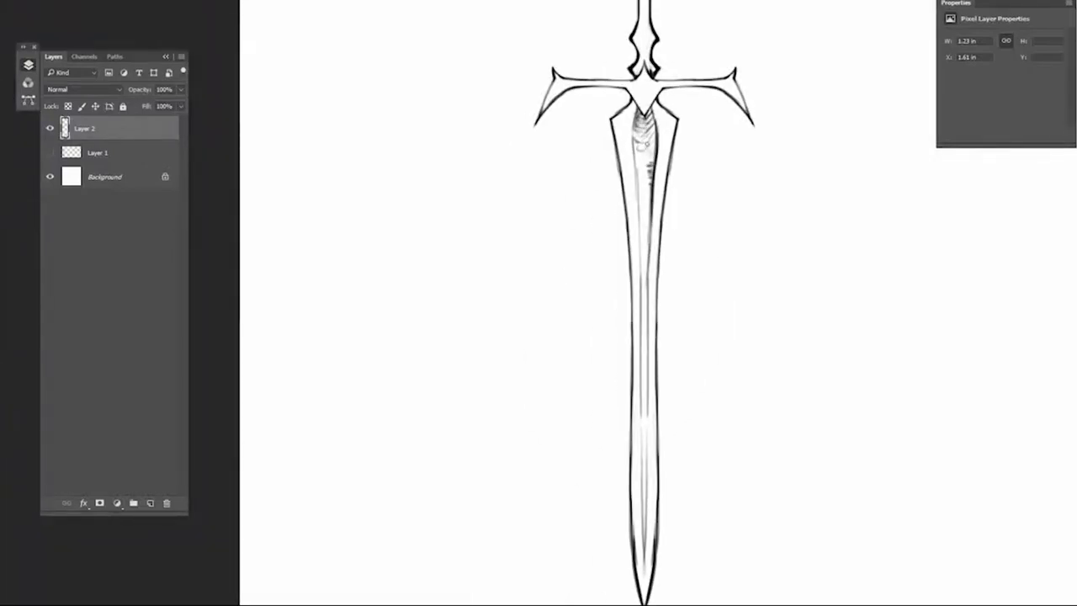
Sketch one half of a fanged skull over the guard's centre on a new layer, using a vertical centre line.
{"action": "scroll", "coordinate": [596, 197], "scroll_direction": "up", "scroll_amount": 4}
{"action": "left_click", "coordinate": [150, 502]}
{"action": "left_click_drag", "start_coordinate": [545, 99], "coordinate": [545, 244]}
{"action": "mouse_move", "coordinate": [516, 135]}
{"action": "left_mouse_down"}
{"action": "mouse_move", "coordinate": [504, 229]}
{"action": "mouse_move", "coordinate": [539, 337]}
{"action": "left_mouse_up"}
{"action": "left_click_drag", "start_coordinate": [498, 252], "coordinate": [538, 333]}
{"action": "left_click_drag", "start_coordinate": [498, 240], "coordinate": [503, 269]}
{"action": "mouse_move", "coordinate": [539, 97]}
{"action": "left_mouse_down"}
{"action": "mouse_move", "coordinate": [488, 218]}
{"action": "mouse_move", "coordinate": [530, 261]}
{"action": "left_mouse_up"}
{"action": "left_click_drag", "start_coordinate": [483, 176], "coordinate": [498, 215]}
Lower the opacity of Layer 2 and refine the half skull's cheek, eye socket and teeth on Layer 3.
{"action": "left_click", "coordinate": [118, 152]}
{"action": "left_click", "coordinate": [180, 89]}
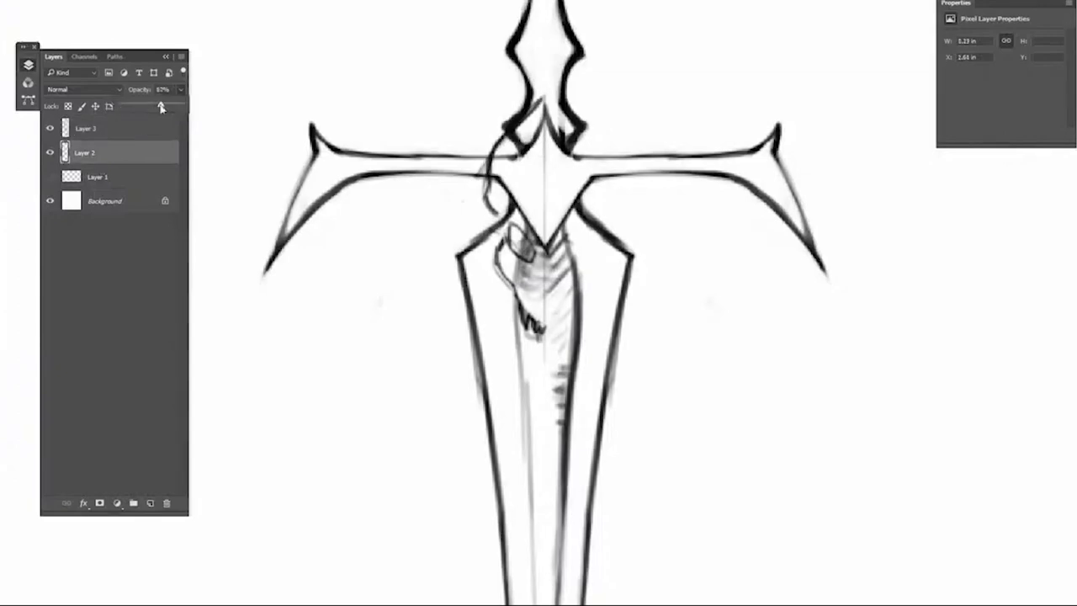
{"action": "left_click_drag", "start_coordinate": [177, 124], "coordinate": [144, 124]}
{"action": "left_click", "coordinate": [118, 127]}
{"action": "mouse_move", "coordinate": [496, 212]}
{"action": "left_mouse_down"}
{"action": "mouse_move", "coordinate": [532, 263]}
{"action": "mouse_move", "coordinate": [515, 297]}
{"action": "left_mouse_up"}
{"action": "key", "text": "ctrl+z"}
{"action": "left_click_drag", "start_coordinate": [491, 236], "coordinate": [505, 268]}
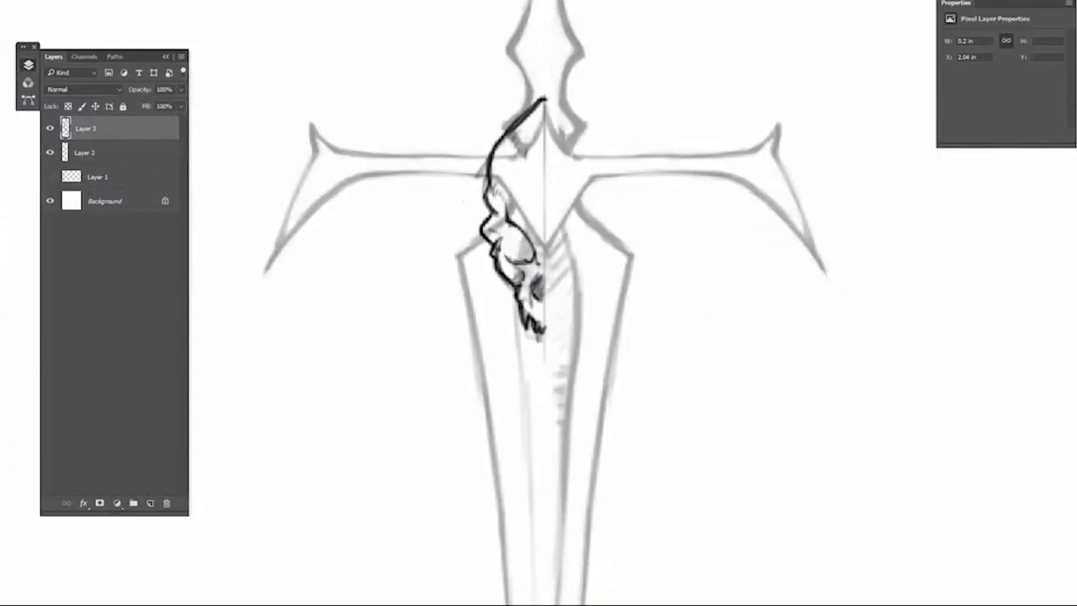
Mirror the half skull into a complete skull and position it higher over the guard's centre.
{"action": "left_click", "coordinate": [695, 441]}
{"action": "key", "text": "ctrl+t"}
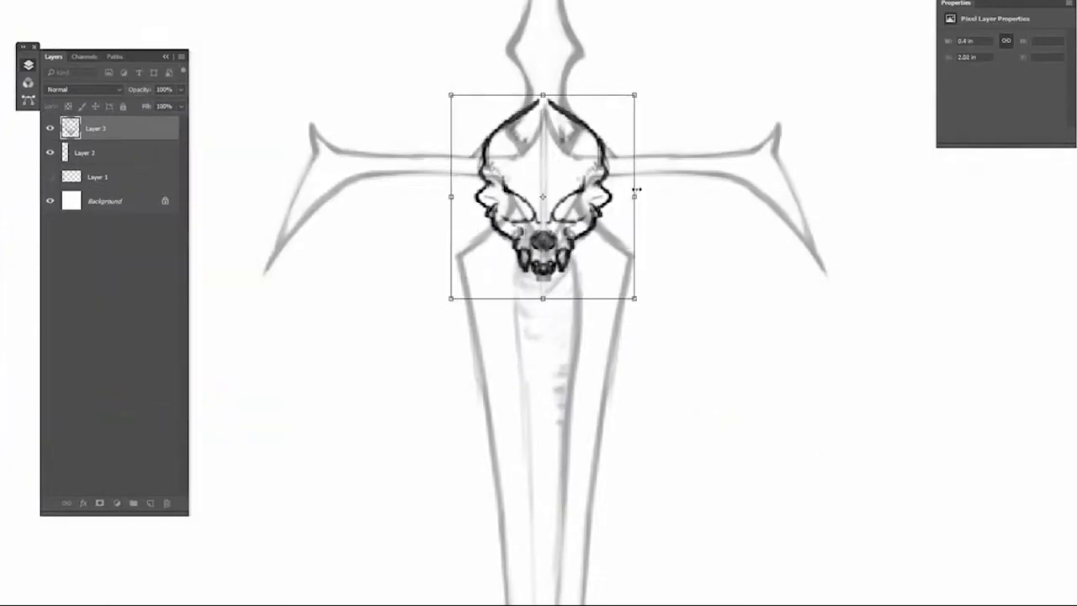
{"action": "key", "text": "Return"}
{"action": "key", "text": "ctrl+0"}
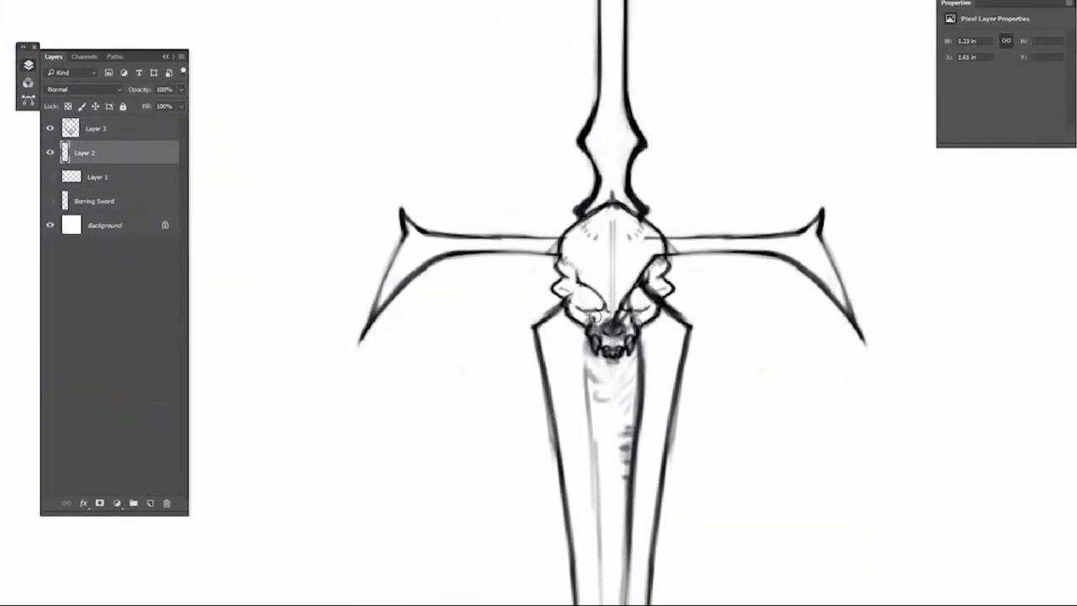
Erase the guard and blade lines showing through the skull on Layer 2.
{"action": "key", "text": "b"}
{"action": "key", "text": "ctrl+plus"}
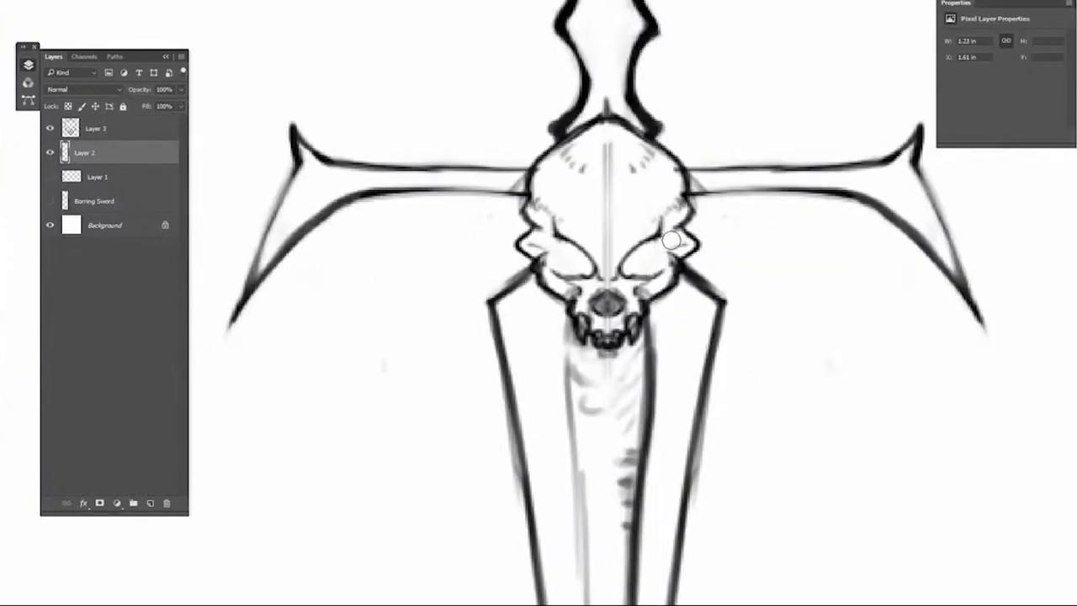
{"action": "scroll", "coordinate": [606, 303], "scroll_direction": "down", "scroll_amount": 1}
Redraw the top of the skull with a rounder cranium outline on Layer 3.
{"action": "key", "text": "ctrl+shift+alt+n"}
{"action": "left_click_drag", "start_coordinate": [539, 105], "coordinate": [484, 126]}
{"action": "mouse_move", "coordinate": [458, 228]}
{"action": "left_mouse_down"}
{"action": "mouse_move", "coordinate": [472, 178]}
{"action": "mouse_move", "coordinate": [522, 278]}
{"action": "left_mouse_up"}
{"action": "left_click", "coordinate": [95, 128], "text": "shift"}
{"action": "key", "text": "ctrl+e"}
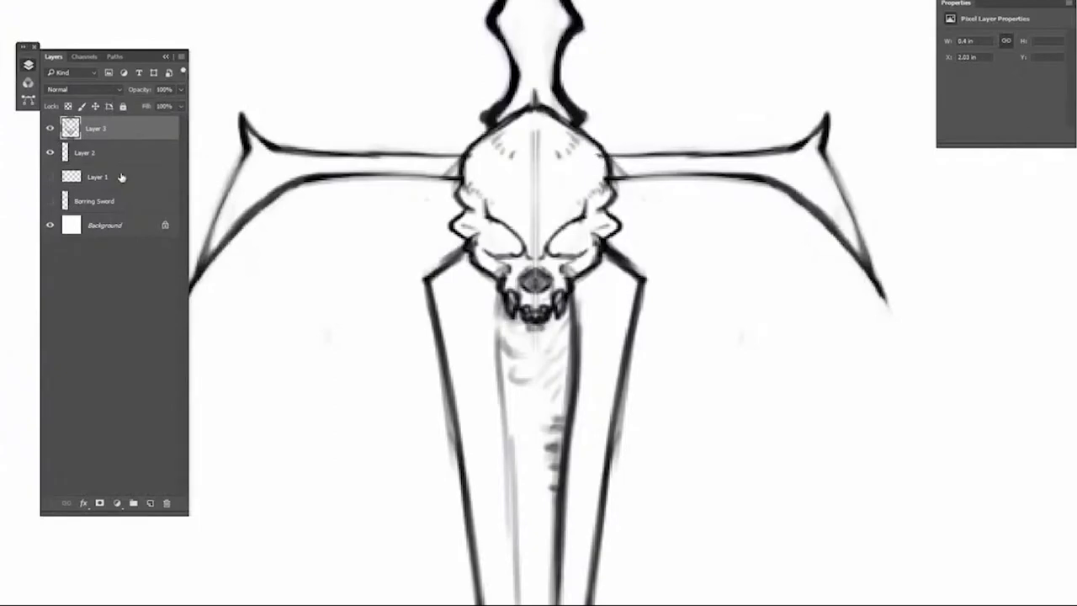
{"action": "left_click_drag", "start_coordinate": [463, 155], "coordinate": [594, 158]}
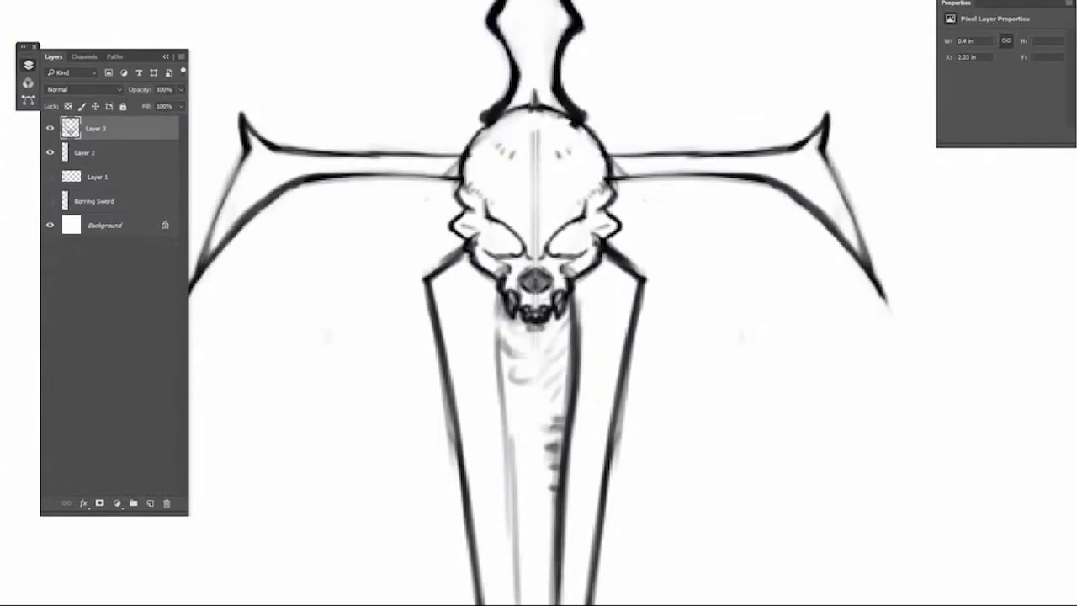
Erase the vertical centre line from the skull's forehead.
{"action": "key", "text": "ctrl+0"}
{"action": "scroll", "coordinate": [552, 303], "scroll_direction": "up", "scroll_amount": 3}
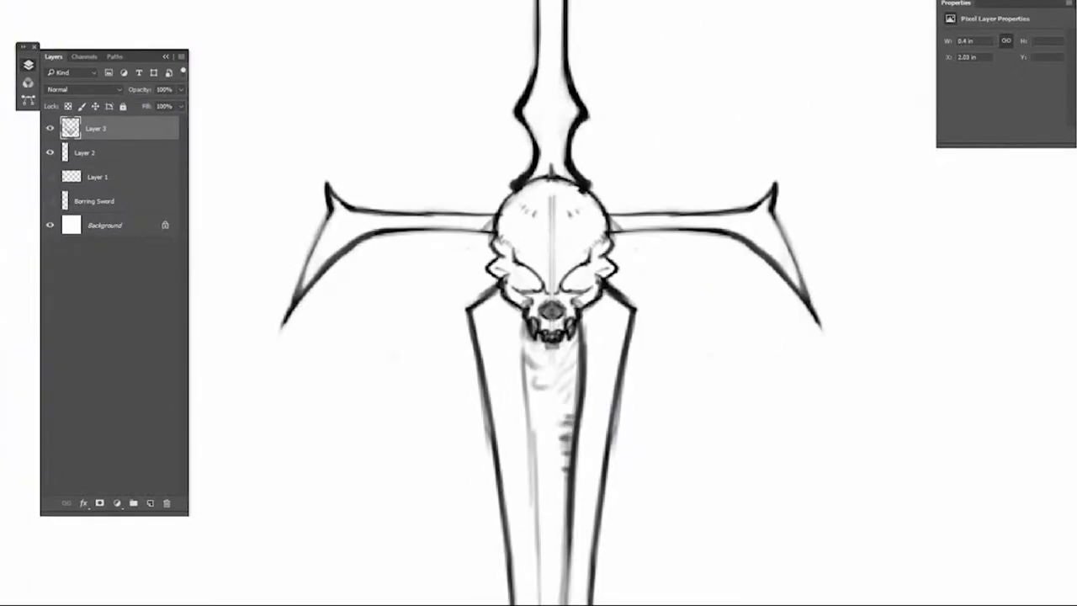
{"action": "left_click_drag", "start_coordinate": [552, 255], "coordinate": [560, 226]}
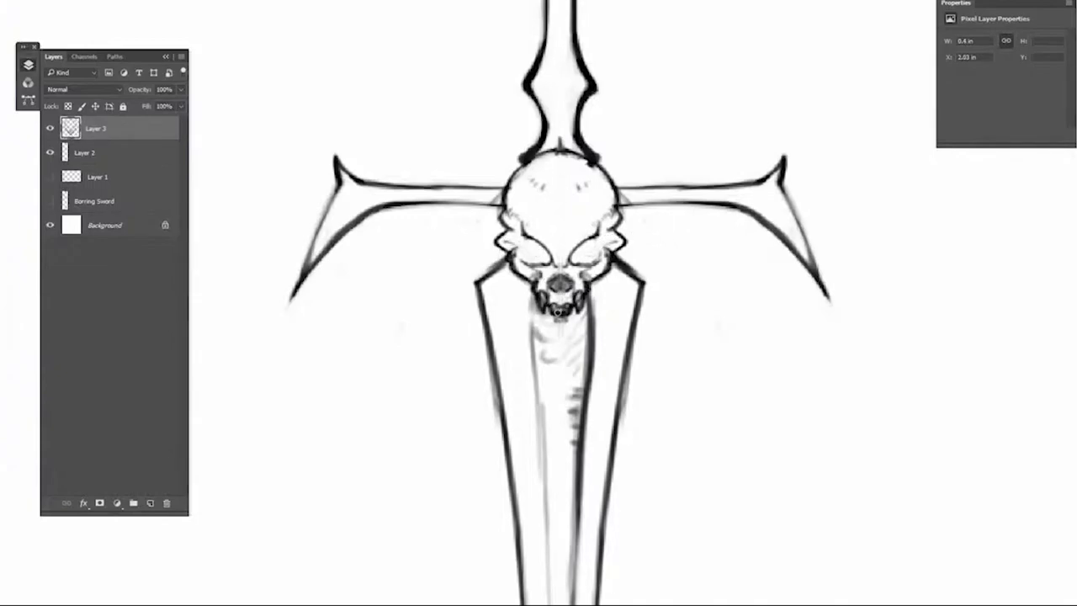
{"action": "scroll", "coordinate": [558, 312], "scroll_direction": "up", "scroll_amount": 4}
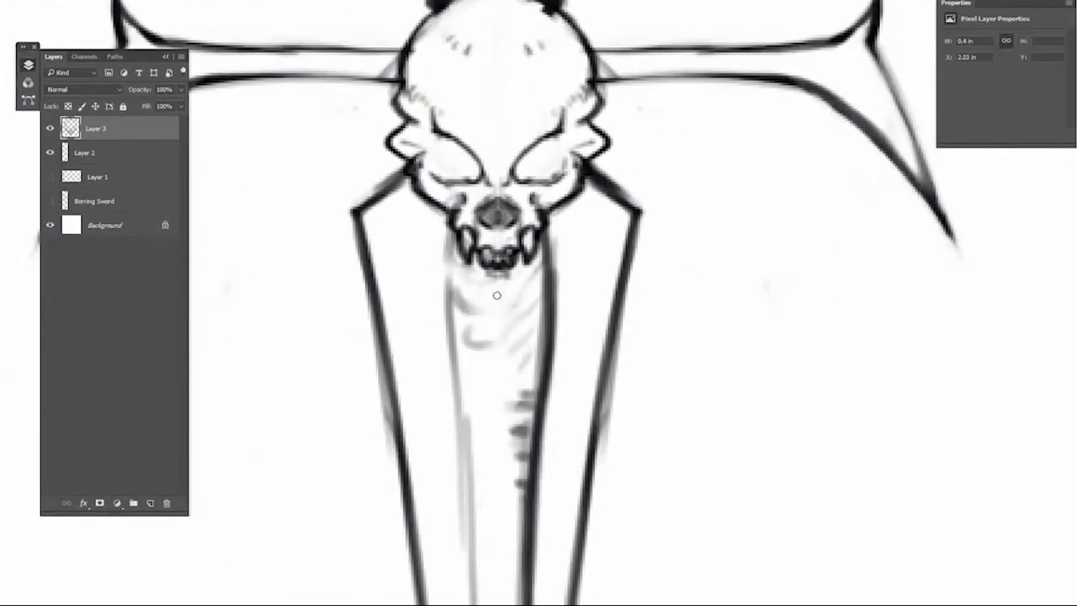
Draw a curved, pointed spike from the skull's side across one crossguard arm and notch that arm's outer edge.
{"action": "key", "text": "ctrl+minus"}
{"action": "right_click", "coordinate": [128, 128]}
{"action": "key", "text": "Escape"}
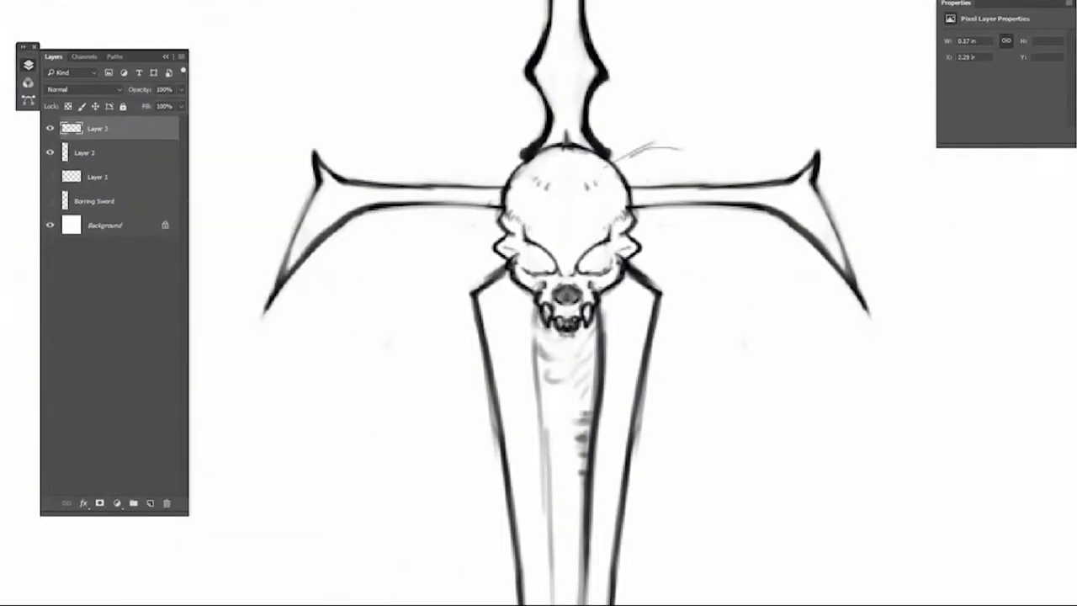
{"action": "left_click", "coordinate": [84, 152]}
{"action": "key", "text": "ctrl+z"}
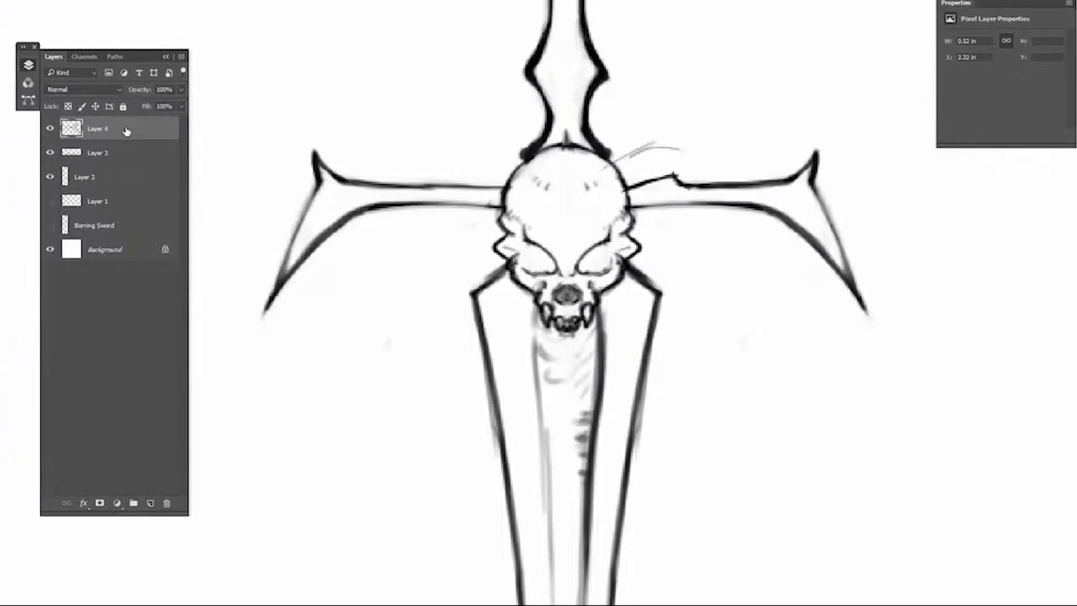
{"action": "left_click_drag", "start_coordinate": [640, 211], "coordinate": [793, 291]}
{"action": "left_click_drag", "start_coordinate": [632, 232], "coordinate": [712, 210]}
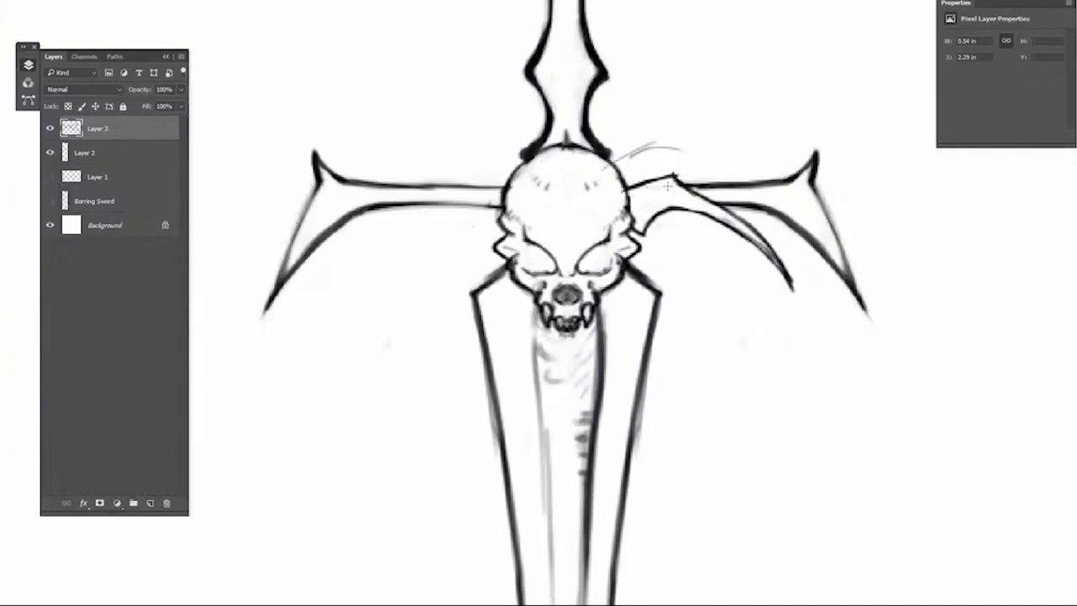
{"action": "left_click_drag", "start_coordinate": [810, 180], "coordinate": [850, 280]}
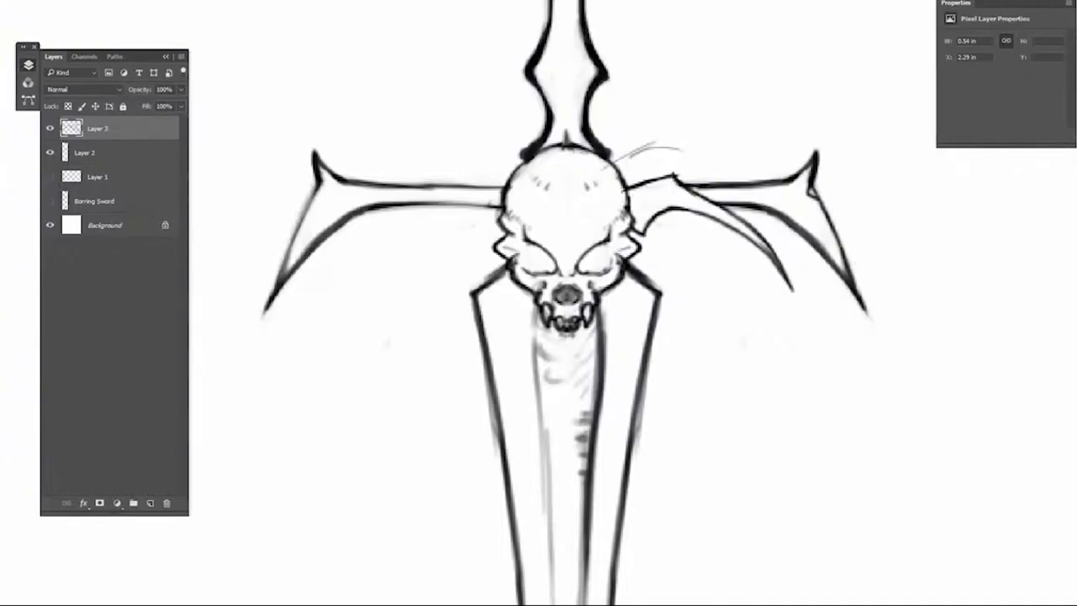
Paint a thick black silhouette of a vertical bar with branching spikes beside the sword and move it to its own layer.
{"action": "left_click_drag", "start_coordinate": [808, 360], "coordinate": [809, 557]}
{"action": "mouse_move", "coordinate": [813, 395]}
{"action": "left_mouse_down"}
{"action": "mouse_move", "coordinate": [872, 435]}
{"action": "mouse_move", "coordinate": [821, 462]}
{"action": "left_mouse_up"}
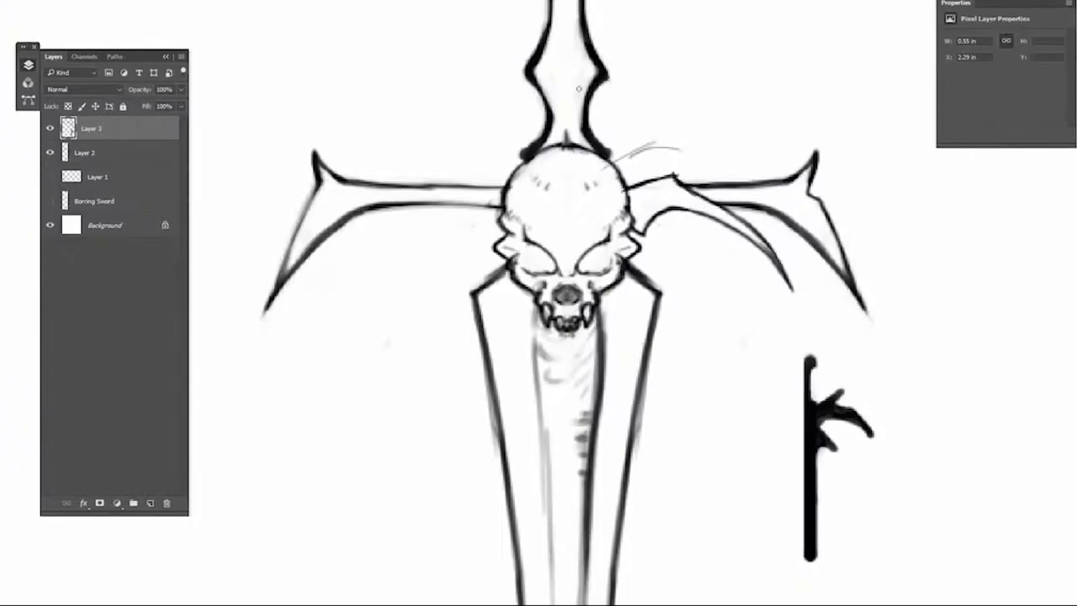
{"action": "key", "text": "ctrl+shift+j"}
Draw an upswept, thorny horn rising from the skull above the curved spike on Layer 3.
{"action": "mouse_move", "coordinate": [612, 159]}
{"action": "left_mouse_down"}
{"action": "mouse_move", "coordinate": [679, 145]}
{"action": "mouse_move", "coordinate": [725, 84]}
{"action": "left_mouse_up"}
{"action": "mouse_move", "coordinate": [726, 84]}
{"action": "left_mouse_down"}
{"action": "mouse_move", "coordinate": [721, 111]}
{"action": "mouse_move", "coordinate": [650, 157]}
{"action": "left_mouse_up"}
{"action": "mouse_move", "coordinate": [615, 165]}
{"action": "left_mouse_down"}
{"action": "mouse_move", "coordinate": [677, 143]}
{"action": "mouse_move", "coordinate": [680, 180]}
{"action": "left_mouse_up"}
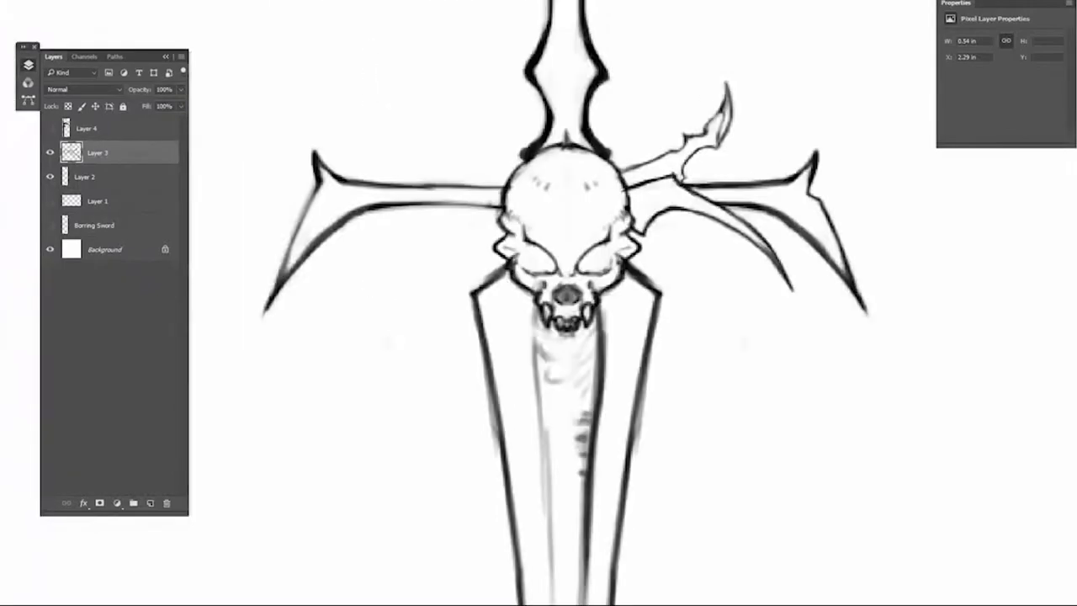
Thin and clean up the outlines of the handle's notched base on Layer 2.
{"action": "key", "text": "alt+bracketleft"}
{"action": "left_click_drag", "start_coordinate": [612, 79], "coordinate": [601, 127]}
{"action": "left_click_drag", "start_coordinate": [589, 9], "coordinate": [604, 153]}
{"action": "left_click_drag", "start_coordinate": [547, 8], "coordinate": [530, 159]}
{"action": "key", "text": "alt+bracketright"}
{"action": "scroll", "coordinate": [530, 317], "scroll_direction": "down", "scroll_amount": 2}
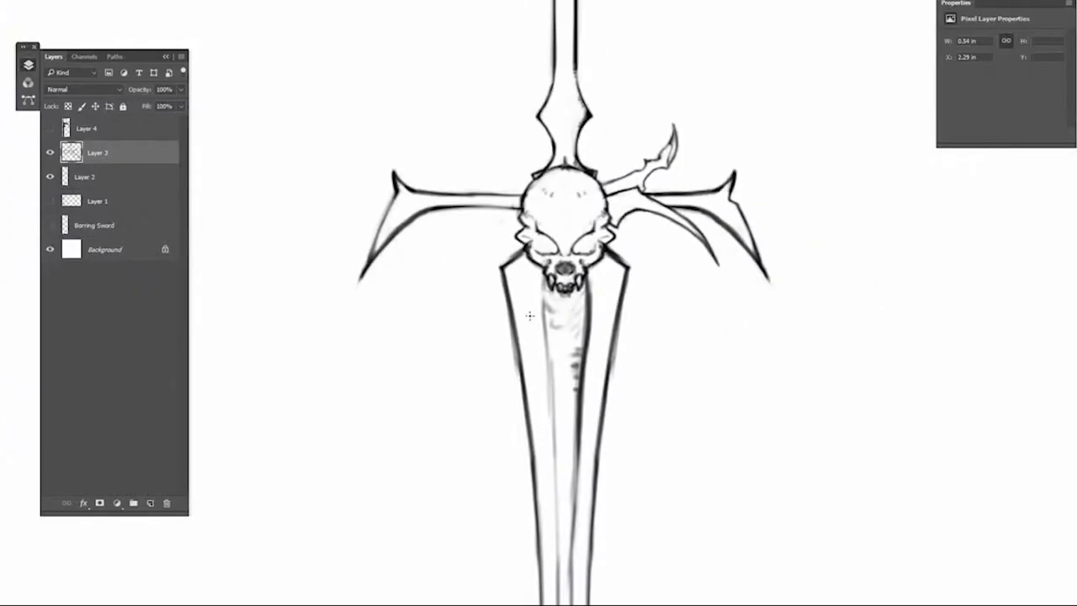
Refine the blade's inner lines beneath the skull and add a short bevel stroke at the blade's shoulder.
{"action": "scroll", "coordinate": [589, 210], "scroll_direction": "up", "scroll_amount": 4}
{"action": "mouse_move", "coordinate": [457, 138]}
{"action": "left_mouse_down"}
{"action": "mouse_move", "coordinate": [443, 167]}
{"action": "mouse_move", "coordinate": [437, 151]}
{"action": "mouse_move", "coordinate": [459, 168]}
{"action": "left_mouse_up"}
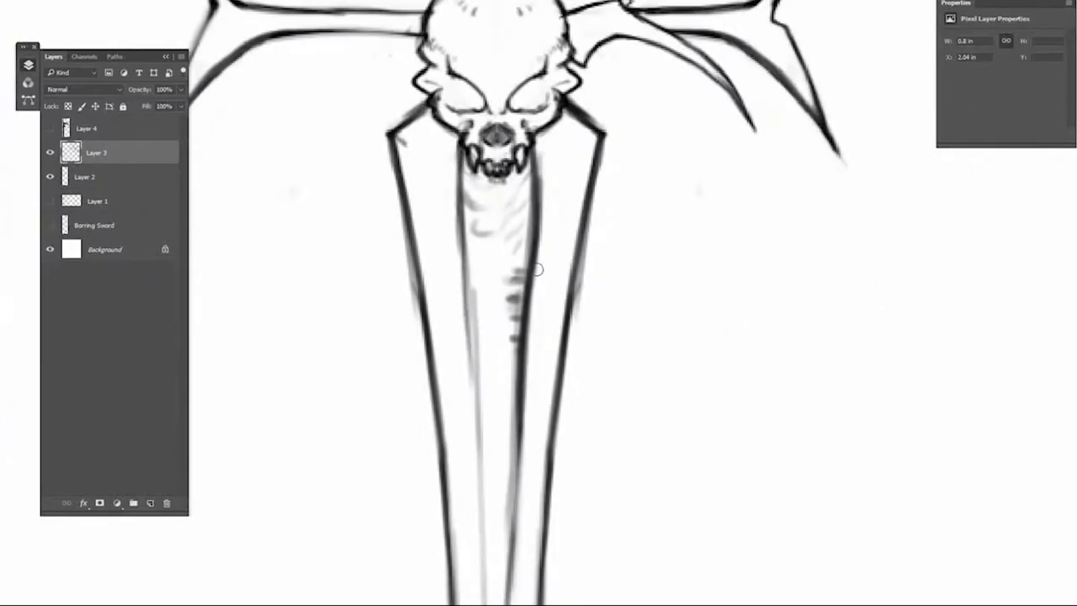
{"action": "key", "text": "alt+bracketleft"}
{"action": "mouse_move", "coordinate": [509, 396]}
{"action": "left_mouse_down"}
{"action": "mouse_move", "coordinate": [529, 262]}
{"action": "mouse_move", "coordinate": [522, 195]}
{"action": "left_mouse_up"}
{"action": "key", "text": "alt+bracketright"}
Duplicate Layer 3, flip the copy to the opposite side of the guard, and merge both into Layer 2.
{"action": "scroll", "coordinate": [528, 262], "scroll_direction": "down", "scroll_amount": 3}
{"action": "key", "text": "ctrl+j"}
{"action": "key", "text": "ctrl+t"}
{"action": "key", "text": "Return"}
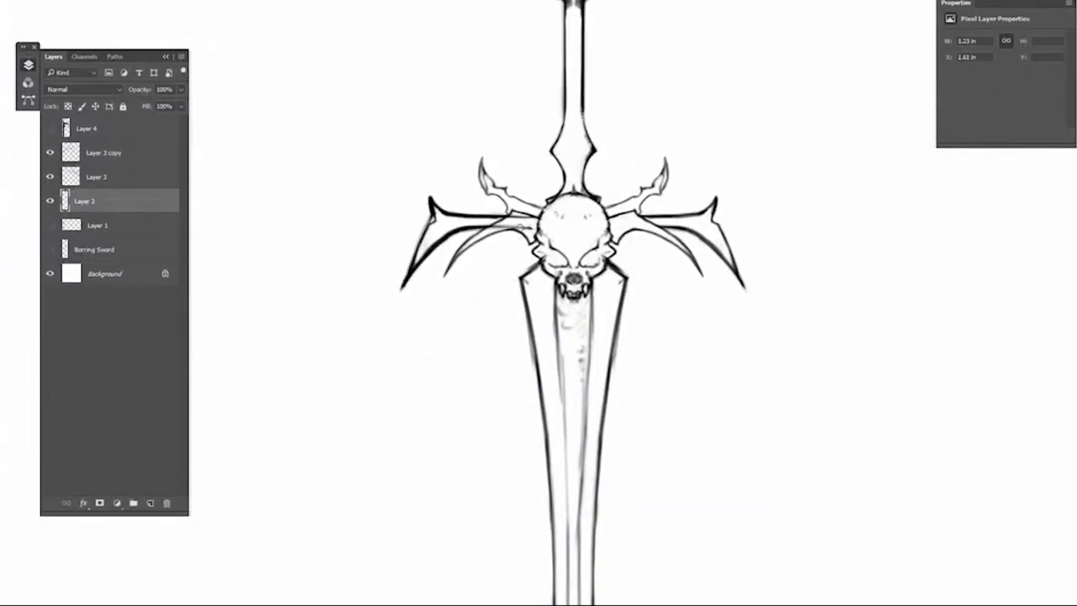
{"action": "key", "text": "ctrl+e"}
{"action": "key", "text": "ctrl+e"}
Paint light highlights with dark rims on the two collar rings below the pommel.
{"action": "scroll", "coordinate": [538, 303], "scroll_direction": "down", "scroll_amount": 5}
{"action": "scroll", "coordinate": [555, 126], "scroll_direction": "up", "scroll_amount": 5}
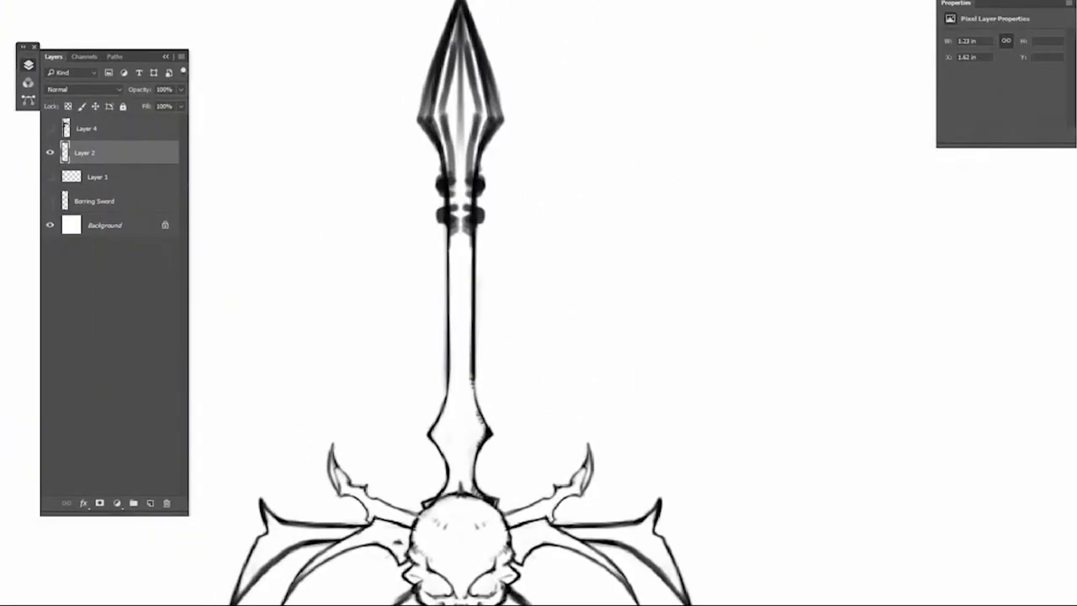
{"action": "scroll", "coordinate": [448, 311], "scroll_direction": "up", "scroll_amount": 3}
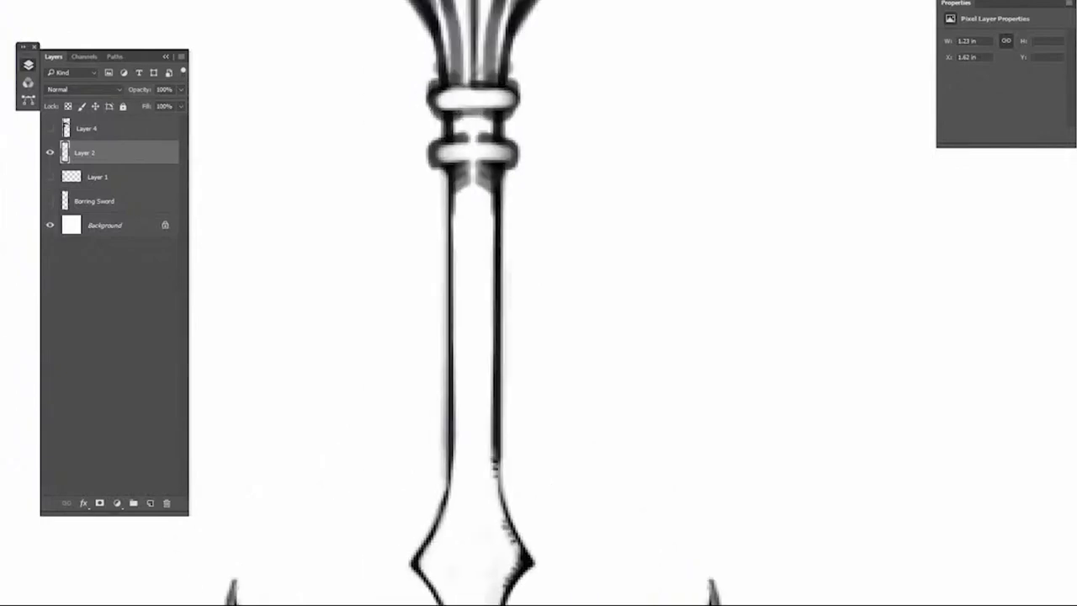
{"action": "scroll", "coordinate": [657, 108], "scroll_direction": "down", "scroll_amount": 3}
Draw a braided wrap along the grip and a diamond gem at the handle's base on a new layer.
{"action": "key", "text": "ctrl+shift+alt+n"}
{"action": "left_click_drag", "start_coordinate": [560, 145], "coordinate": [549, 331]}
{"action": "scroll", "coordinate": [556, 379], "scroll_direction": "down", "scroll_amount": 2}
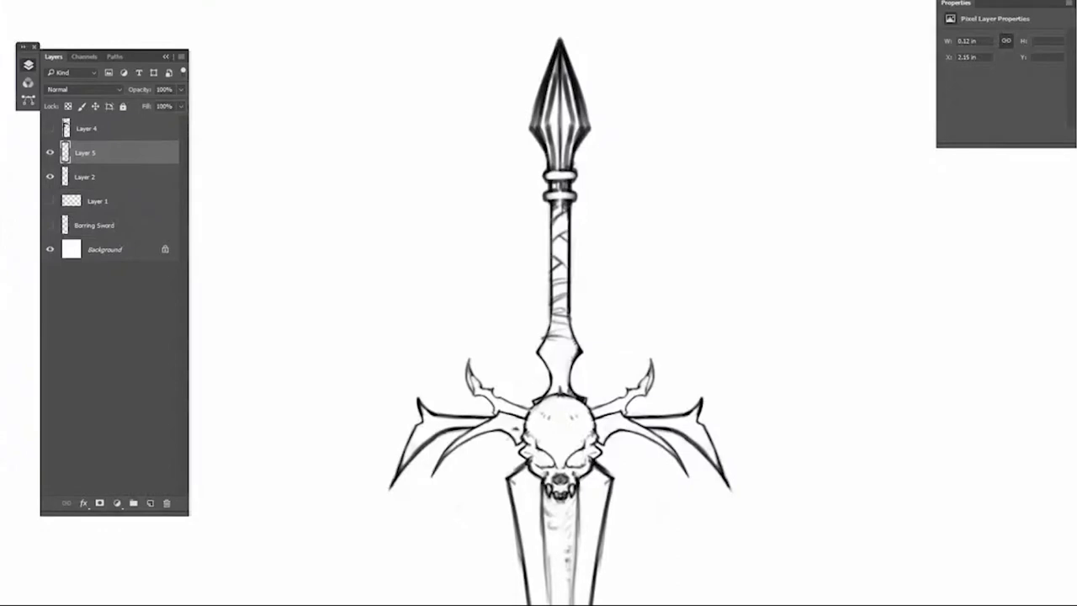
{"action": "scroll", "coordinate": [606, 396], "scroll_direction": "up", "scroll_amount": 2}
{"action": "left_click_drag", "start_coordinate": [539, 292], "coordinate": [537, 127]}
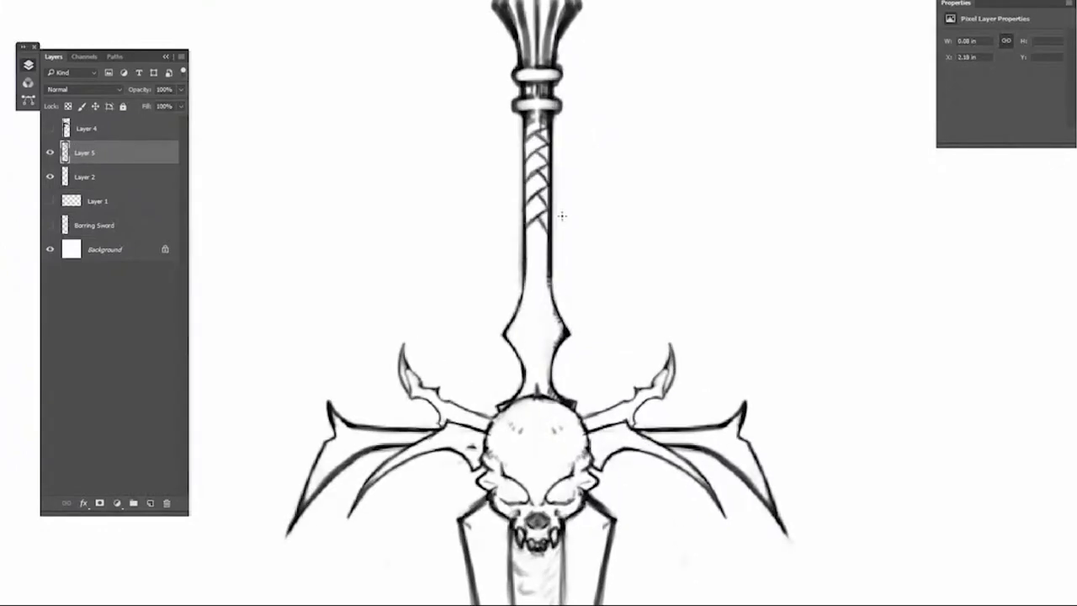
{"action": "scroll", "coordinate": [562, 216], "scroll_direction": "down", "scroll_amount": 5}
{"action": "scroll", "coordinate": [542, 311], "scroll_direction": "up", "scroll_amount": 5}
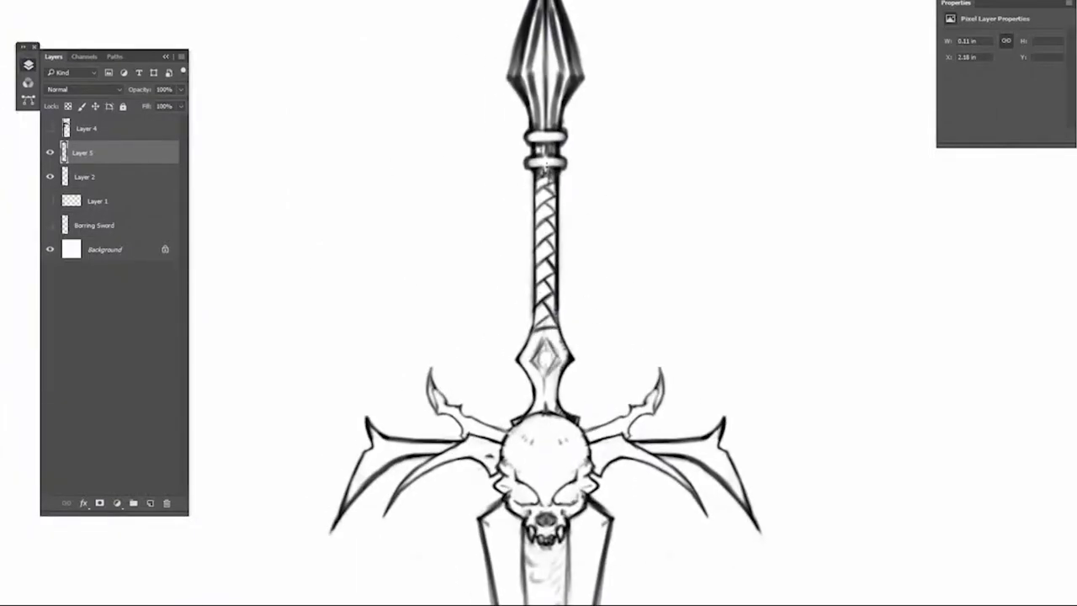
Sketch faint bevel and reflection lines on the blade's shoulders beneath the skull on Layer 5.
{"action": "scroll", "coordinate": [547, 164], "scroll_direction": "down", "scroll_amount": 5}
{"action": "scroll", "coordinate": [395, 202], "scroll_direction": "up", "scroll_amount": 4}
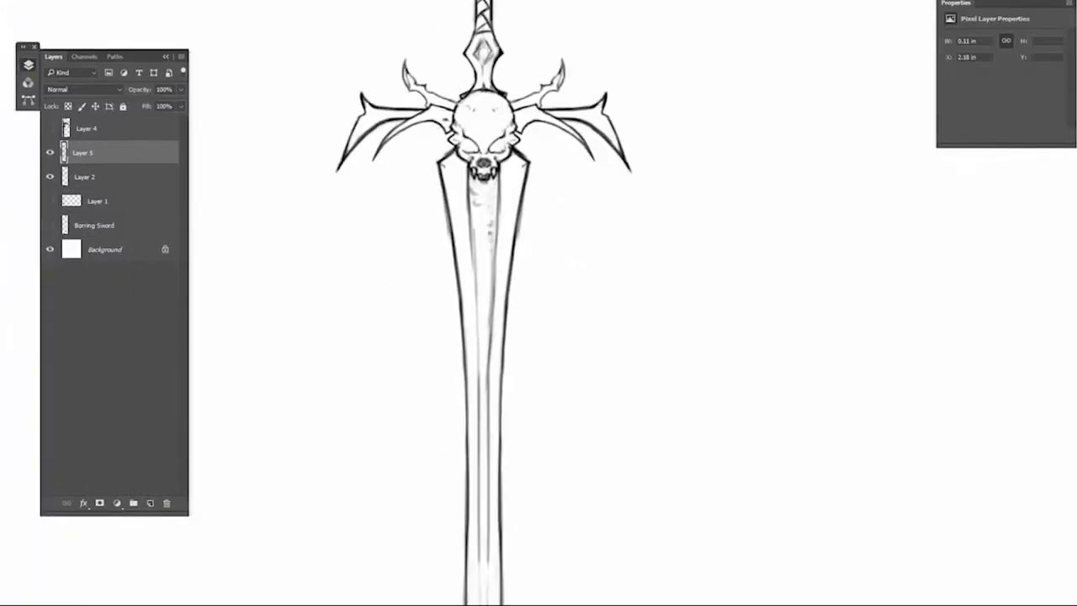
{"action": "scroll", "coordinate": [551, 310], "scroll_direction": "up", "scroll_amount": 3}
{"action": "scroll", "coordinate": [689, 284], "scroll_direction": "down", "scroll_amount": 4}
{"action": "scroll", "coordinate": [688, 282], "scroll_direction": "up", "scroll_amount": 1}
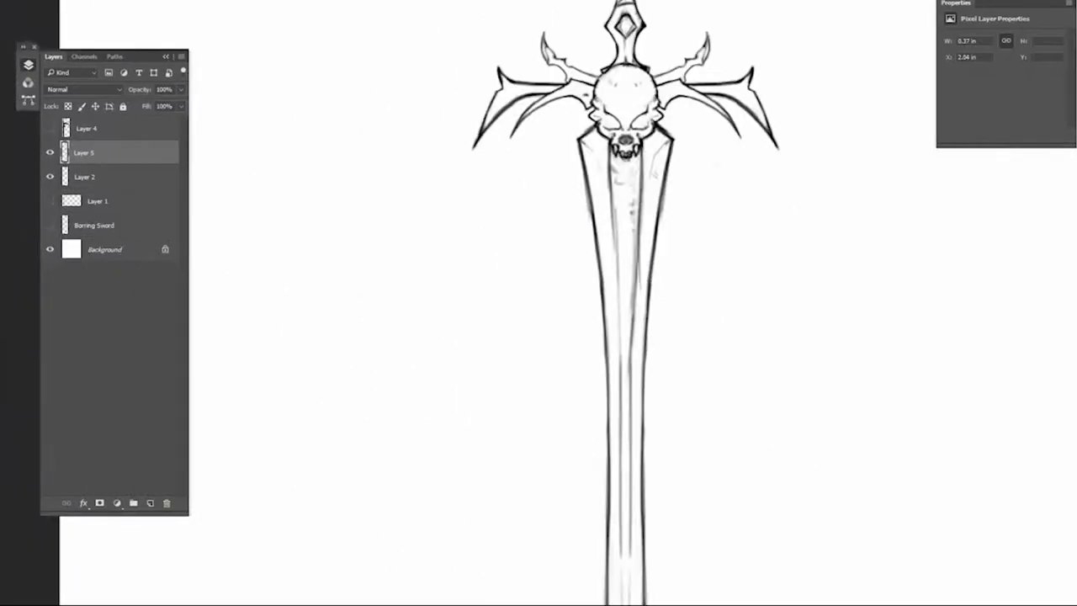
Darken the frame of the diamond gem and draw radiating wrap lines around it.
{"action": "scroll", "coordinate": [688, 283], "scroll_direction": "up", "scroll_amount": 3}
{"action": "left_click_drag", "start_coordinate": [482, 203], "coordinate": [449, 240]}
{"action": "left_click_drag", "start_coordinate": [505, 186], "coordinate": [530, 229]}
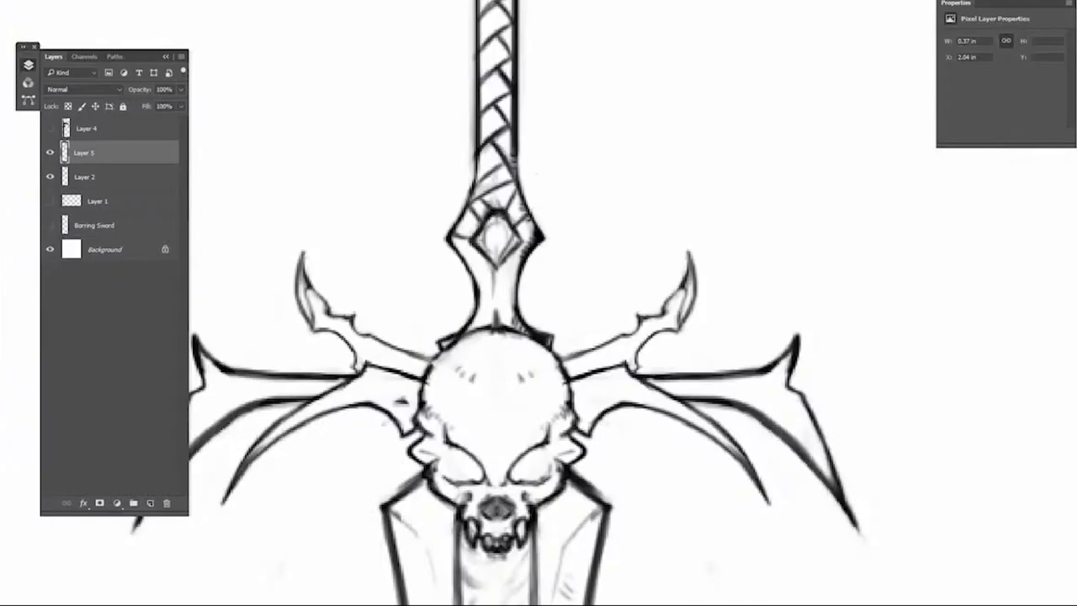
Sketch a long twisting ribbon flowing out from the handle's base and merge the details into Layer 2.
{"action": "left_click_drag", "start_coordinate": [529, 282], "coordinate": [958, 183]}
{"action": "mouse_move", "coordinate": [695, 167]}
{"action": "left_mouse_down"}
{"action": "mouse_move", "coordinate": [539, 297]}
{"action": "mouse_move", "coordinate": [892, 127]}
{"action": "left_mouse_up"}
{"action": "mouse_move", "coordinate": [622, 168]}
{"action": "left_mouse_down"}
{"action": "mouse_move", "coordinate": [575, 296]}
{"action": "mouse_move", "coordinate": [875, 217]}
{"action": "mouse_move", "coordinate": [686, 316]}
{"action": "left_mouse_up"}
{"action": "left_click_drag", "start_coordinate": [690, 320], "coordinate": [680, 361]}
{"action": "key", "text": "alt+bracketleft"}
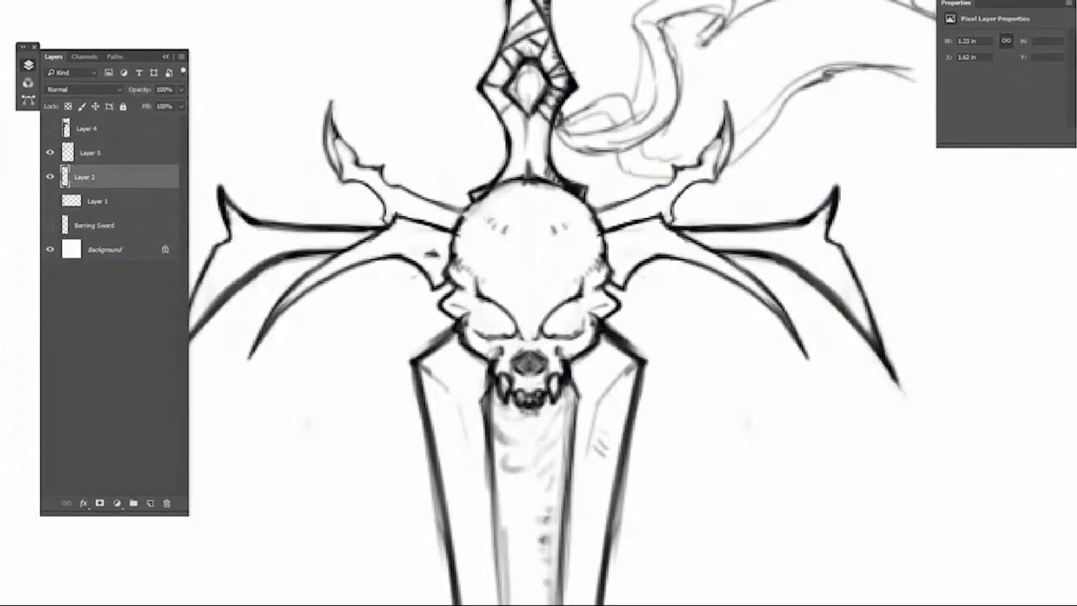
{"action": "key", "text": "ctrl+e"}
{"action": "key", "text": "ctrl+z"}
Try to draw a pointed claw bending outward from the skull's forehead over the crossguard arm.
{"action": "left_click_drag", "start_coordinate": [589, 217], "coordinate": [536, 299]}
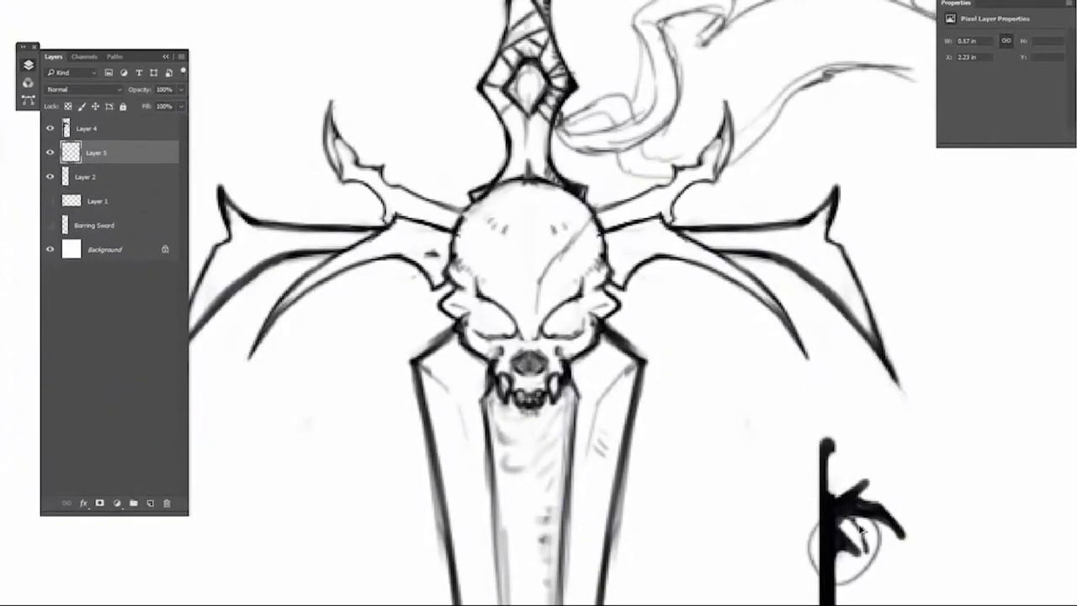
{"action": "key", "text": "alt+bracketleft"}
{"action": "left_click_drag", "start_coordinate": [599, 209], "coordinate": [739, 392]}
{"action": "left_click_drag", "start_coordinate": [732, 337], "coordinate": [709, 454]}
{"action": "left_click_drag", "start_coordinate": [711, 362], "coordinate": [673, 320]}
{"action": "key", "text": "ctrl+alt+z"}
{"action": "key", "text": "ctrl+alt+z"}
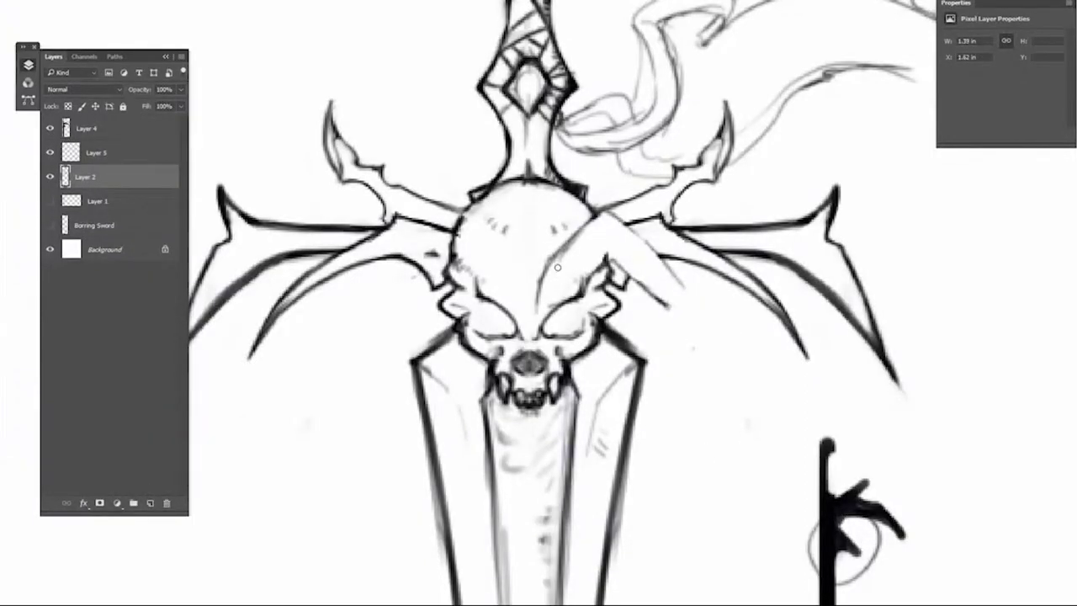
{"action": "left_click_drag", "start_coordinate": [589, 252], "coordinate": [681, 337]}
{"action": "left_click_drag", "start_coordinate": [733, 236], "coordinate": [657, 328]}
Sketch a curved horn over the skull's forehead and the handle's flared collar on Layer 5.
{"action": "key", "text": "ctrl+0"}
{"action": "key", "text": "ctrl+1"}
{"action": "left_click", "coordinate": [49, 177], "text": "alt"}
{"action": "left_click", "coordinate": [49, 177], "text": "alt"}
{"action": "key", "text": "alt+bracketright"}
{"action": "left_click_drag", "start_coordinate": [513, 147], "coordinate": [505, 227]}
{"action": "key", "text": "ctrl+minus"}
{"action": "left_click_drag", "start_coordinate": [568, 126], "coordinate": [572, 194]}
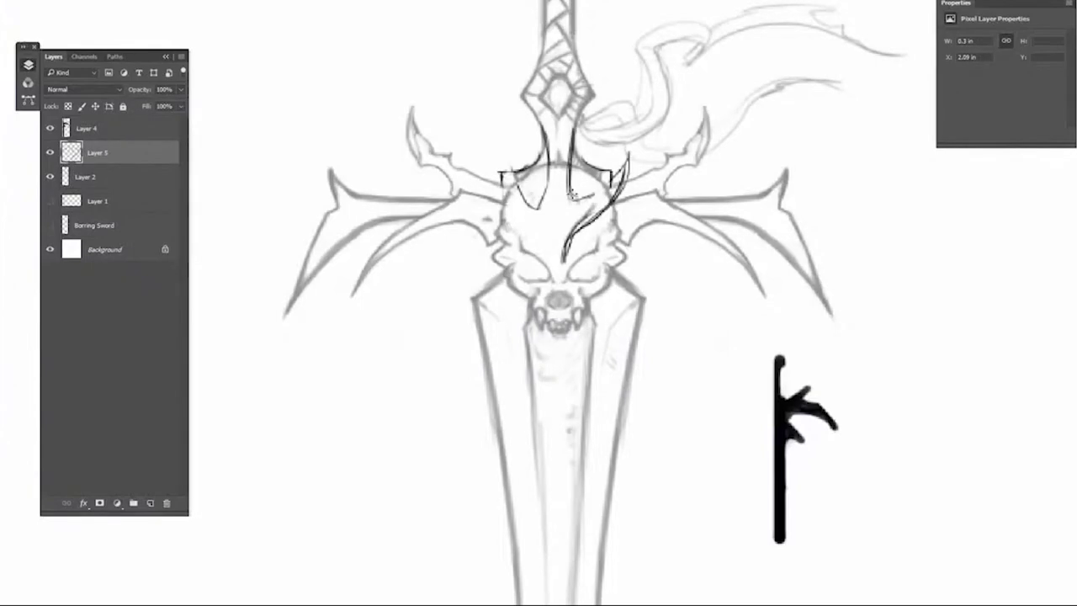
Shape jagged branches and a central spike on the forehead horn and mirror a copy horizontally to the other side.
{"action": "mouse_move", "coordinate": [553, 150]}
{"action": "left_mouse_down"}
{"action": "mouse_move", "coordinate": [562, 256]}
{"action": "mouse_move", "coordinate": [583, 253]}
{"action": "left_mouse_up"}
{"action": "left_click_drag", "start_coordinate": [599, 189], "coordinate": [573, 248]}
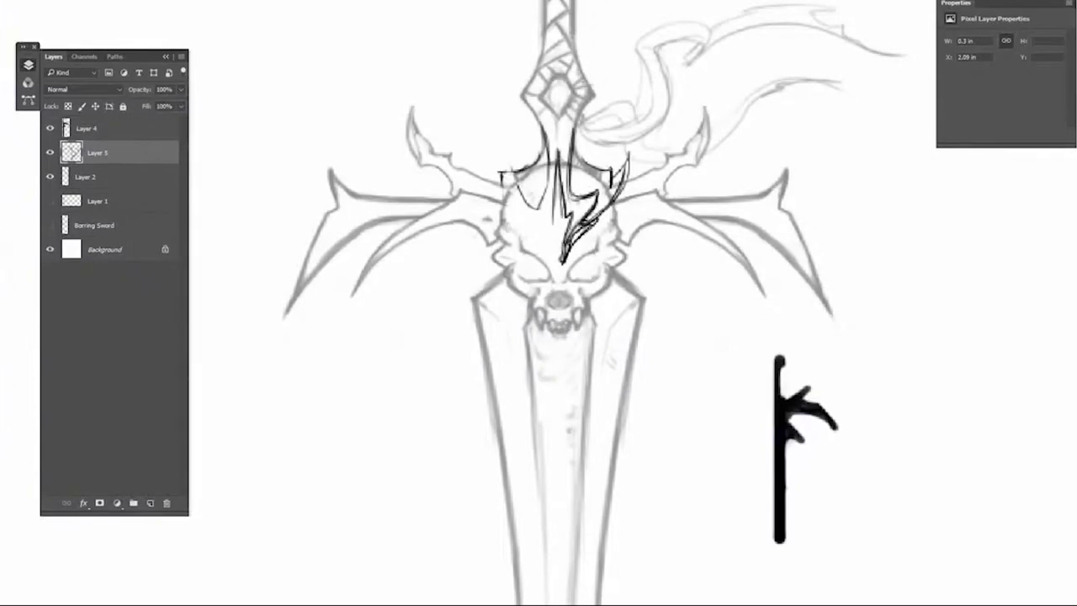
{"action": "key", "text": "ctrl+z"}
{"action": "left_click_drag", "start_coordinate": [630, 155], "coordinate": [616, 178]}
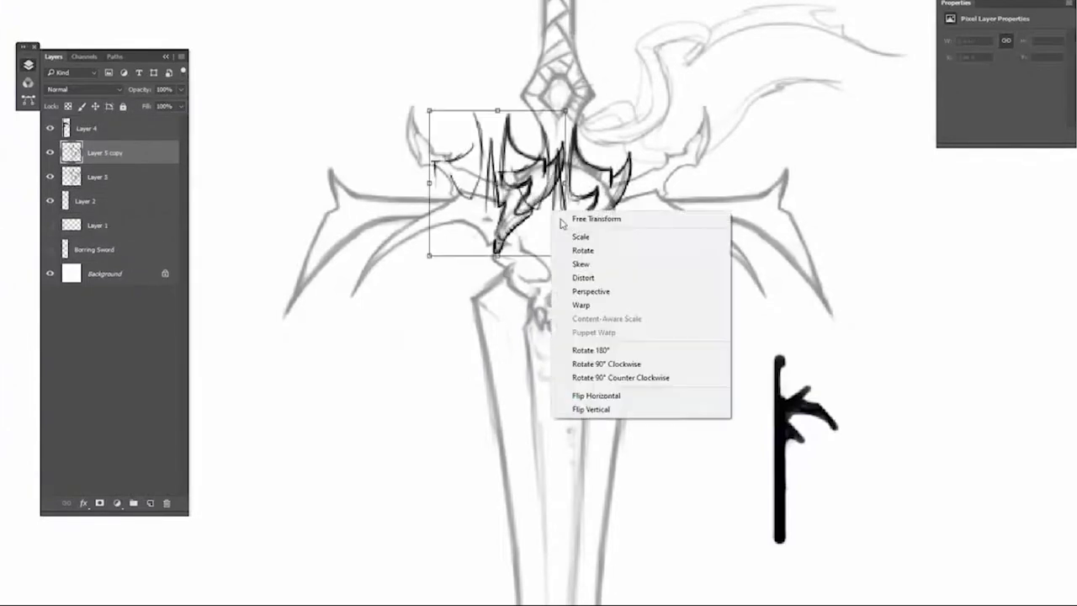
{"action": "left_click", "coordinate": [601, 394]}
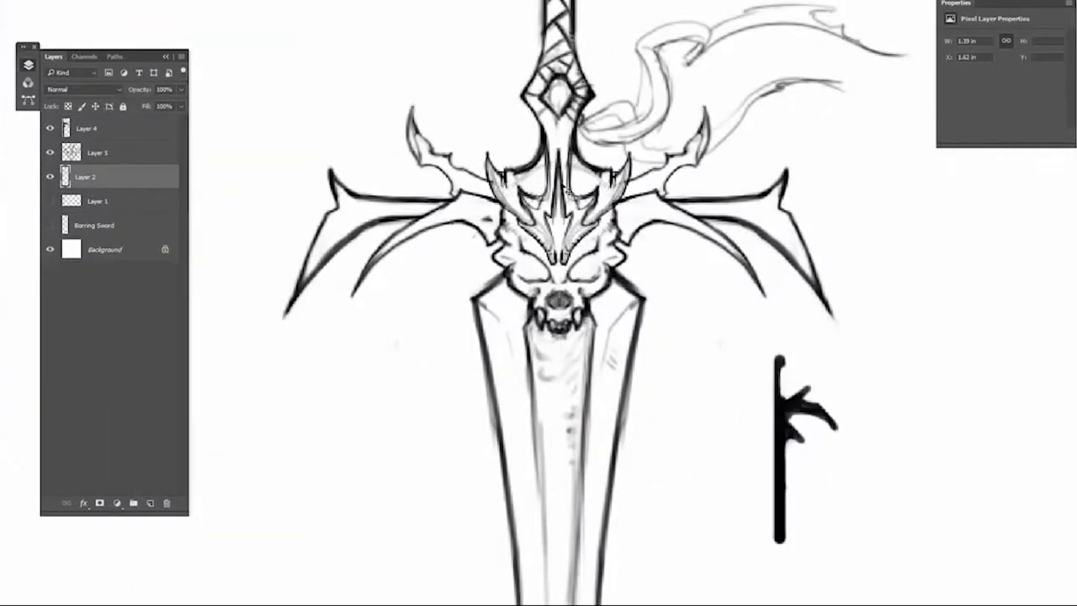
{"action": "key", "text": "ctrl+0"}
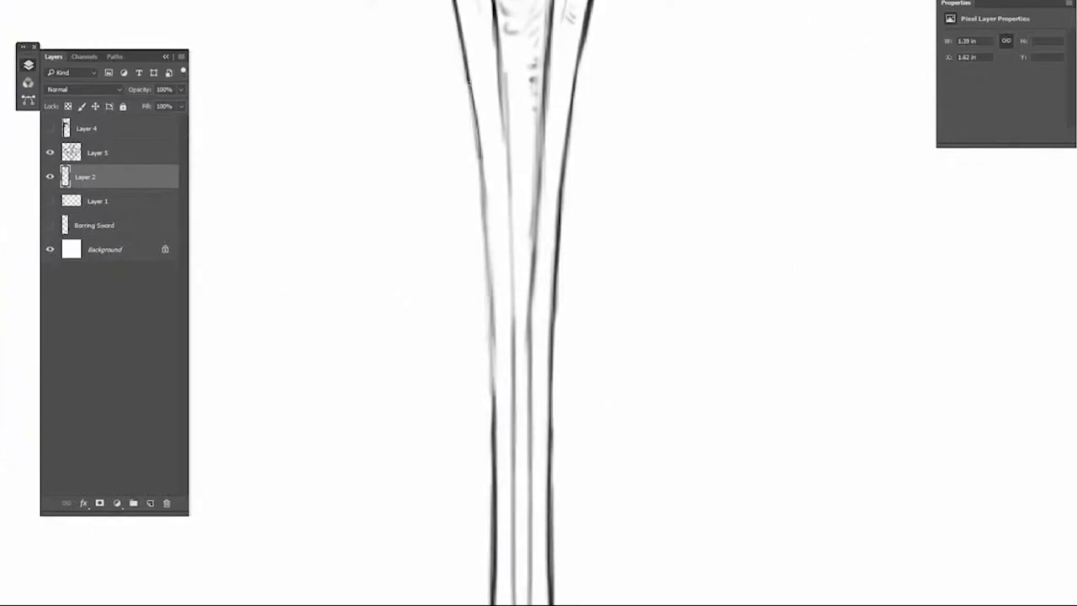
Try out sweeping curves and spiky barbs along the blade's right edge.
{"action": "mouse_move", "coordinate": [586, 72]}
{"action": "left_mouse_down"}
{"action": "mouse_move", "coordinate": [646, 58]}
{"action": "mouse_move", "coordinate": [749, 69]}
{"action": "left_mouse_up"}
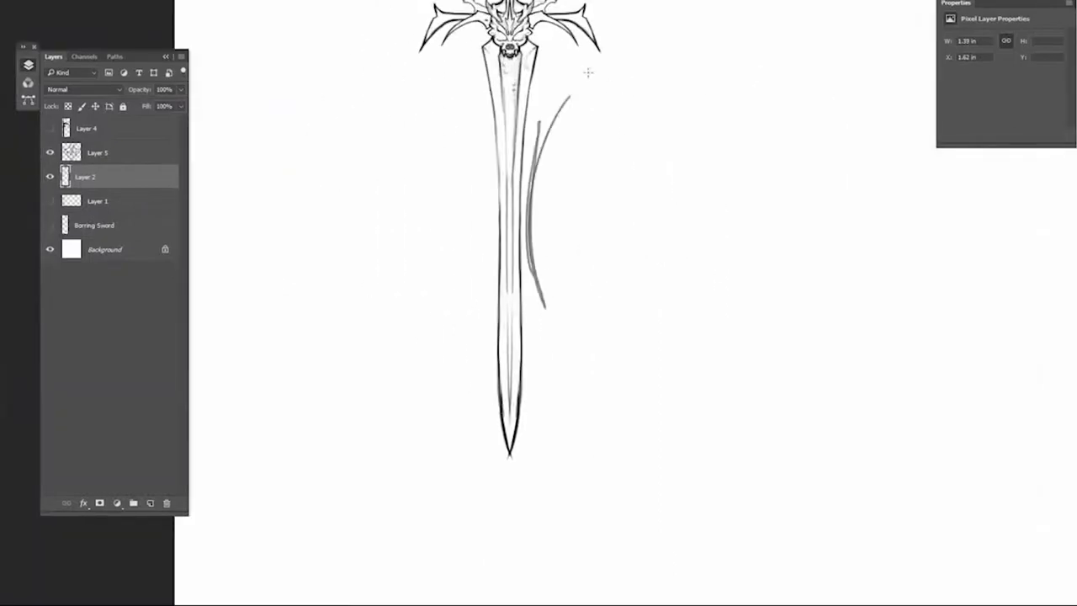
{"action": "left_click_drag", "start_coordinate": [606, 68], "coordinate": [633, 467]}
{"action": "left_click_drag", "start_coordinate": [658, 311], "coordinate": [645, 501]}
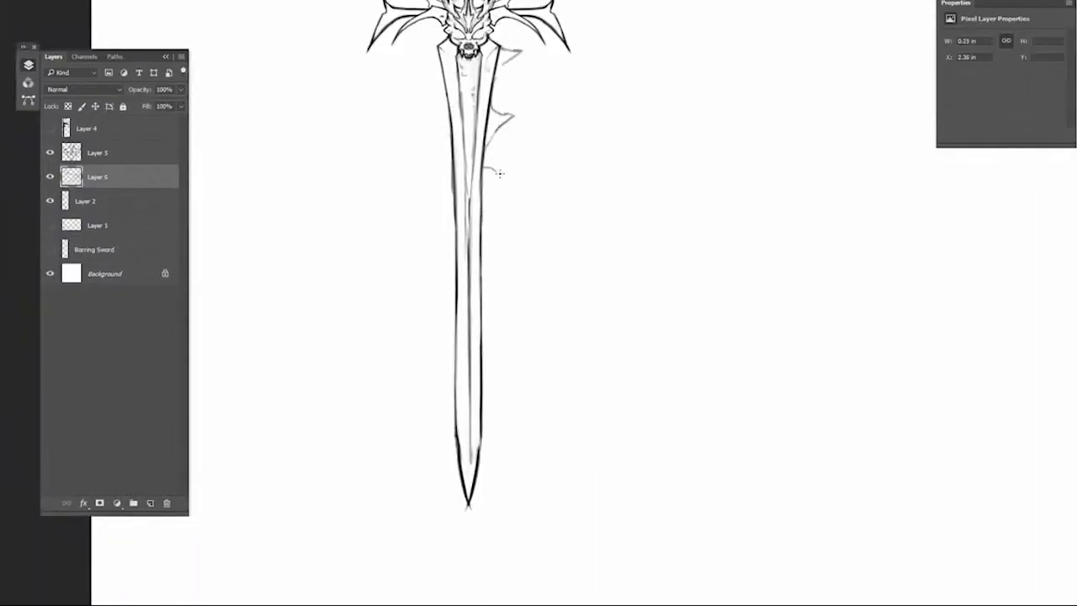
{"action": "key", "text": "ctrl+0"}
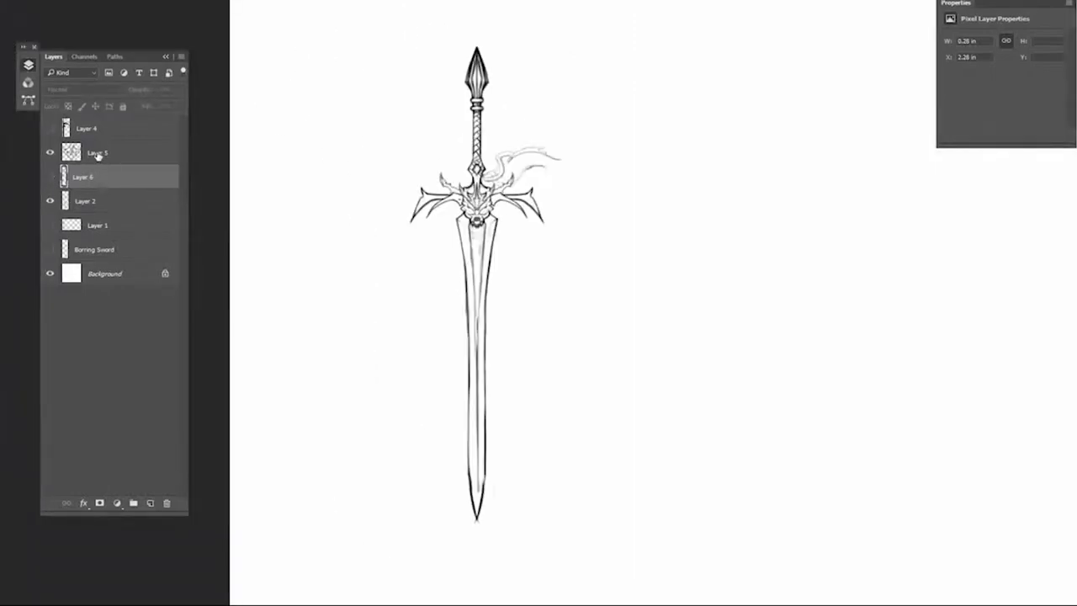
Erase the ribbon and radiating wrap lines on Layer 2 and redraw a clean frame around the diamond gem.
{"action": "scroll", "coordinate": [476, 193], "scroll_direction": "up", "scroll_amount": 5}
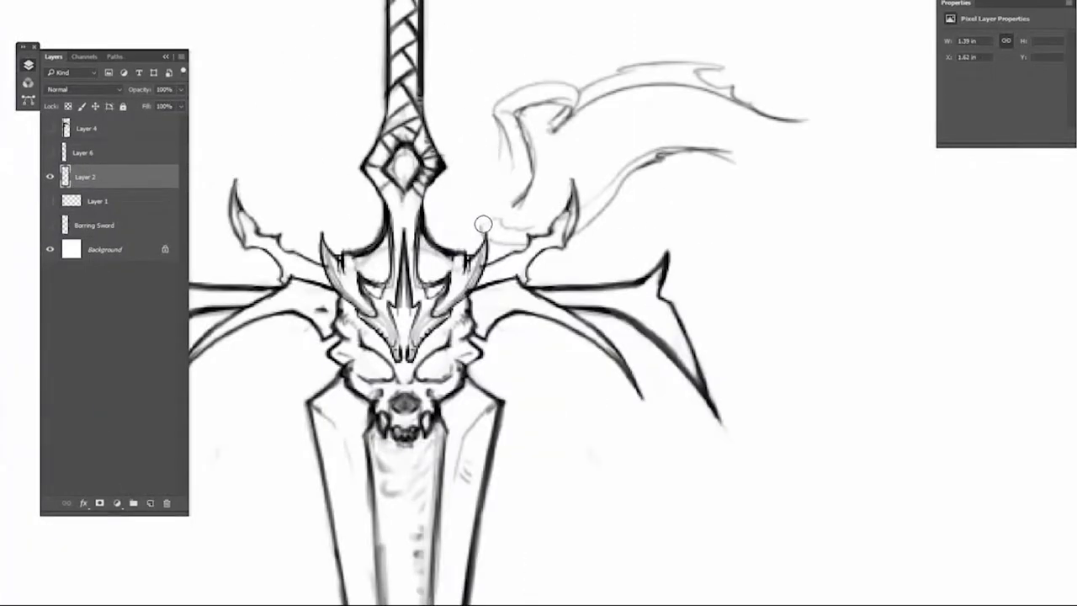
{"action": "mouse_move", "coordinate": [405, 122]}
{"action": "left_mouse_down"}
{"action": "mouse_move", "coordinate": [420, 160]}
{"action": "mouse_move", "coordinate": [395, 218]}
{"action": "mouse_move", "coordinate": [403, 163]}
{"action": "mouse_move", "coordinate": [423, 184]}
{"action": "left_mouse_up"}
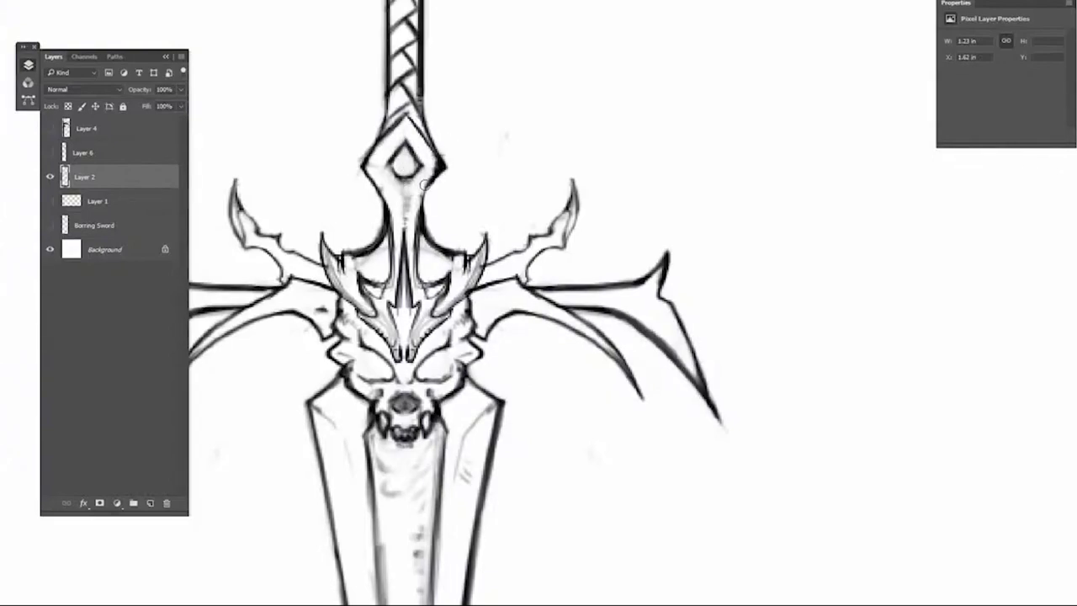
{"action": "key", "text": "ctrl+0"}
Shorten the handle by moving the pommel and grip down onto the guard in place of the diamond gem section.
{"action": "scroll", "coordinate": [474, 108], "scroll_direction": "up", "scroll_amount": 2}
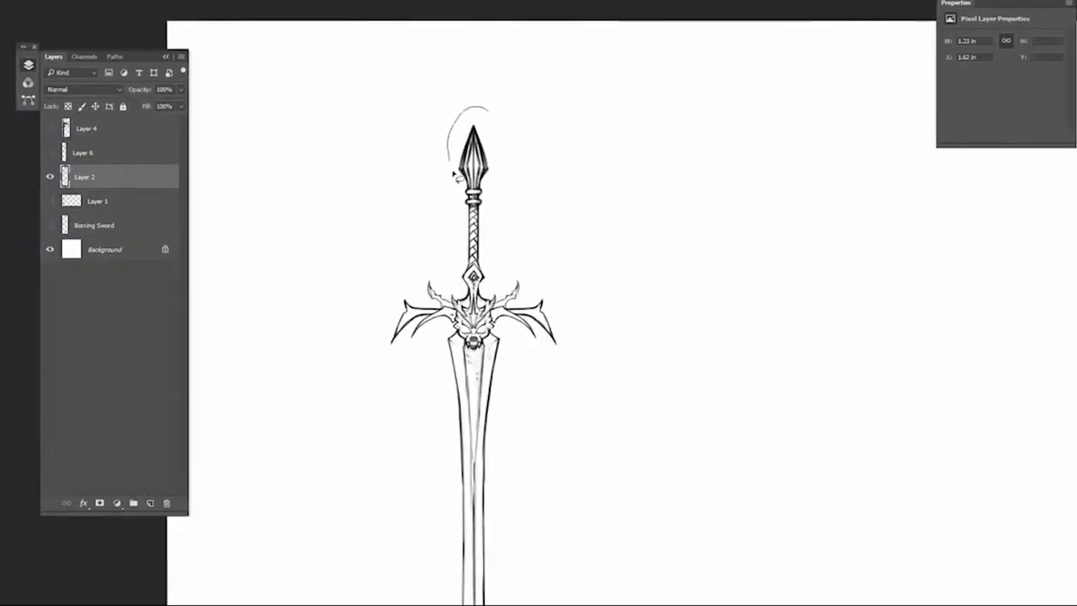
{"action": "scroll", "coordinate": [541, 111], "scroll_direction": "up", "scroll_amount": 4}
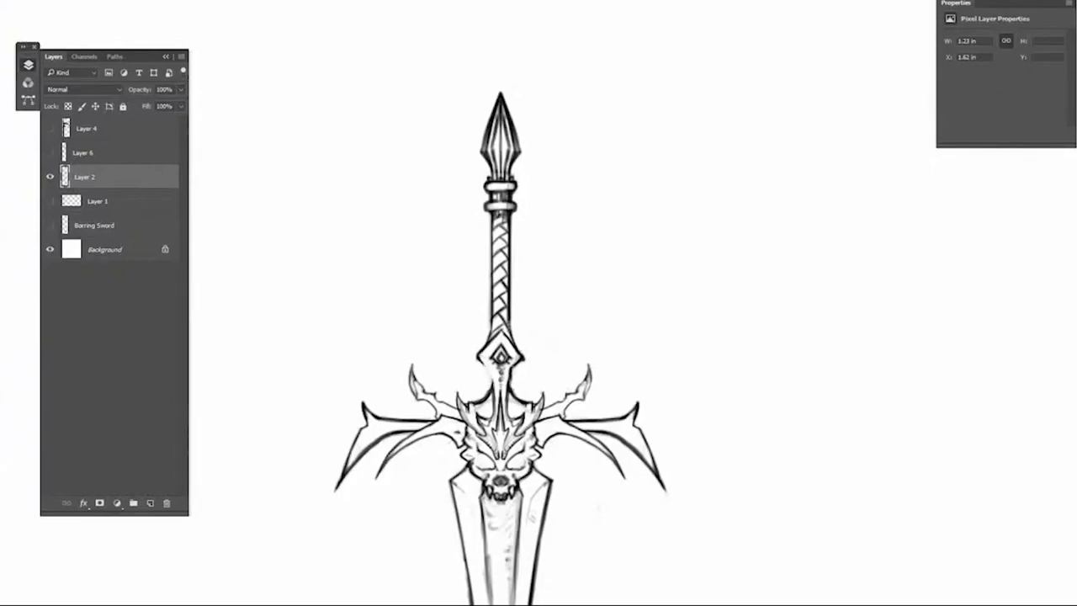
{"action": "key", "text": "ctrl+0"}
{"action": "scroll", "coordinate": [496, 252], "scroll_direction": "up", "scroll_amount": 4}
{"action": "left_click_drag", "start_coordinate": [533, 12], "coordinate": [511, 181]}
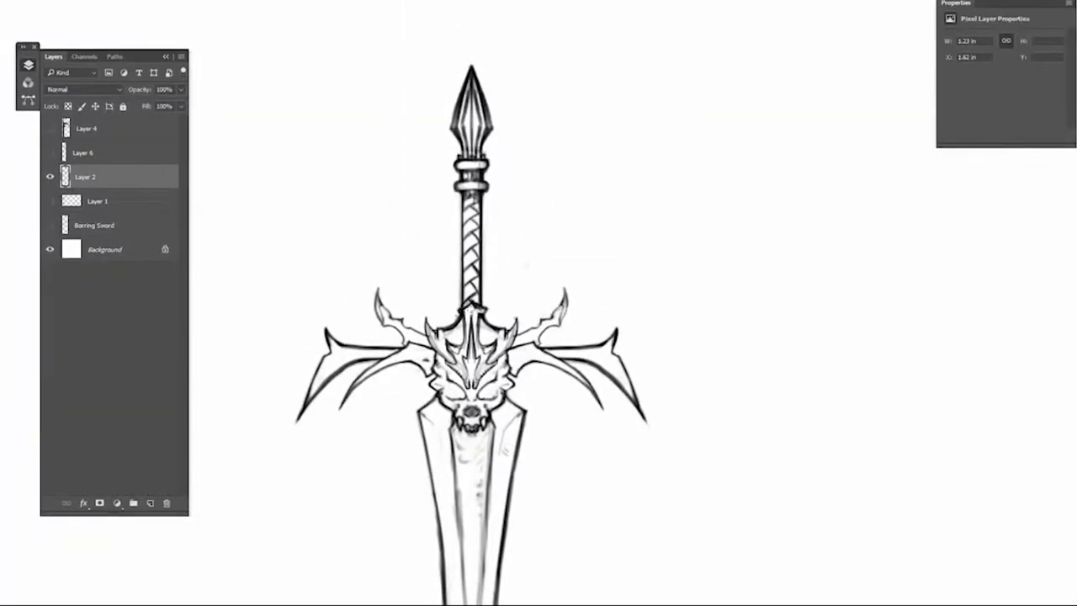
{"action": "key", "text": "ctrl+0"}
{"action": "scroll", "coordinate": [448, 295], "scroll_direction": "up", "scroll_amount": 3}
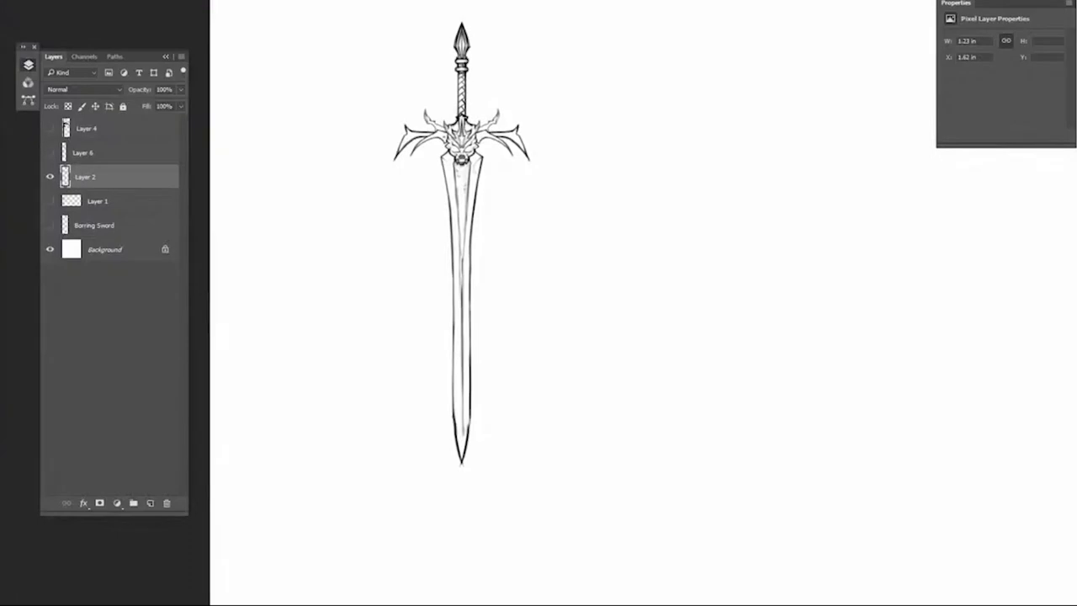
Add a new layer beneath the line art and paint the handle, skull and blade flat grey.
{"action": "key", "text": "ctrl+shift+alt+n"}
{"action": "mouse_move", "coordinate": [448, 4]}
{"action": "left_mouse_down"}
{"action": "mouse_move", "coordinate": [447, 151]}
{"action": "mouse_move", "coordinate": [430, 162]}
{"action": "left_mouse_up"}
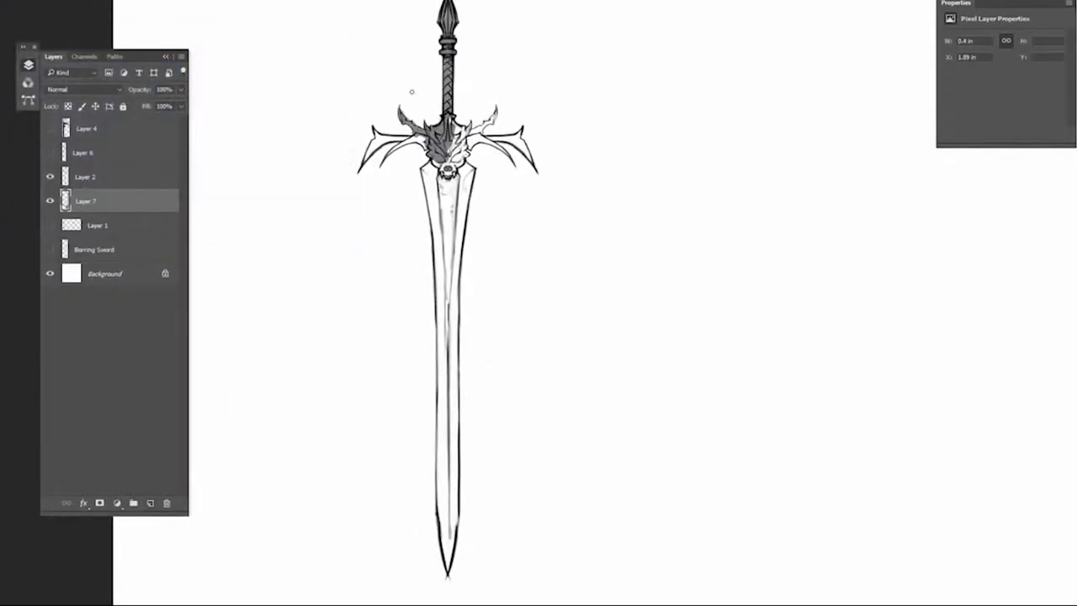
{"action": "left_click_drag", "start_coordinate": [458, 126], "coordinate": [445, 537]}
Paint the crossguard arms and horns on both sides flat grey to complete the silhouette on Layer 7.
{"action": "scroll", "coordinate": [442, 135], "scroll_direction": "up", "scroll_amount": 3}
{"action": "left_click_drag", "start_coordinate": [417, 126], "coordinate": [303, 181]}
{"action": "mouse_move", "coordinate": [244, 223]}
{"action": "left_mouse_down"}
{"action": "mouse_move", "coordinate": [333, 123]}
{"action": "mouse_move", "coordinate": [252, 173]}
{"action": "mouse_move", "coordinate": [340, 194]}
{"action": "left_mouse_up"}
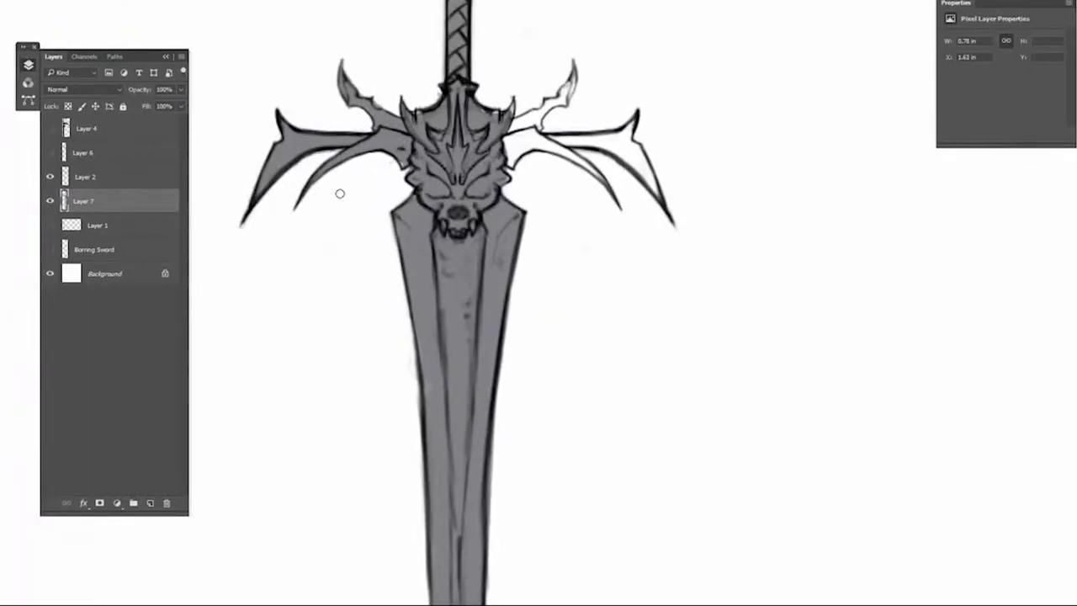
{"action": "left_click_drag", "start_coordinate": [326, 256], "coordinate": [359, 264]}
{"action": "mouse_move", "coordinate": [515, 115]}
{"action": "left_mouse_down"}
{"action": "mouse_move", "coordinate": [564, 168]}
{"action": "mouse_move", "coordinate": [652, 206]}
{"action": "left_mouse_up"}
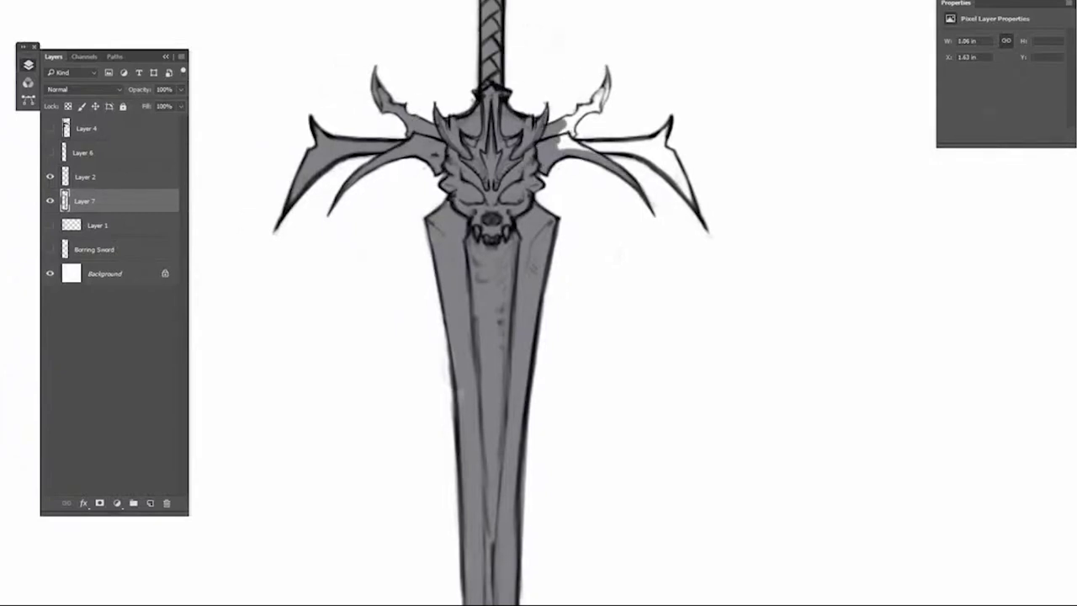
{"action": "mouse_move", "coordinate": [608, 78]}
{"action": "left_mouse_down"}
{"action": "mouse_move", "coordinate": [560, 147]}
{"action": "mouse_move", "coordinate": [666, 157]}
{"action": "left_mouse_up"}
{"action": "key", "text": "ctrl+0"}
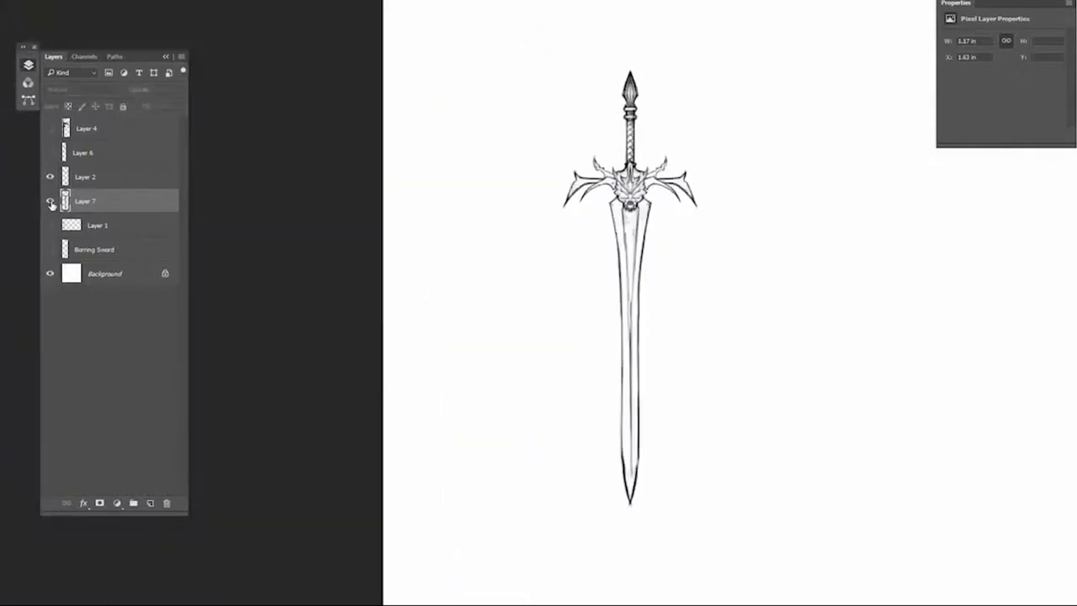
Adjust the tone of the grey silhouette with Hue/Saturation.
{"action": "key", "text": "ctrl+u"}
{"action": "left_click_drag", "start_coordinate": [917, 113], "coordinate": [930, 116]}
{"action": "key", "text": "Return"}
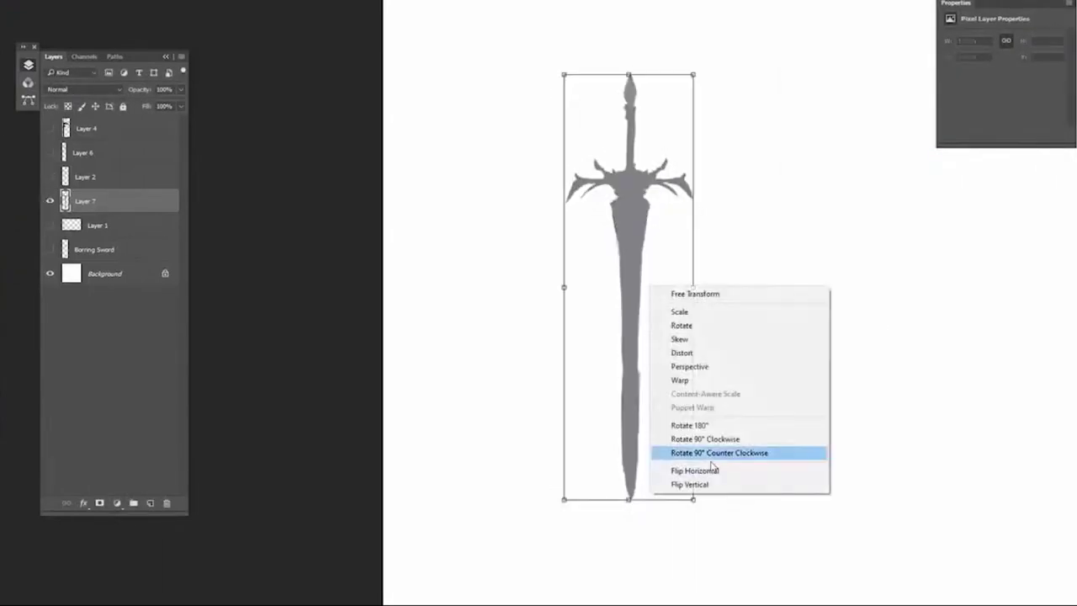
Try skewing the sword silhouette on Layer 7 into a slanted view and show the line art on Layer 2.
{"action": "left_click", "coordinate": [685, 339]}
{"action": "left_click_drag", "start_coordinate": [693, 499], "coordinate": [885, 472]}
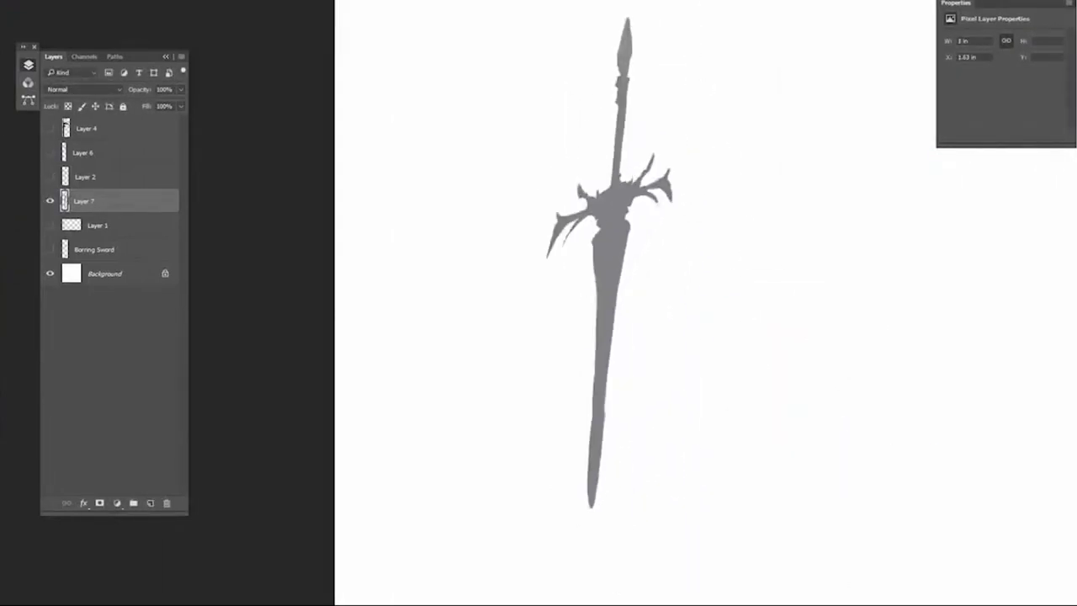
{"action": "left_click", "coordinate": [50, 177]}
{"action": "mouse_move", "coordinate": [733, 233]}
{"action": "left_mouse_down"}
{"action": "mouse_move", "coordinate": [825, 188]}
{"action": "mouse_move", "coordinate": [741, 295]}
{"action": "left_mouse_up"}
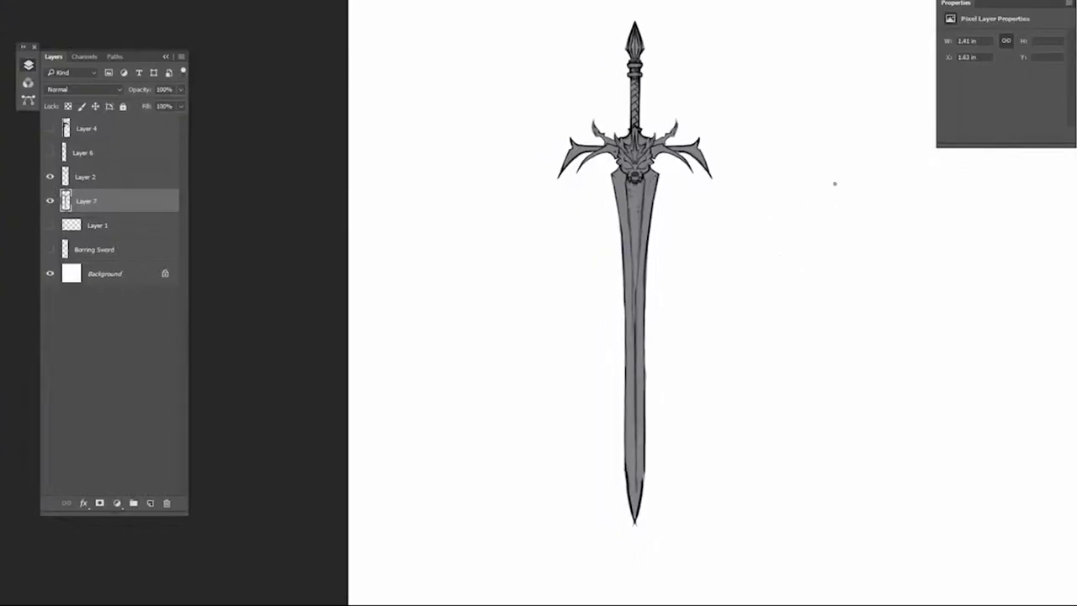
Erase the heavy outlines along the lower edges of the blade.
{"action": "right_click", "coordinate": [656, 108]}
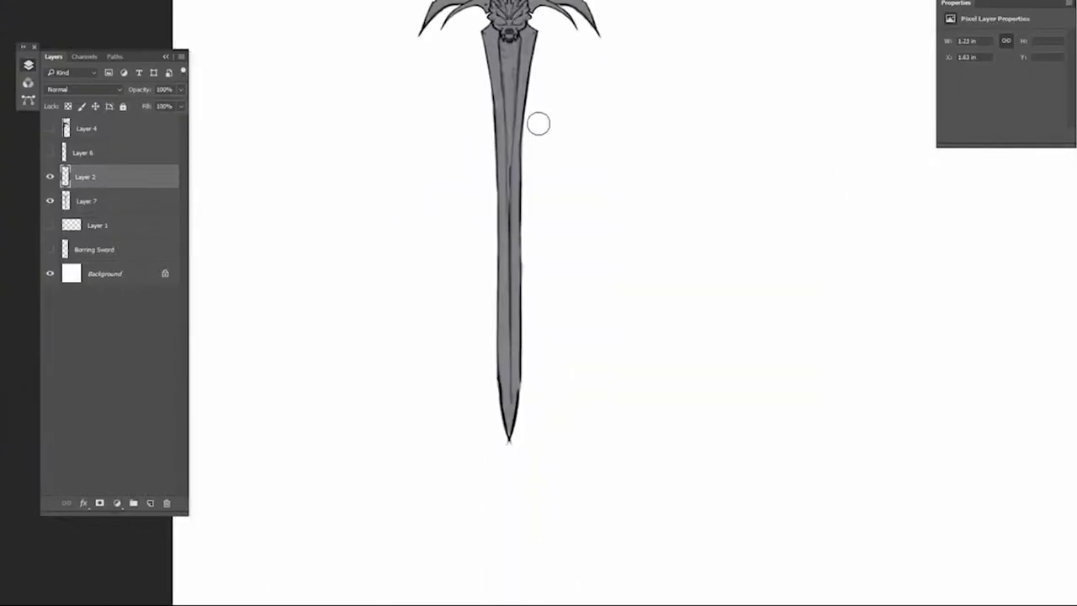
{"action": "left_click_drag", "start_coordinate": [539, 120], "coordinate": [525, 413]}
{"action": "mouse_move", "coordinate": [496, 323]}
{"action": "left_mouse_down"}
{"action": "mouse_move", "coordinate": [524, 154]}
{"action": "mouse_move", "coordinate": [530, 252]}
{"action": "left_mouse_up"}
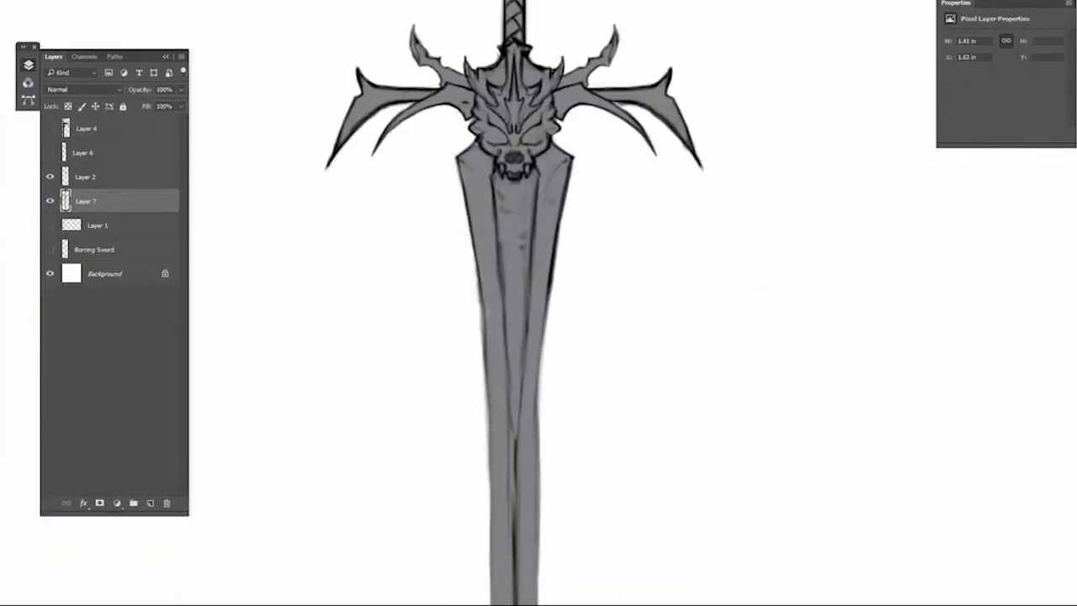
Draw a column of small runes down the blade's central groove on Layer 2.
{"action": "left_click", "coordinate": [88, 178]}
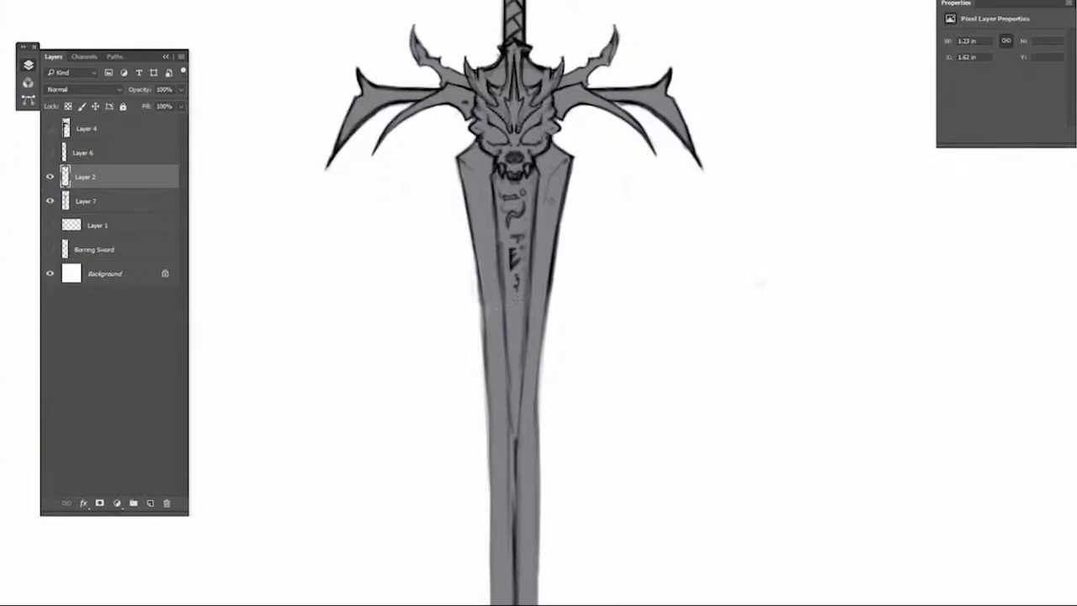
{"action": "left_click_drag", "start_coordinate": [530, 277], "coordinate": [509, 399]}
{"action": "scroll", "coordinate": [516, 463], "scroll_direction": "down", "scroll_amount": 5}
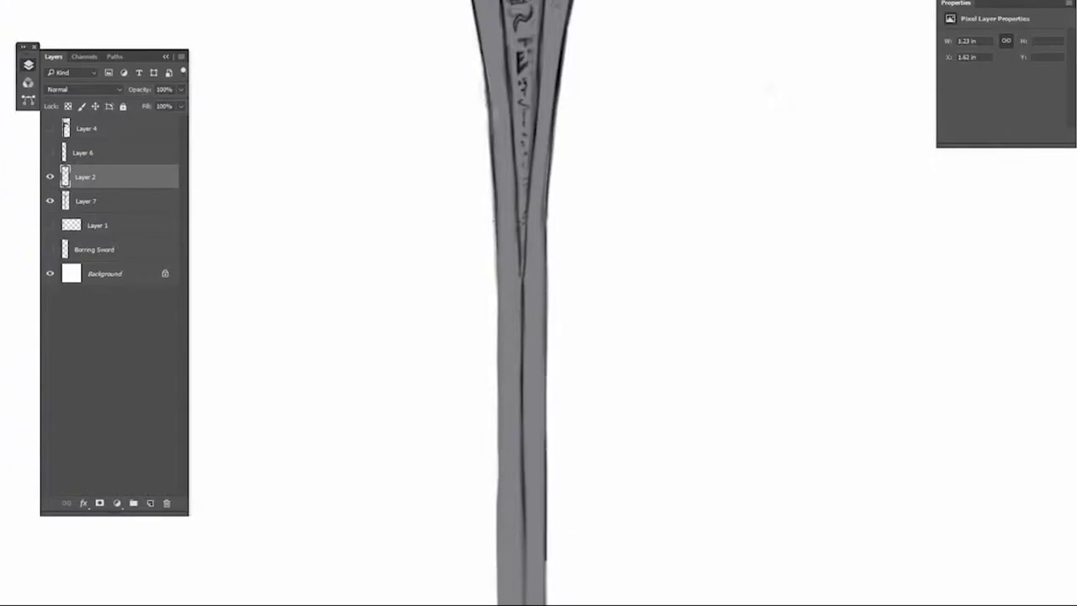
Redraw the outlines of the lower blade and its tip and darken the central ridge line.
{"action": "scroll", "coordinate": [522, 336], "scroll_direction": "down", "scroll_amount": 5}
{"action": "left_click_drag", "start_coordinate": [550, 265], "coordinate": [522, 495]}
{"action": "left_click_drag", "start_coordinate": [501, 274], "coordinate": [526, 513]}
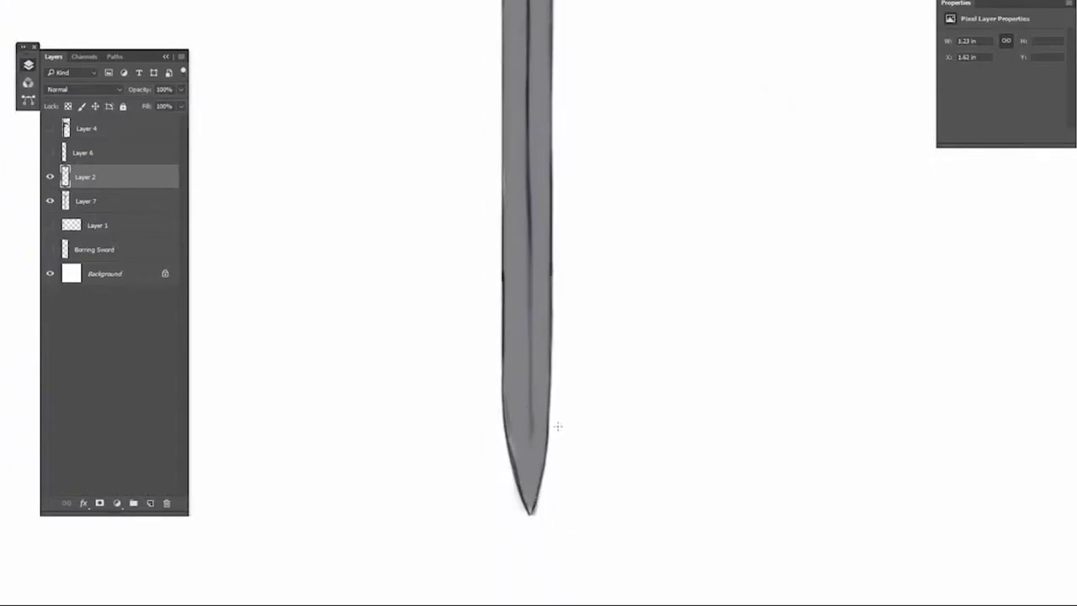
{"action": "left_click_drag", "start_coordinate": [529, 185], "coordinate": [528, 458]}
{"action": "left_click_drag", "start_coordinate": [528, 160], "coordinate": [526, 476]}
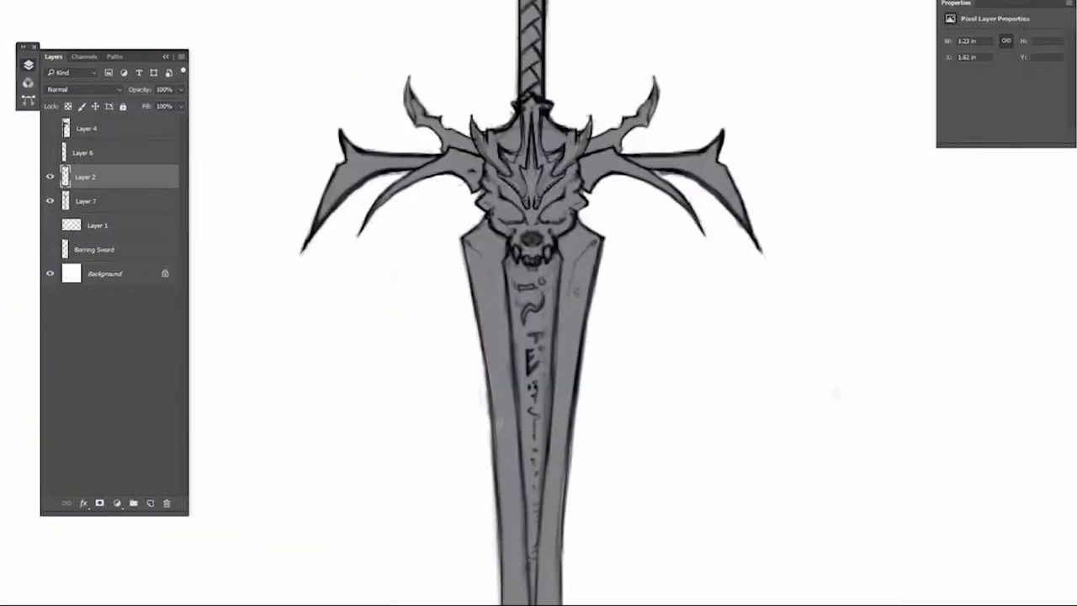
Replace the runes with a jagged, tapering groove down the blade's centre and add ridges to the skull's right horn.
{"action": "scroll", "coordinate": [488, 303], "scroll_direction": "up", "scroll_amount": 2}
{"action": "left_click_drag", "start_coordinate": [484, 248], "coordinate": [497, 354]}
{"action": "left_click_drag", "start_coordinate": [471, 269], "coordinate": [484, 412]}
{"action": "left_click_drag", "start_coordinate": [496, 244], "coordinate": [488, 354]}
{"action": "left_click_drag", "start_coordinate": [481, 299], "coordinate": [488, 497]}
{"action": "middle_click", "coordinate": [649, 357]}
{"action": "left_click", "coordinate": [705, 308]}
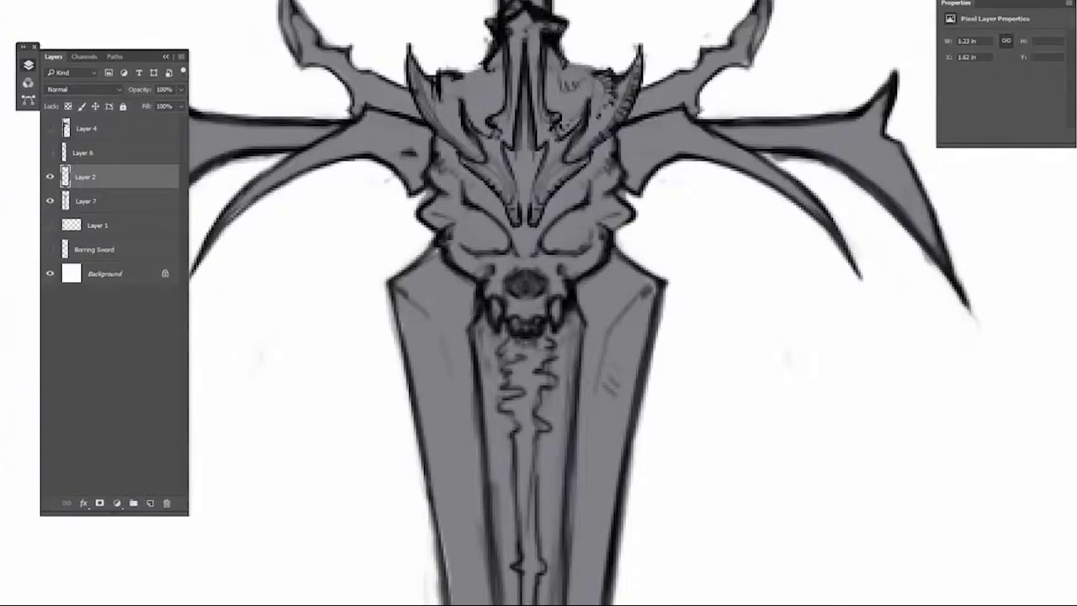
Detail the skull's right eye socket and draw a large downward-curving horn beside it under the crossguard arm.
{"action": "key", "text": "ctrl+0"}
{"action": "scroll", "coordinate": [517, 244], "scroll_direction": "up", "scroll_amount": 5}
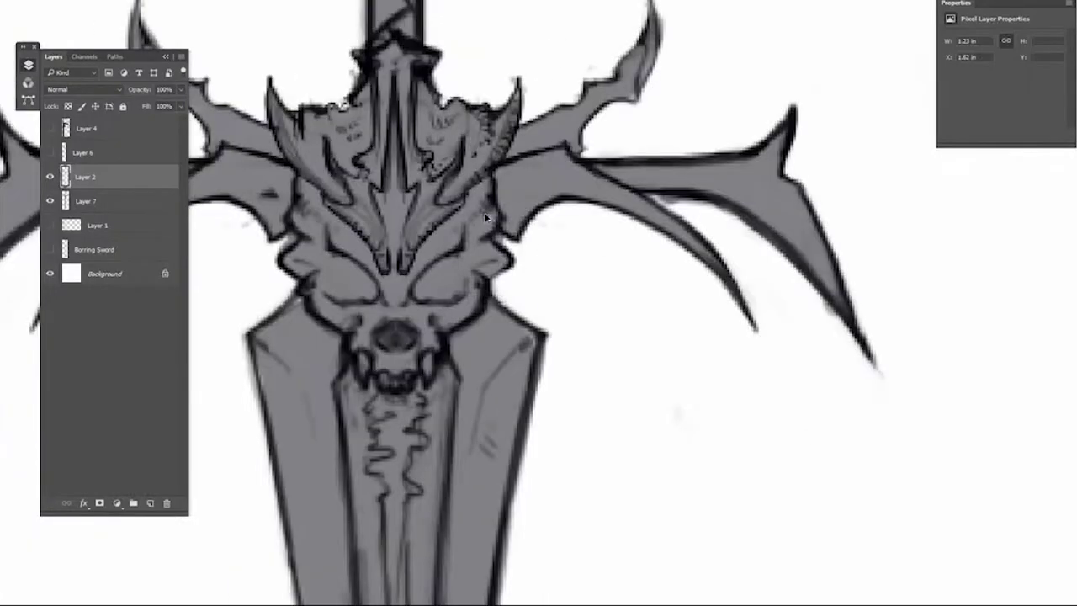
{"action": "mouse_move", "coordinate": [523, 240]}
{"action": "left_mouse_down"}
{"action": "mouse_move", "coordinate": [578, 310]}
{"action": "mouse_move", "coordinate": [505, 269]}
{"action": "left_mouse_up"}
{"action": "left_click_drag", "start_coordinate": [459, 173], "coordinate": [489, 232]}
{"action": "left_click_drag", "start_coordinate": [405, 139], "coordinate": [471, 293]}
{"action": "left_click_drag", "start_coordinate": [445, 224], "coordinate": [676, 245]}
{"action": "left_click_drag", "start_coordinate": [661, 162], "coordinate": [723, 324]}
Lasso the new downward-curving horn and place a horizontally flipped copy on the skull's opposite side.
{"action": "key", "text": "l"}
{"action": "mouse_move", "coordinate": [660, 226]}
{"action": "left_mouse_down"}
{"action": "mouse_move", "coordinate": [720, 299]}
{"action": "mouse_move", "coordinate": [678, 280]}
{"action": "mouse_move", "coordinate": [639, 227]}
{"action": "left_mouse_up"}
{"action": "key", "text": "ctrl+alt+t"}
{"action": "left_click_drag", "start_coordinate": [702, 244], "coordinate": [442, 234]}
{"action": "right_click", "coordinate": [439, 232]}
{"action": "left_click", "coordinate": [524, 433]}
{"action": "key", "text": "Return"}
{"action": "key", "text": "ctrl+d"}
{"action": "key", "text": "b"}
{"action": "key", "text": "ctrl+0"}
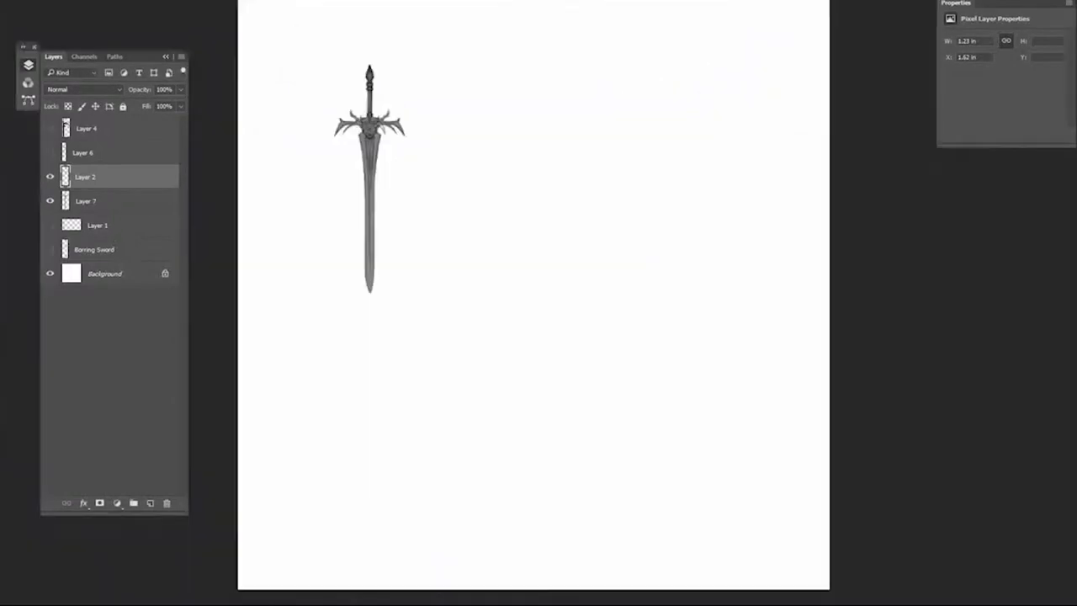
Refine the quick mask along the sword's guard, horns and handle, and add a grey gradient on a new layer inside the resulting selection.
{"action": "scroll", "coordinate": [349, 114], "scroll_direction": "up", "scroll_amount": 4}
{"action": "key", "text": "alt+["}
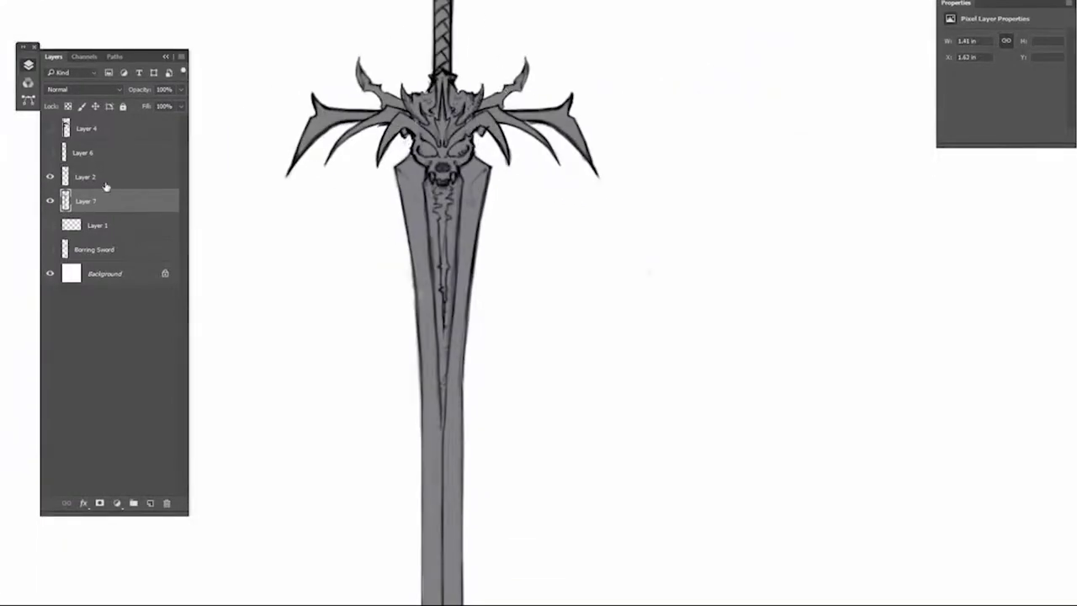
{"action": "scroll", "coordinate": [461, 145], "scroll_direction": "up", "scroll_amount": 6}
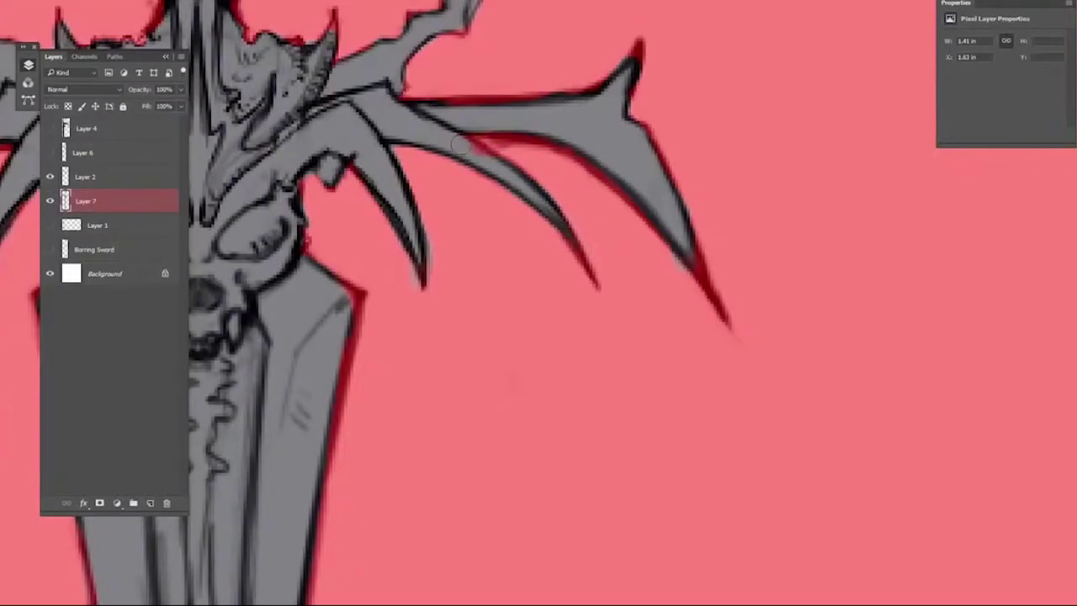
{"action": "scroll", "coordinate": [425, 282], "scroll_direction": "down", "scroll_amount": 3}
{"action": "scroll", "coordinate": [340, 181], "scroll_direction": "up", "scroll_amount": 2}
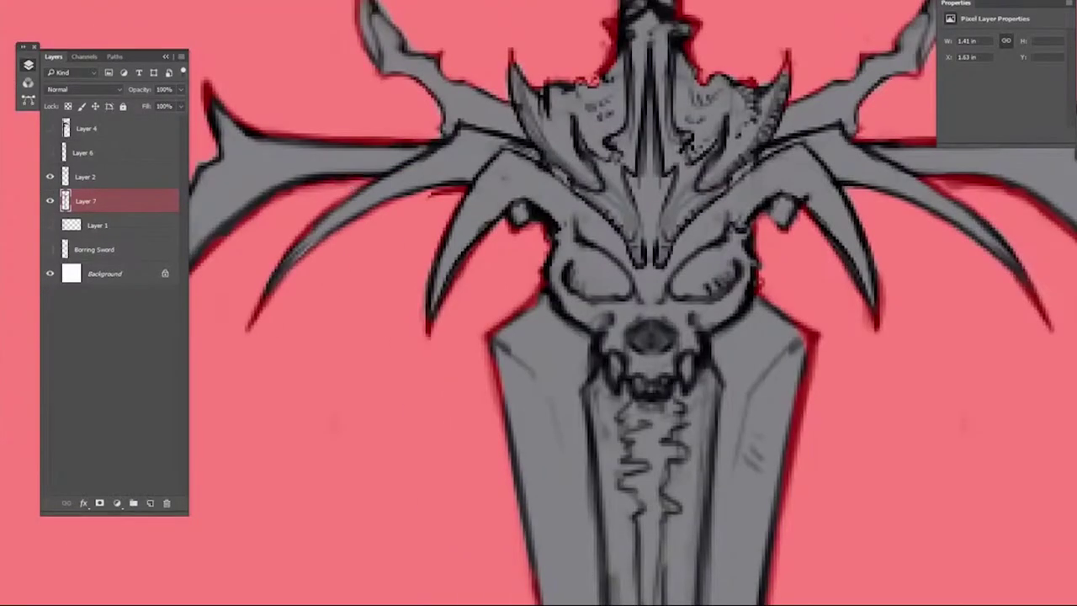
{"action": "left_click_drag", "start_coordinate": [621, 39], "coordinate": [431, 198]}
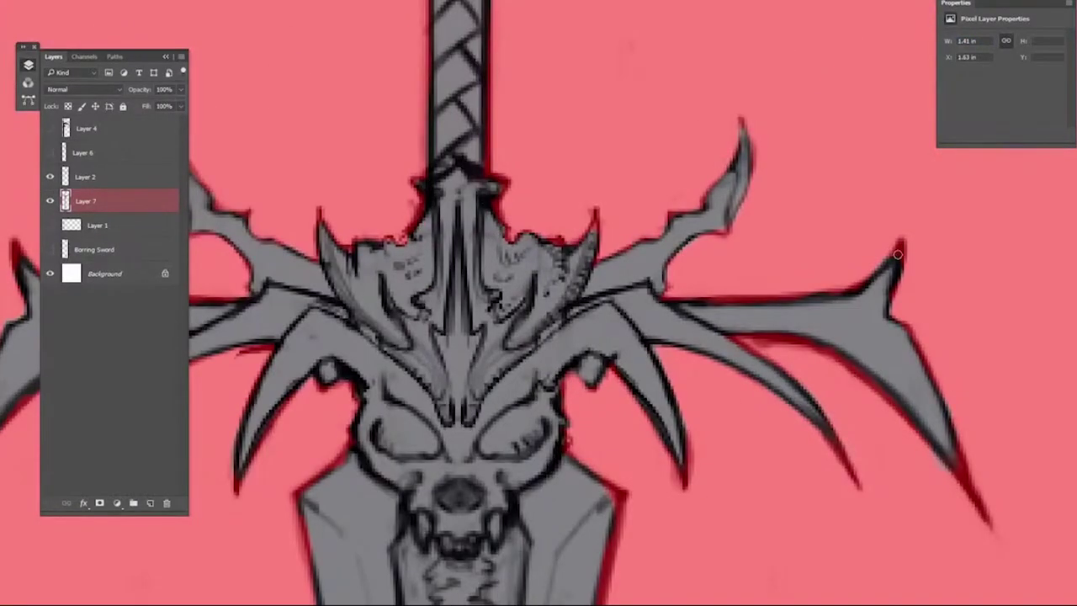
{"action": "scroll", "coordinate": [732, 387], "scroll_direction": "down", "scroll_amount": 3}
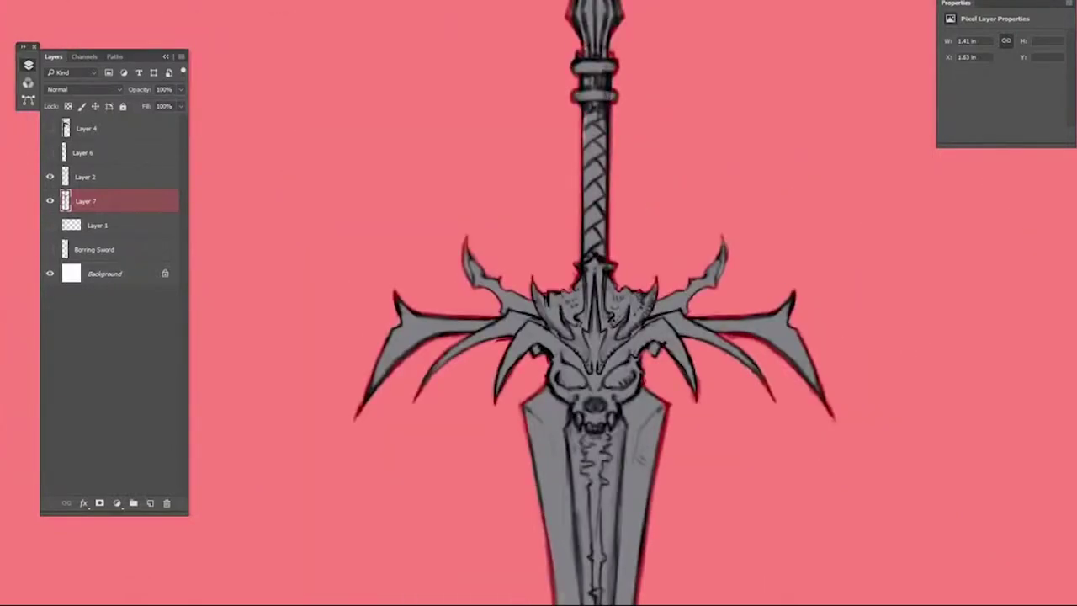
{"action": "left_click_drag", "start_coordinate": [570, 10], "coordinate": [554, 112]}
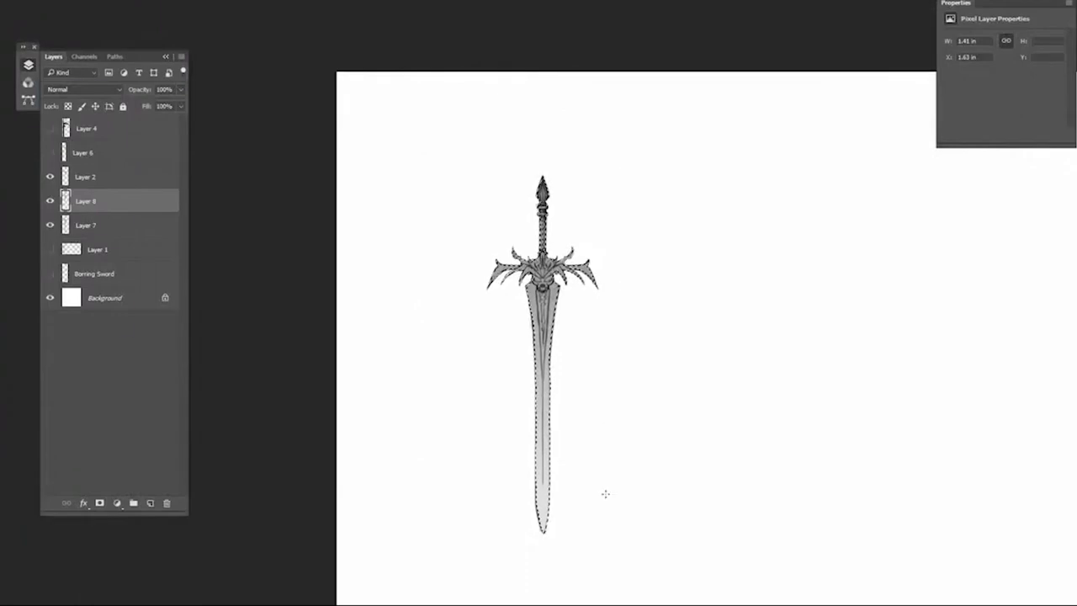
Block in colours beneath the lines: mauve blade, green guard arms, blue upper horns, cream skull, dark crest and light beige grip.
{"action": "left_click", "coordinate": [64, 228]}
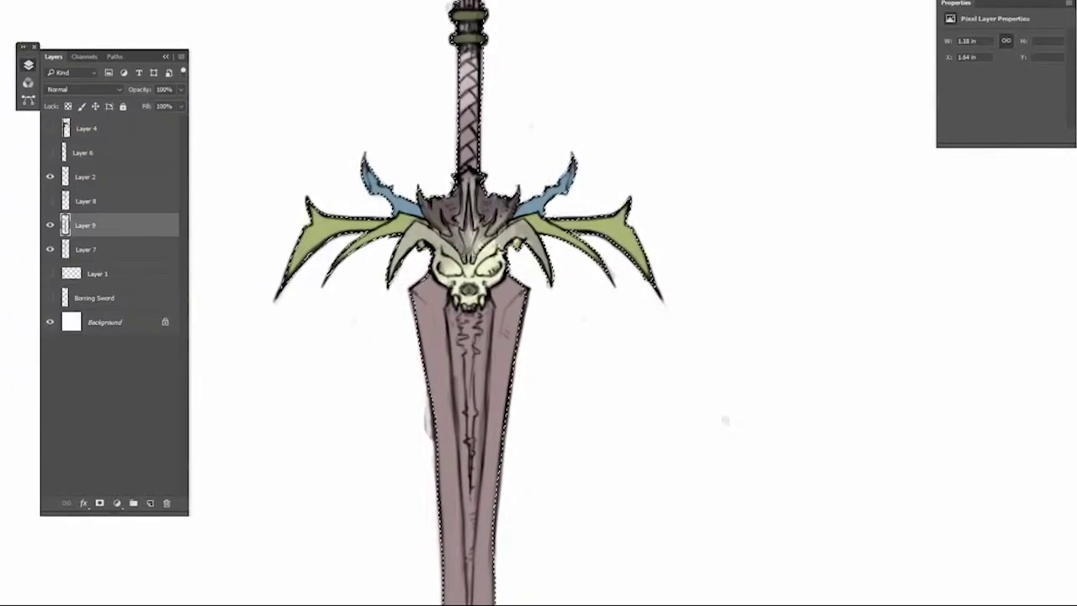
{"action": "left_click", "coordinate": [51, 250]}
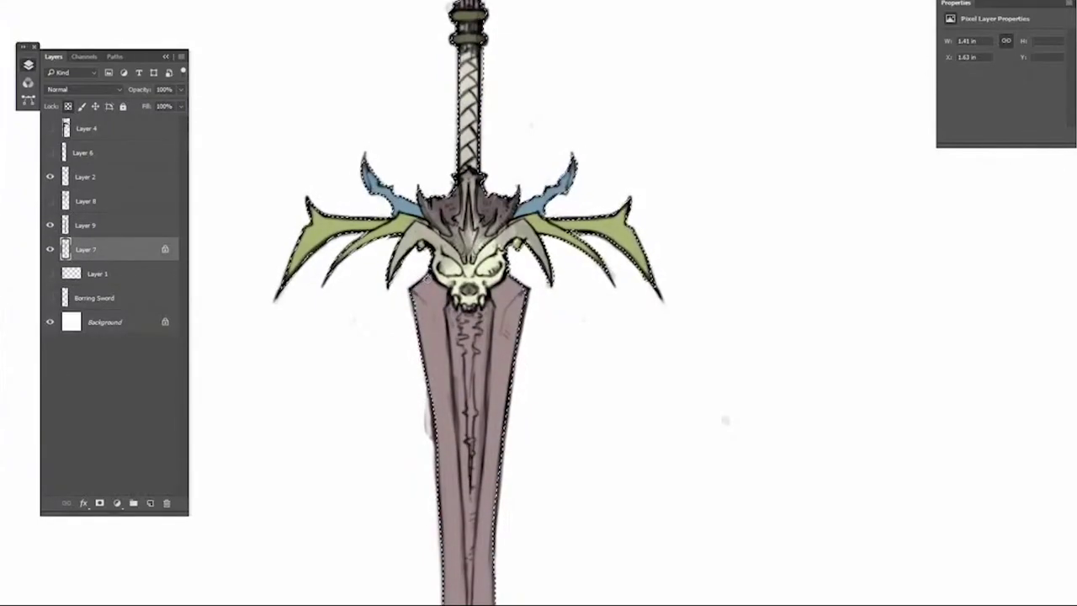
On Layer 9, paint the skull's right eye socket dark and shade the right downward-curving horn.
{"action": "scroll", "coordinate": [470, 288], "scroll_direction": "up", "scroll_amount": 5}
{"action": "key", "text": "alt+bracketright"}
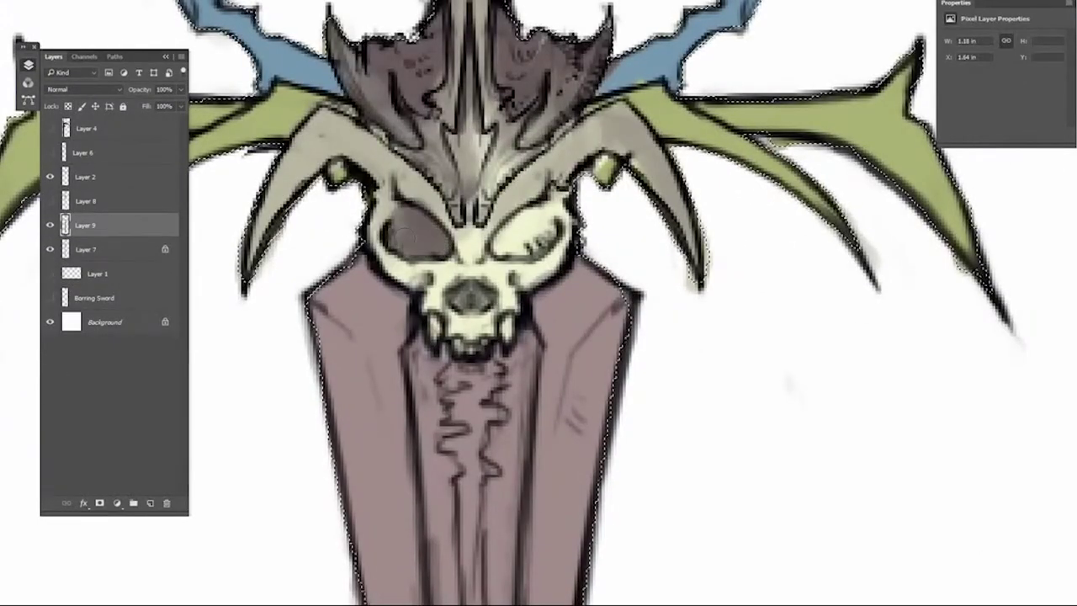
{"action": "left_click_drag", "start_coordinate": [503, 229], "coordinate": [549, 240]}
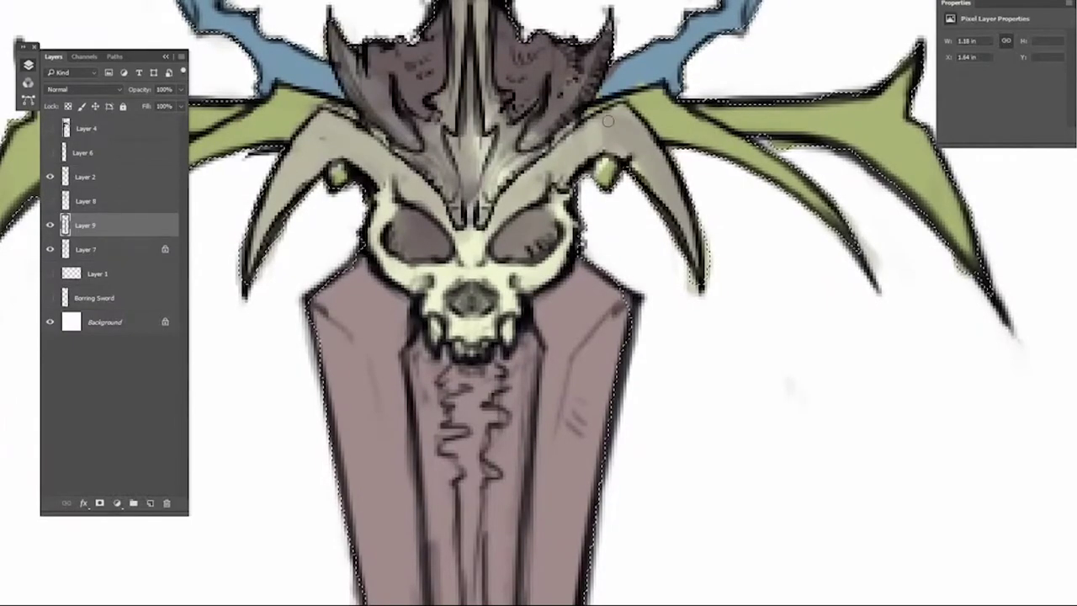
{"action": "left_click_drag", "start_coordinate": [608, 121], "coordinate": [629, 142]}
{"action": "scroll", "coordinate": [614, 151], "scroll_direction": "down", "scroll_amount": 3}
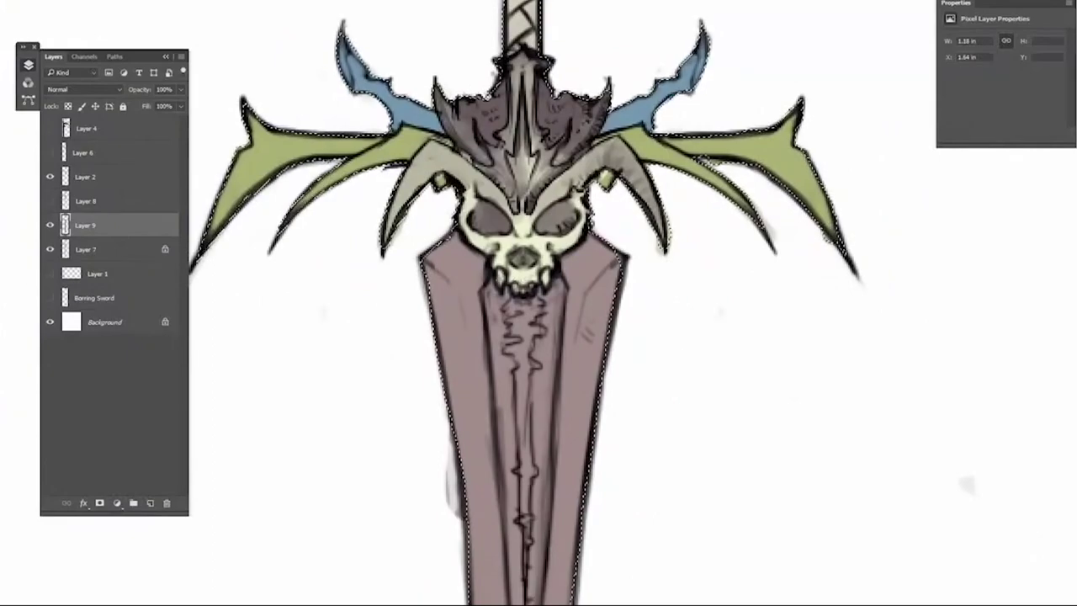
Recolour the crest dark red, add brown bands to the curved horns and repaint the guard arms olive-gold.
{"action": "left_click_drag", "start_coordinate": [599, 103], "coordinate": [576, 148]}
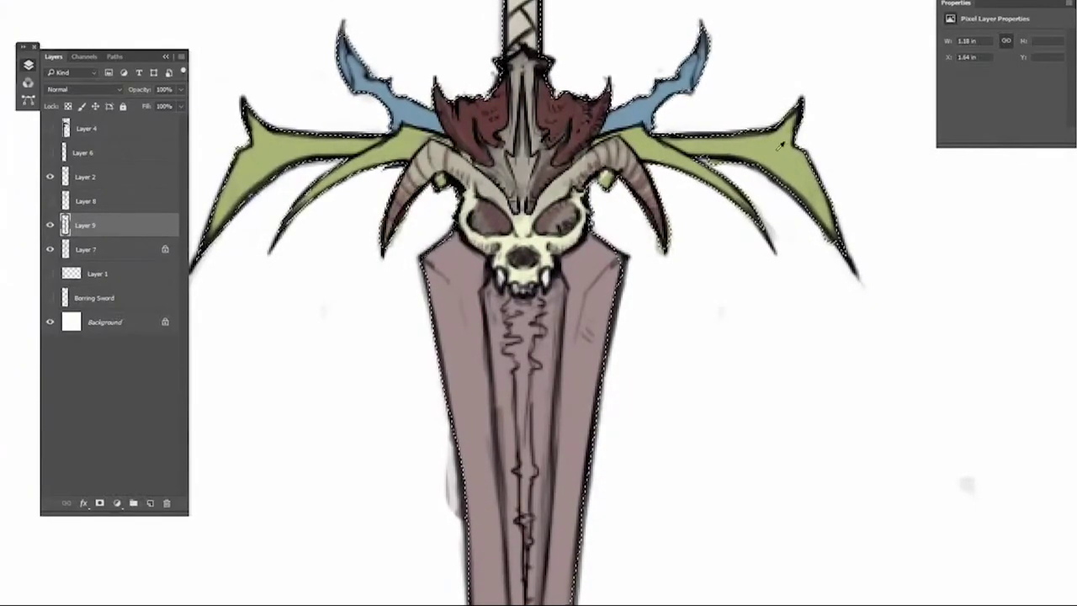
{"action": "key", "text": "Return"}
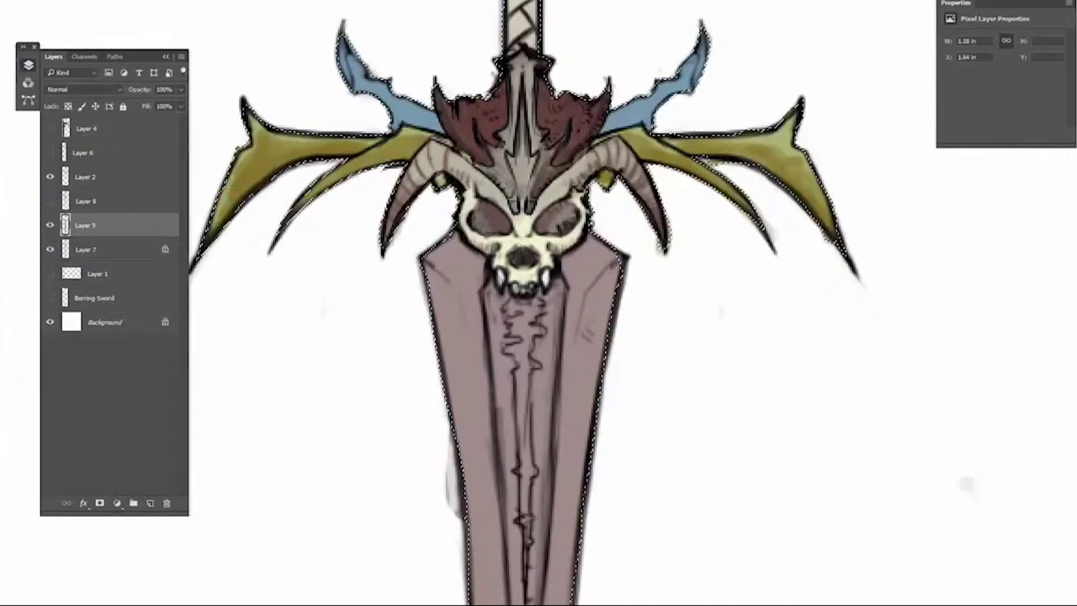
{"action": "scroll", "coordinate": [429, 413], "scroll_direction": "down", "scroll_amount": 2}
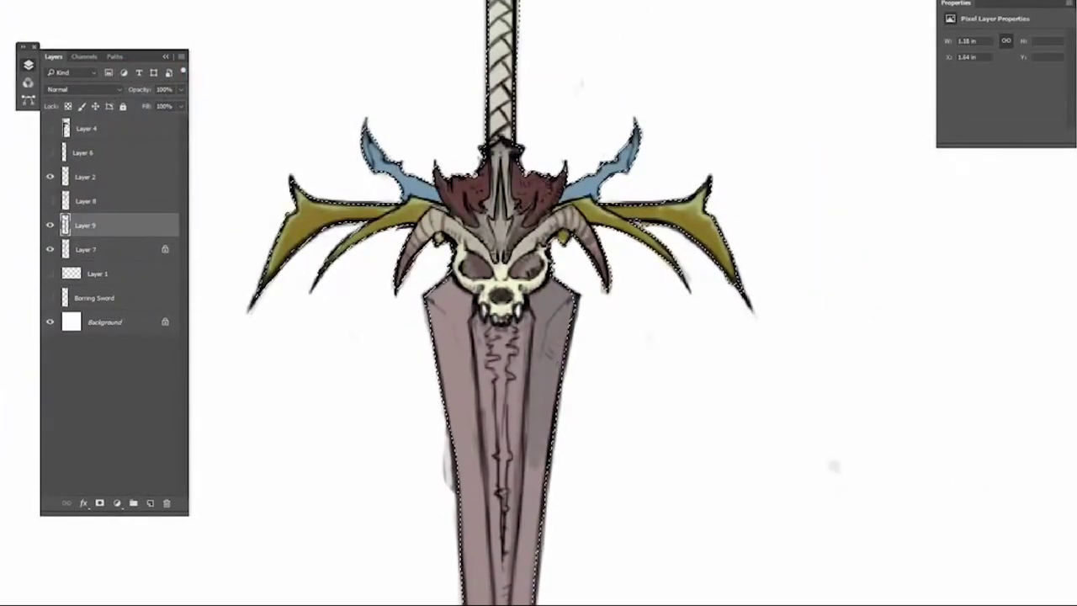
Repaint the blade's outer facets grey and fill the jagged central groove with bright red.
{"action": "left_click_drag", "start_coordinate": [833, 465], "coordinate": [871, 196]}
{"action": "scroll", "coordinate": [500, 169], "scroll_direction": "down", "scroll_amount": 3}
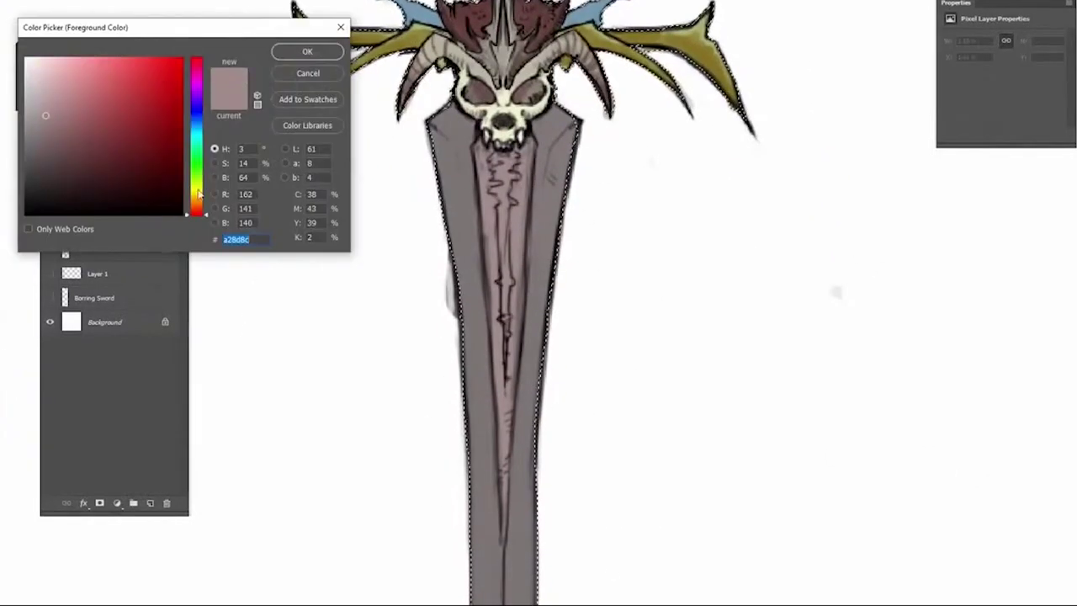
{"action": "key", "text": "Return"}
{"action": "left_click_drag", "start_coordinate": [503, 162], "coordinate": [504, 353]}
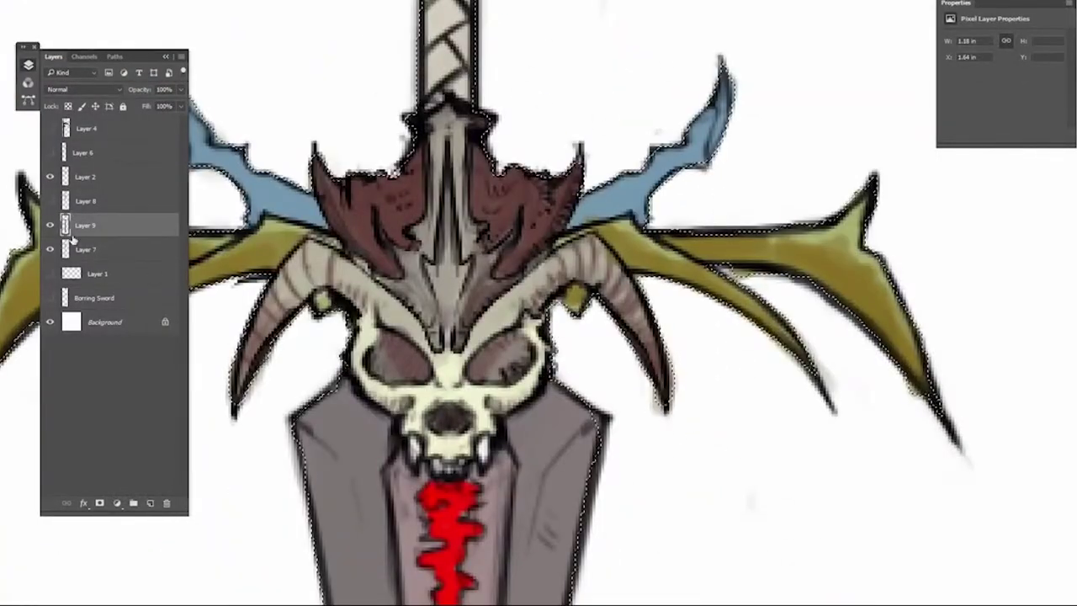
Merge the colour layer down into Layer 7 and set the saturation adjustment of the Layer 8 shading to -60.
{"action": "key", "text": "ctrl+d"}
{"action": "key", "text": "ctrl+e"}
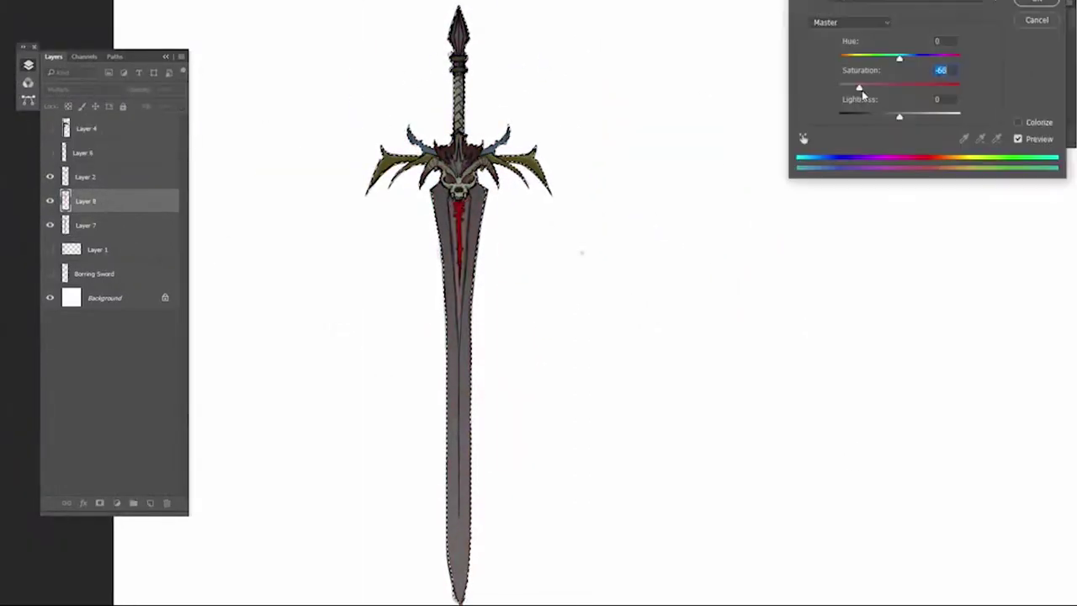
{"action": "left_click", "coordinate": [1036, 2]}
Try Color Burn on Layer 8, settle on Multiply and add a black layer mask to it.
{"action": "key", "text": "shift+plus"}
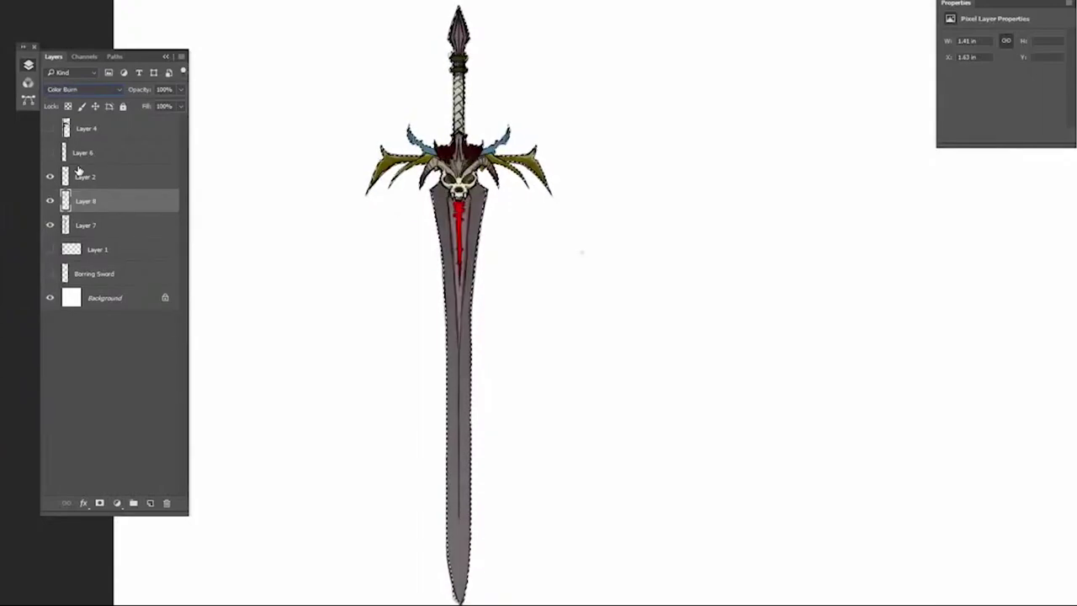
{"action": "left_click_drag", "start_coordinate": [50, 177], "coordinate": [50, 224]}
{"action": "left_click", "coordinate": [99, 502]}
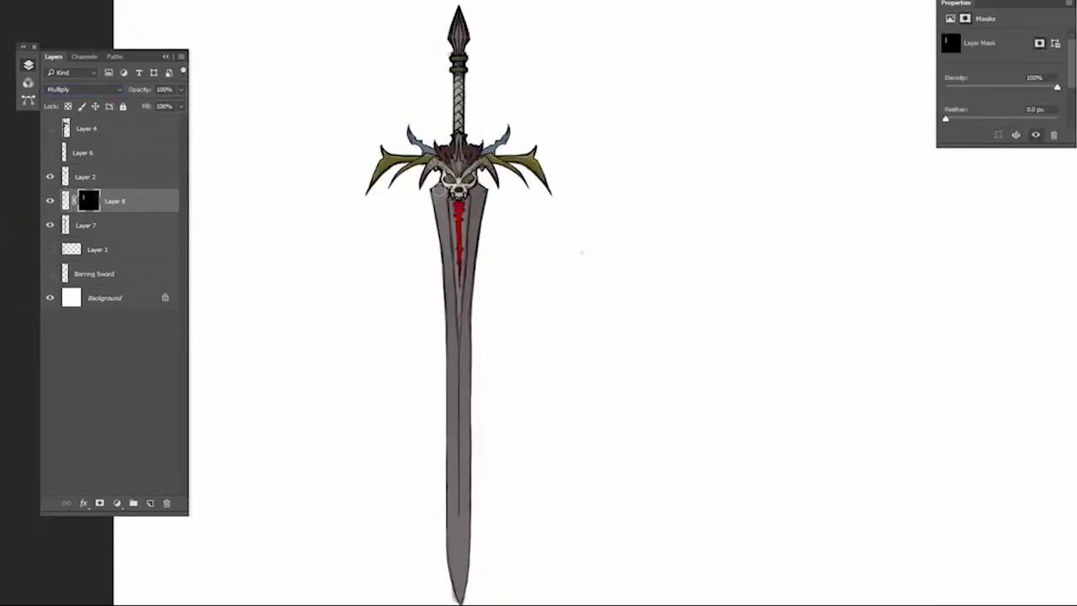
Fill Layer 8 with a gradient from blue at the hilt to white toward the tip and reveal it through the mask as shadow.
{"action": "key", "text": "ctrl+plus"}
{"action": "key", "text": "ctrl+l"}
{"action": "key", "text": "Return"}
{"action": "key", "text": "ctrl+minus"}
{"action": "key", "text": "ctrl+minus"}
{"action": "key", "text": "Return"}
{"action": "key", "text": "ctrl+BackSpace"}
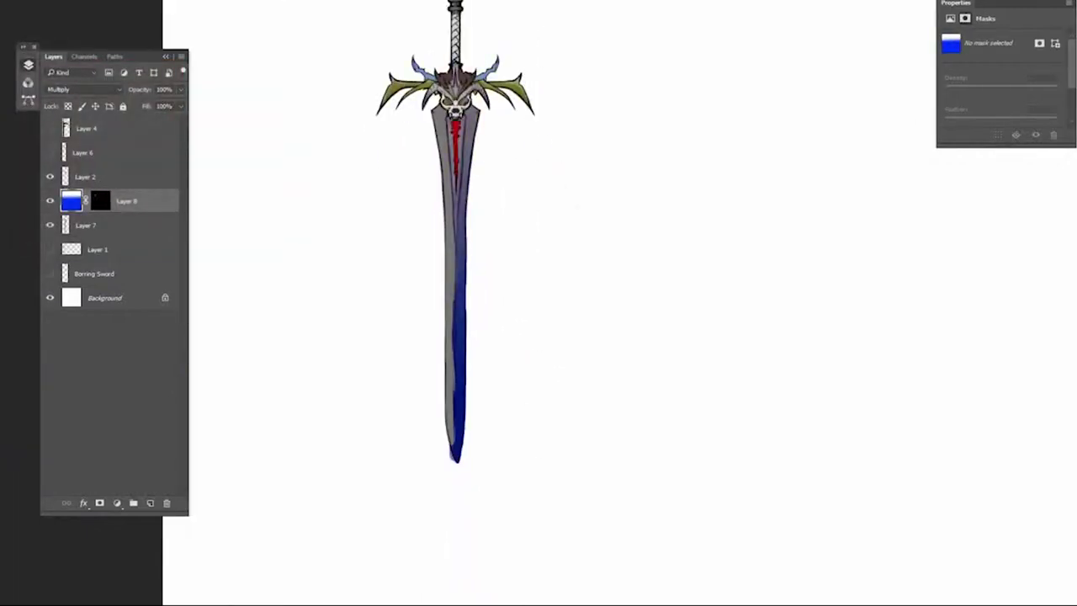
{"action": "key", "text": "ctrl+plus"}
{"action": "key", "text": "ctrl+plus"}
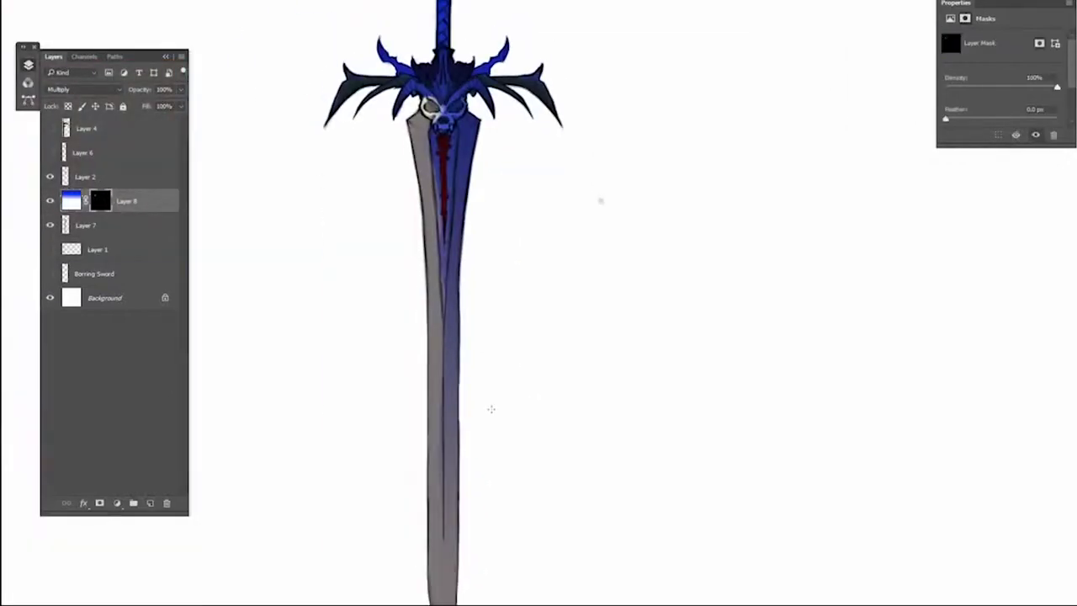
Within the sword selection, mask the blue shadow off the handle's left side, the left upper horn, left crest and curved horns.
{"action": "scroll", "coordinate": [601, 200], "scroll_direction": "up", "scroll_amount": 3}
{"action": "key", "text": "ctrl+plus"}
{"action": "key", "text": "ctrl+h"}
{"action": "key", "text": "alt+BackSpace"}
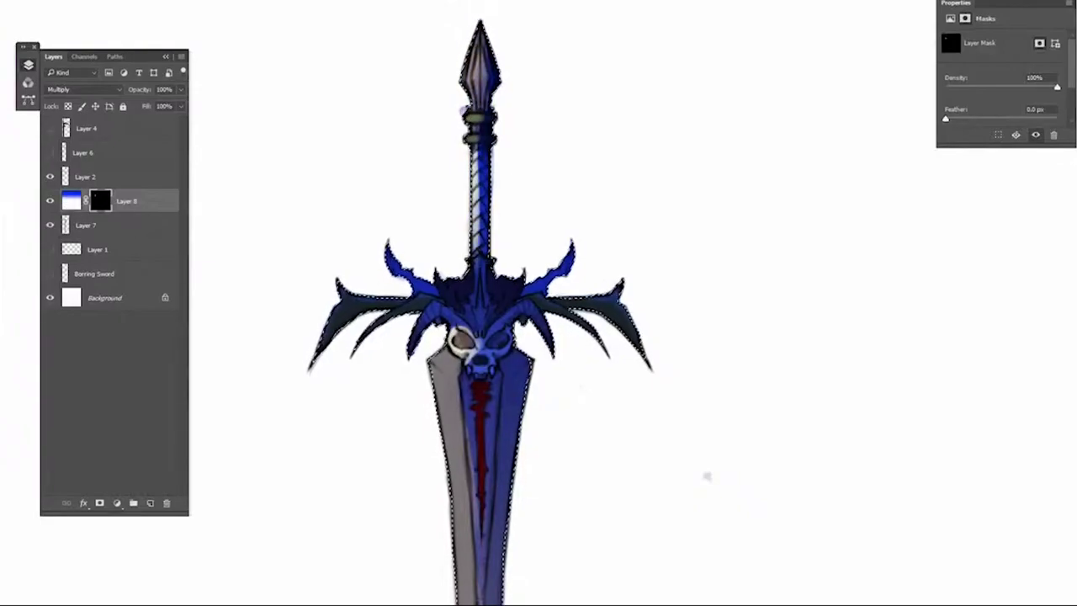
{"action": "key", "text": "ctrl+plus"}
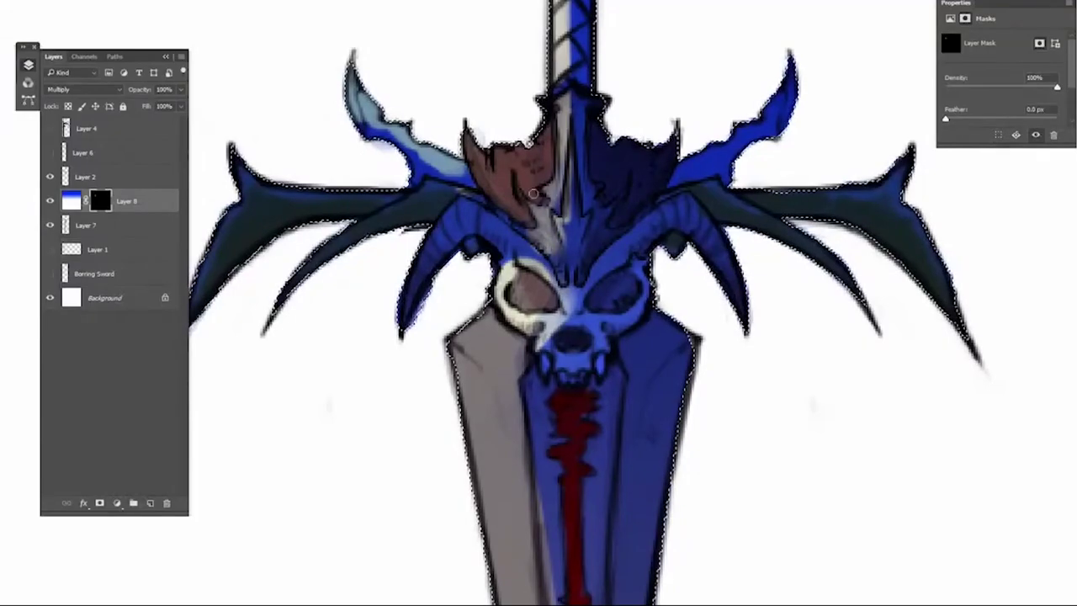
{"action": "scroll", "coordinate": [556, 212], "scroll_direction": "down", "scroll_amount": 1}
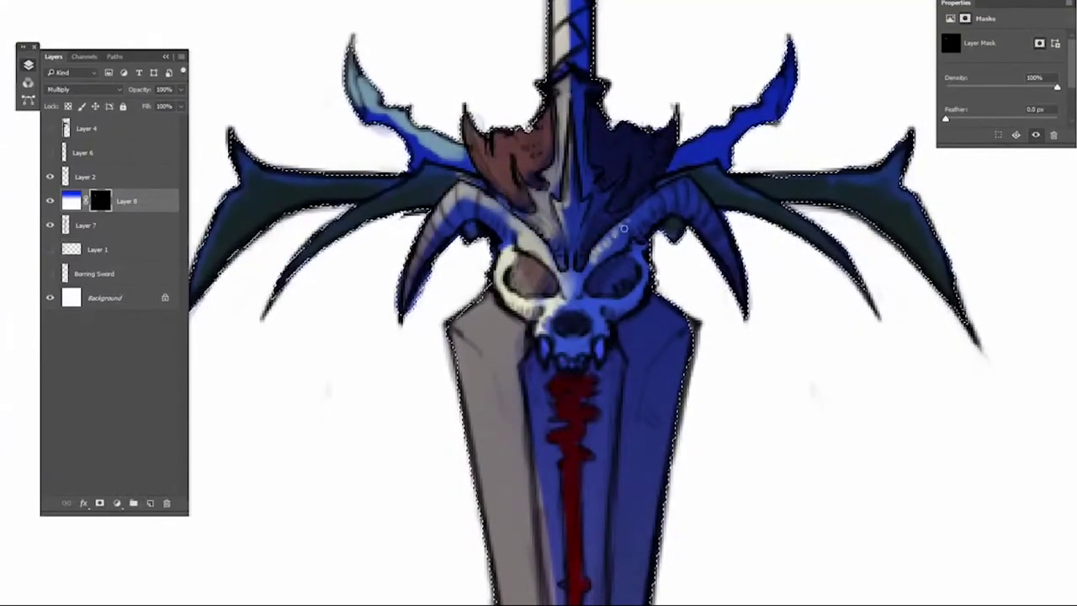
{"action": "left_click_drag", "start_coordinate": [640, 211], "coordinate": [690, 197]}
Edit the Layer 8 mask on the blade to shade the left facet, highlight the right ridge and clear the shadow from the red groove.
{"action": "left_click_drag", "start_coordinate": [488, 354], "coordinate": [522, 421]}
{"action": "left_click_drag", "start_coordinate": [529, 476], "coordinate": [539, 244]}
{"action": "mouse_move", "coordinate": [526, 152]}
{"action": "left_mouse_down"}
{"action": "mouse_move", "coordinate": [541, 224]}
{"action": "mouse_move", "coordinate": [533, 445]}
{"action": "left_mouse_up"}
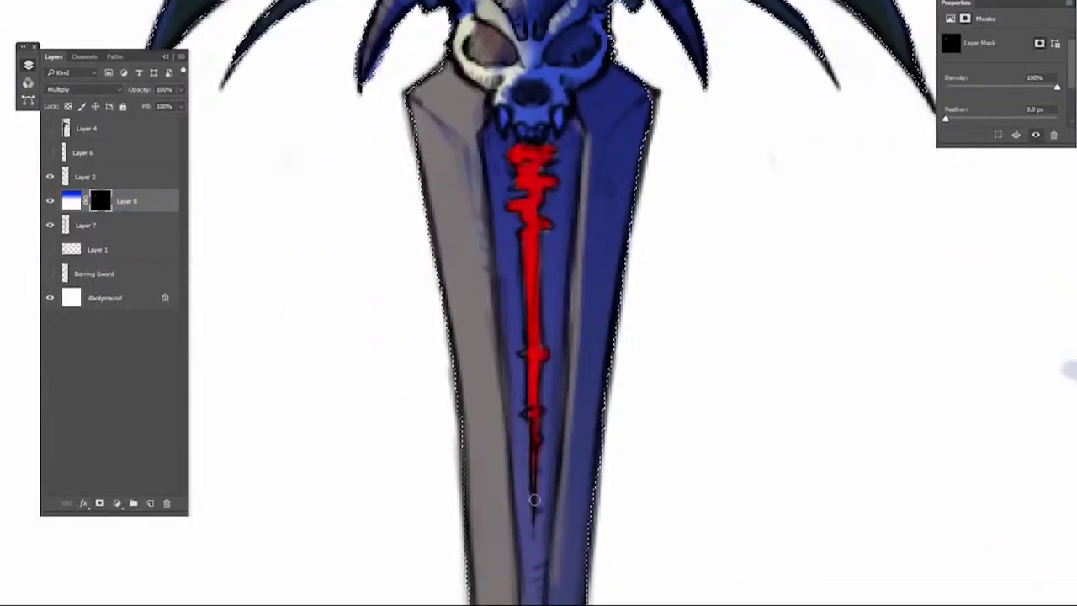
{"action": "left_click_drag", "start_coordinate": [533, 277], "coordinate": [538, 454]}
Mask out the blue shadow to leave highlights on the right upper horn, the crest's edge and the guard arms.
{"action": "left_click_drag", "start_coordinate": [640, 101], "coordinate": [664, 154]}
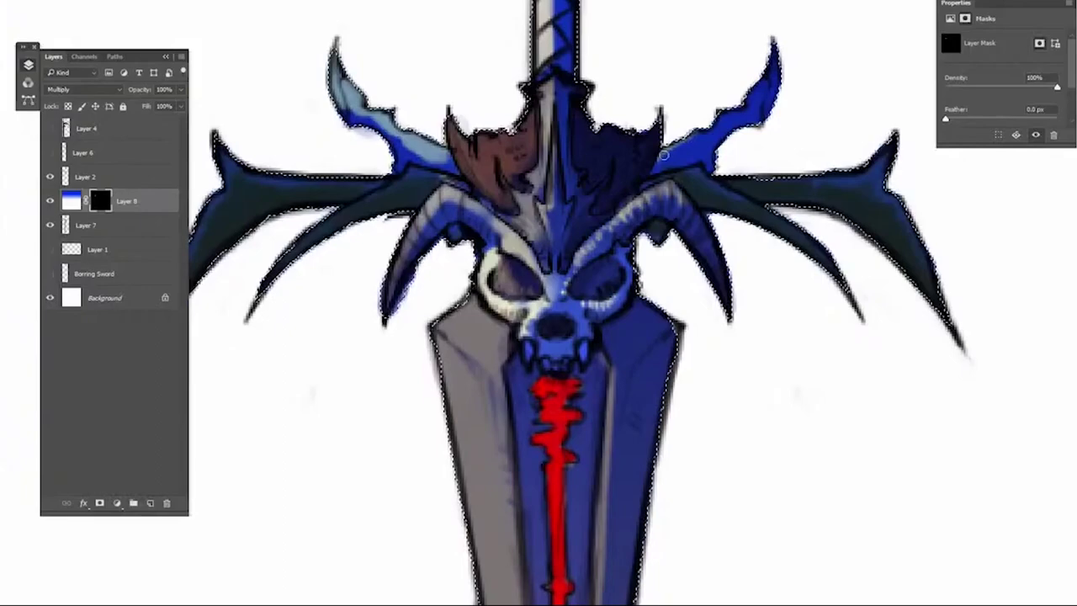
{"action": "mouse_move", "coordinate": [512, 131]}
{"action": "left_mouse_down"}
{"action": "mouse_move", "coordinate": [589, 195]}
{"action": "mouse_move", "coordinate": [566, 167]}
{"action": "left_mouse_up"}
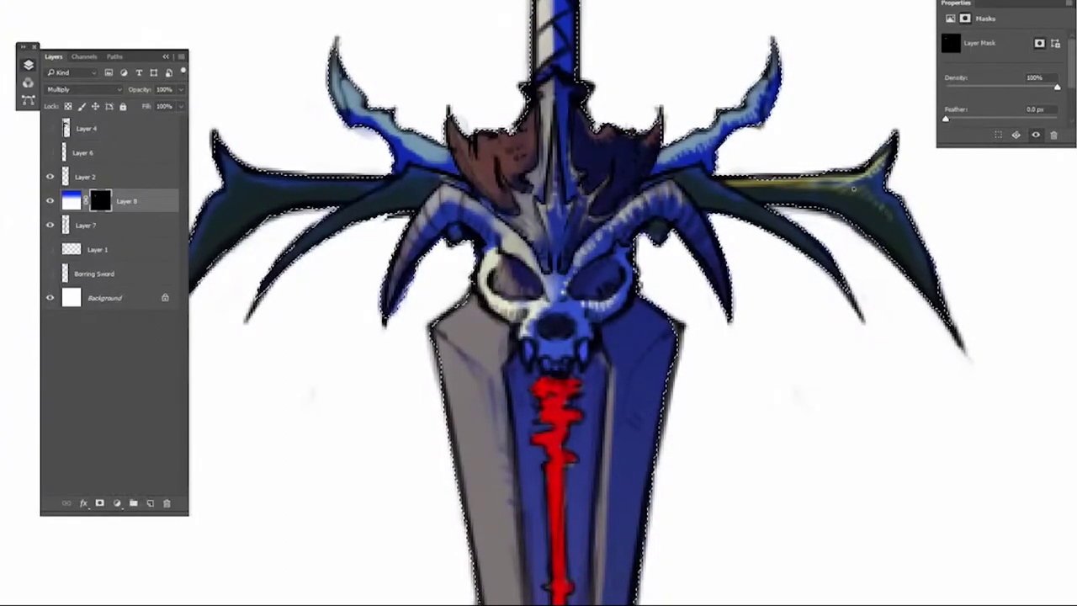
{"action": "mouse_move", "coordinate": [833, 283]}
{"action": "left_mouse_down"}
{"action": "mouse_move", "coordinate": [709, 259]}
{"action": "mouse_move", "coordinate": [703, 154]}
{"action": "mouse_move", "coordinate": [727, 201]}
{"action": "mouse_move", "coordinate": [734, 142]}
{"action": "left_mouse_up"}
{"action": "scroll", "coordinate": [821, 154], "scroll_direction": "down", "scroll_amount": 5}
{"action": "scroll", "coordinate": [821, 154], "scroll_direction": "up", "scroll_amount": 5}
{"action": "scroll", "coordinate": [810, 230], "scroll_direction": "up", "scroll_amount": 3}
{"action": "scroll", "coordinate": [867, 449], "scroll_direction": "up", "scroll_amount": 2}
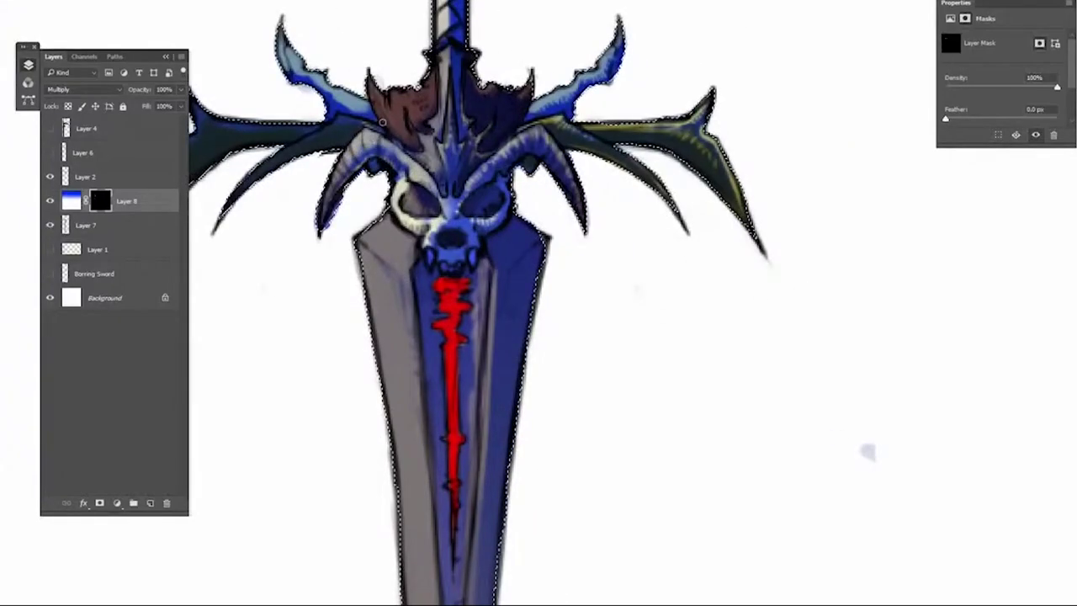
{"action": "left_click_drag", "start_coordinate": [868, 452], "coordinate": [980, 480]}
{"action": "scroll", "coordinate": [980, 479], "scroll_direction": "down", "scroll_amount": 4}
Fill a new layer above Layer 8 with a red gradient strongest at the sword's tip and hide it with a black mask.
{"action": "key", "text": "ctrl+shift+n"}
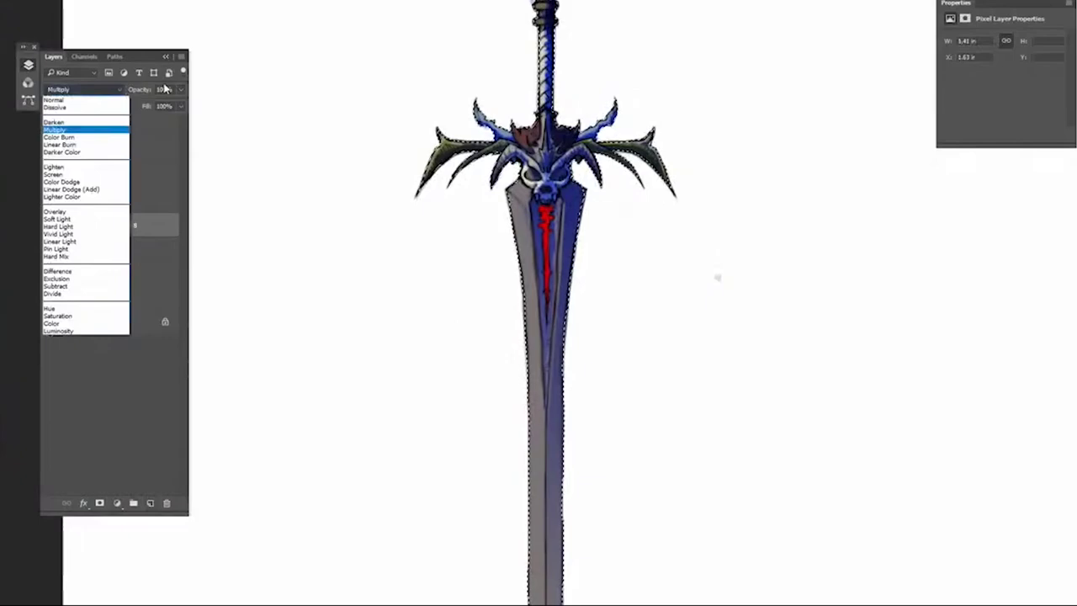
{"action": "scroll", "coordinate": [733, 368], "scroll_direction": "up", "scroll_amount": 2}
{"action": "scroll", "coordinate": [755, 385], "scroll_direction": "down", "scroll_amount": 2}
{"action": "key", "text": "alt+]"}
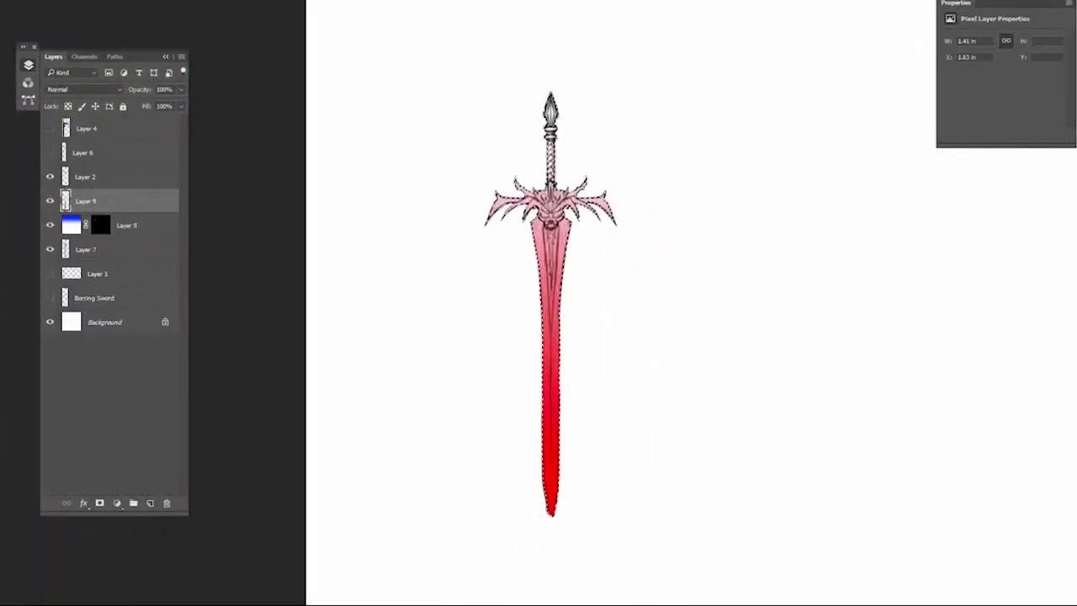
{"action": "scroll", "coordinate": [661, 440], "scroll_direction": "up", "scroll_amount": 2}
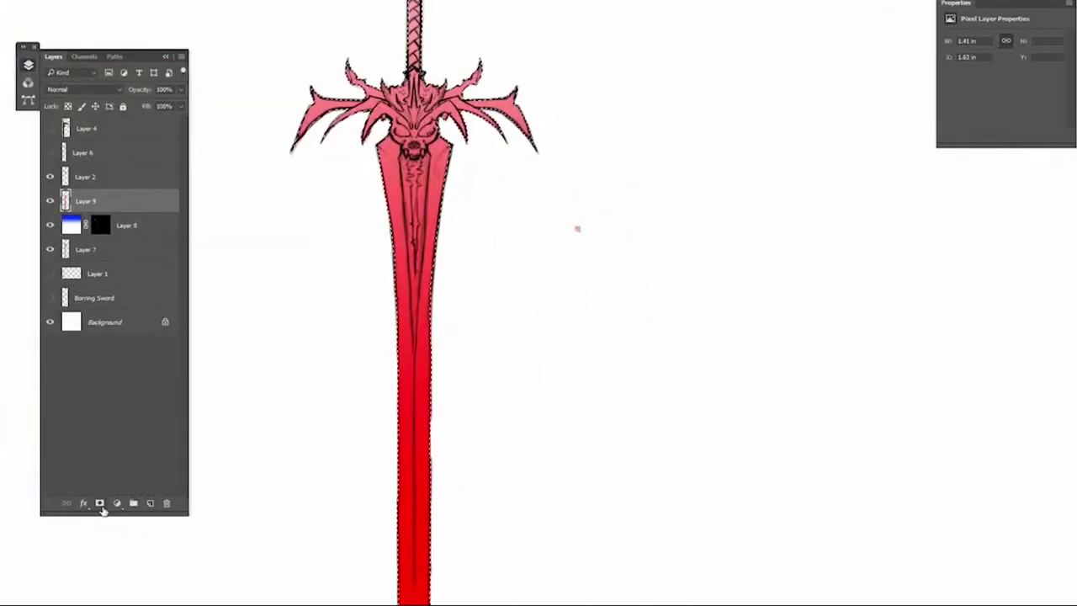
{"action": "left_click", "coordinate": [100, 504]}
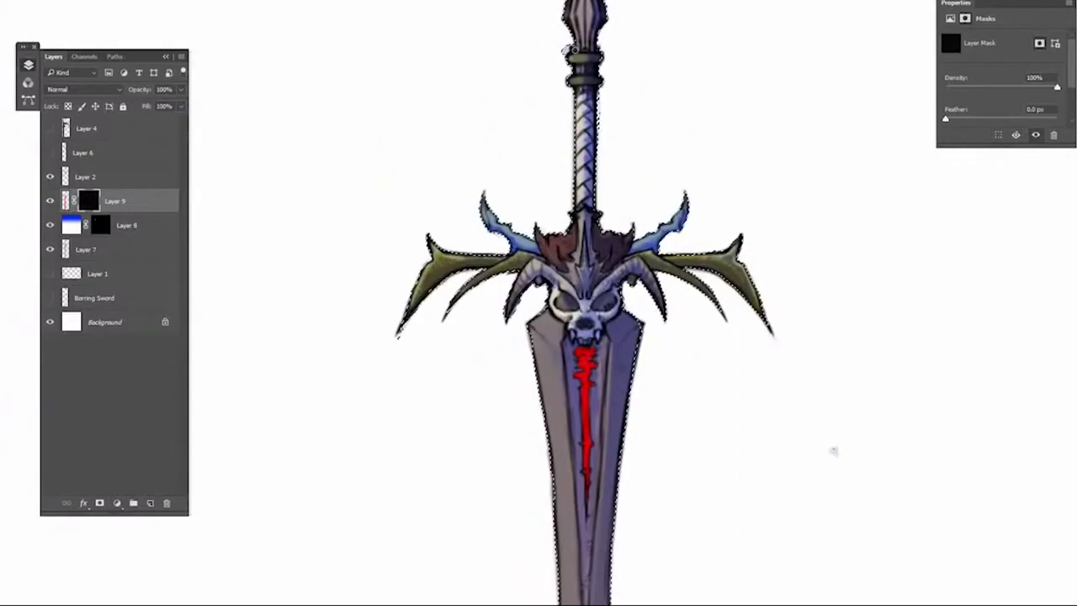
Reveal red light on the left crest and horns through the Layer 9 mask and set the layer's blend mode to Soft Light.
{"action": "left_click_drag", "start_coordinate": [820, 600], "coordinate": [993, 457]}
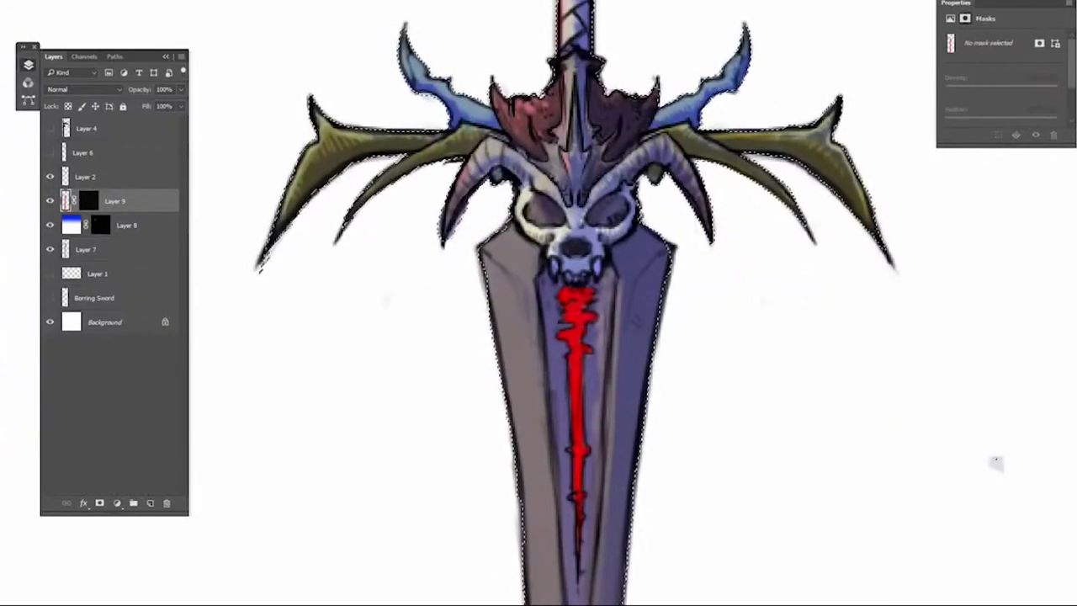
{"action": "key", "text": "shift+plus"}
{"action": "key", "text": "shift+plus"}
{"action": "key", "text": "shift+plus"}
{"action": "key", "text": "shift+plus"}
{"action": "key", "text": "shift+plus"}
{"action": "key", "text": "shift+plus"}
{"action": "key", "text": "shift+plus"}
{"action": "key", "text": "shift+plus"}
{"action": "key", "text": "shift+plus"}
{"action": "key", "text": "shift+plus"}
{"action": "key", "text": "shift+plus"}
{"action": "key", "text": "shift+plus"}
{"action": "key", "text": "shift+plus"}
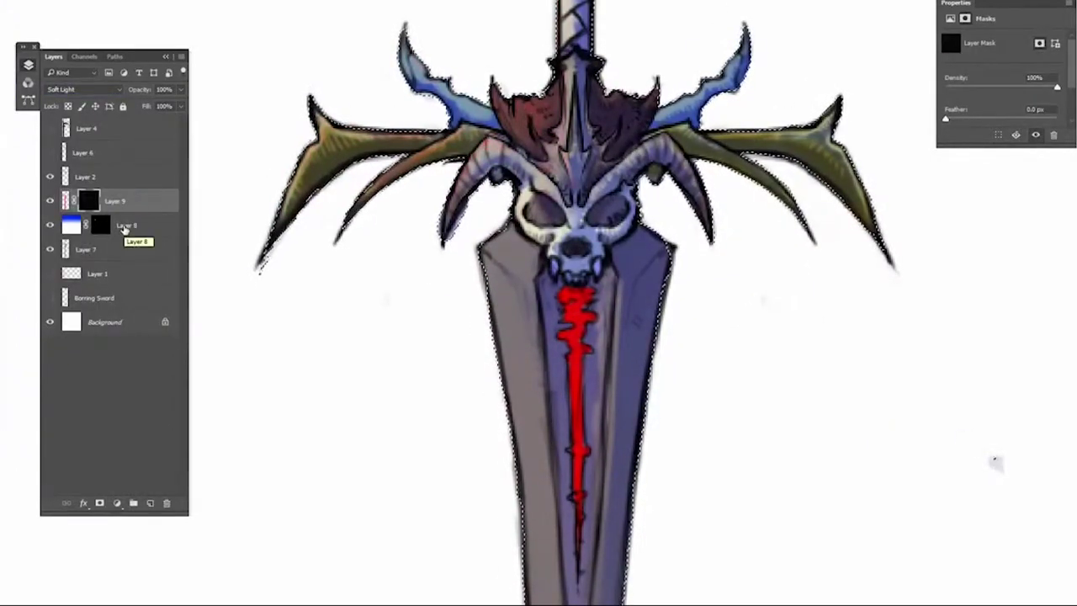
Reveal red light beside the blade's groove, on the skull, horns and guard through the Layer 9 mask, and set the blend mode to Hard Light.
{"action": "left_click_drag", "start_coordinate": [995, 459], "coordinate": [991, 368]}
{"action": "left_click_drag", "start_coordinate": [488, 177], "coordinate": [594, 181]}
{"action": "scroll", "coordinate": [533, 413], "scroll_direction": "down", "scroll_amount": 5}
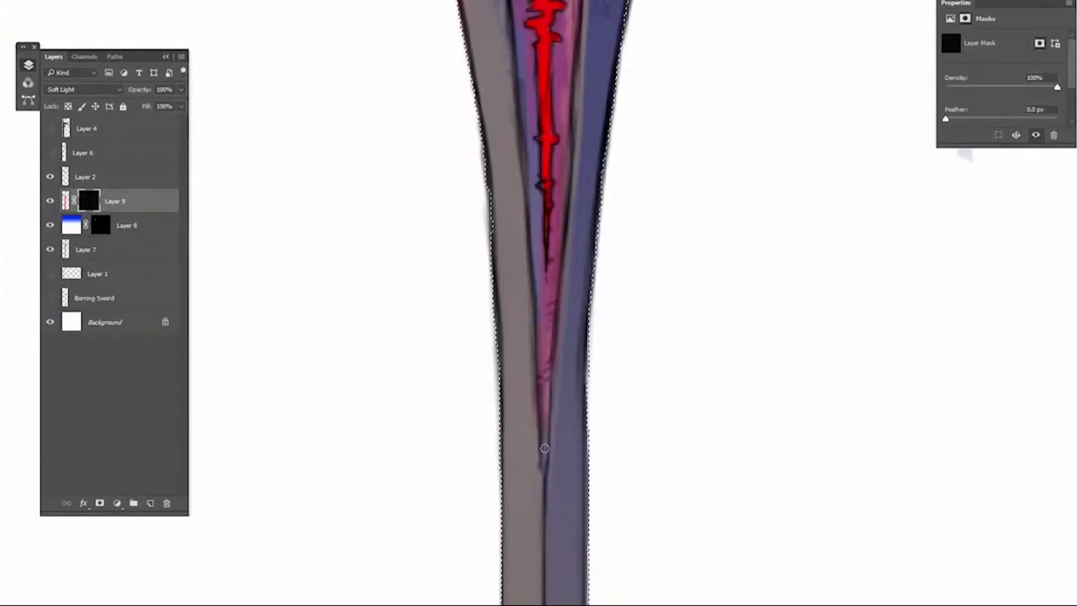
{"action": "scroll", "coordinate": [532, 110], "scroll_direction": "down", "scroll_amount": 3}
{"action": "scroll", "coordinate": [979, 173], "scroll_direction": "up", "scroll_amount": 3}
{"action": "scroll", "coordinate": [670, 372], "scroll_direction": "up", "scroll_amount": 5}
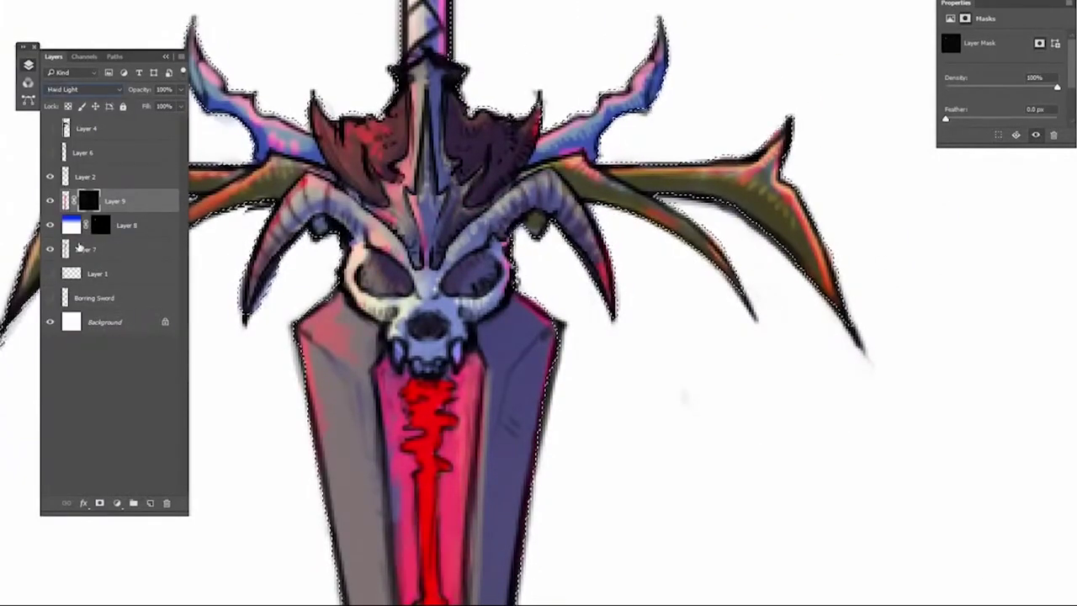
{"action": "scroll", "coordinate": [1015, 487], "scroll_direction": "down", "scroll_amount": 1}
{"action": "scroll", "coordinate": [565, 267], "scroll_direction": "down", "scroll_amount": 3}
Sketch a new mirrored sword hilt with a skull pommel, straight grip and swept, spiked guard arms around a second skull.
{"action": "key", "text": "ctrl+shift+alt+n"}
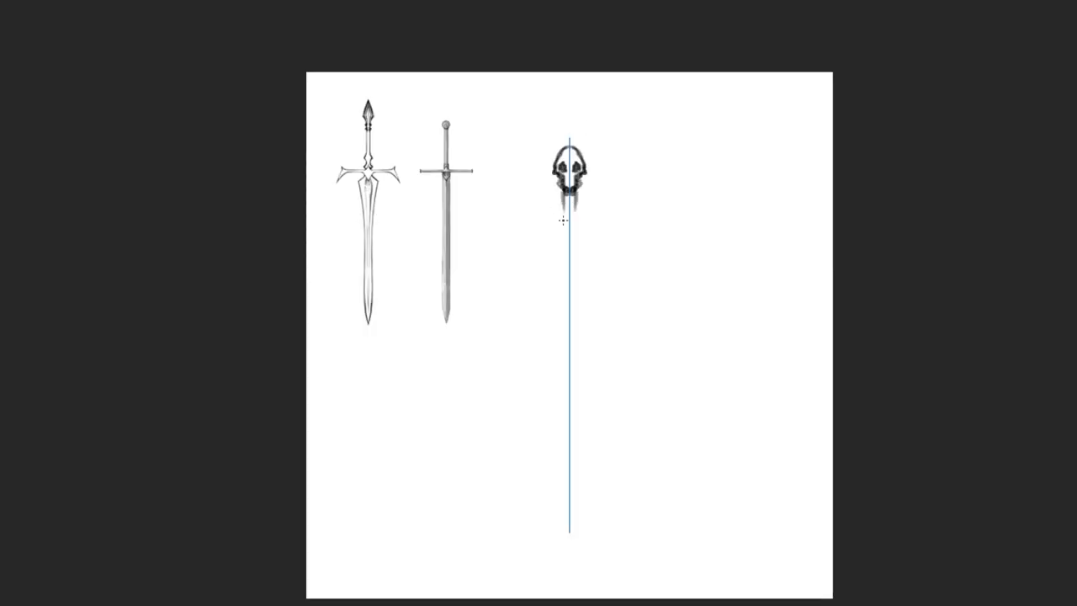
{"action": "left_click_drag", "start_coordinate": [563, 221], "coordinate": [561, 383]}
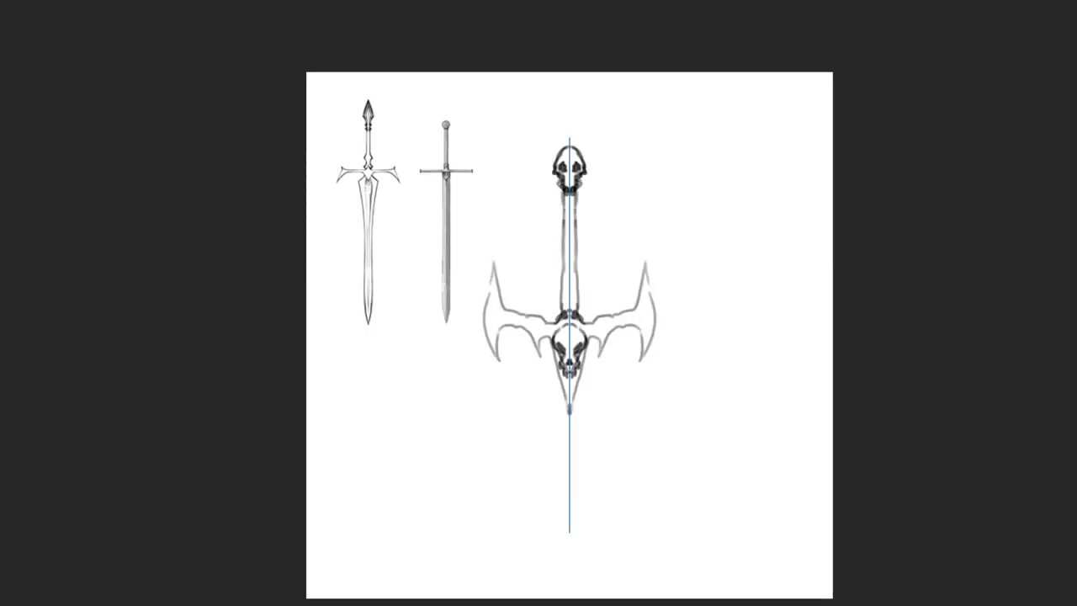
{"action": "left_click_drag", "start_coordinate": [493, 262], "coordinate": [498, 360]}
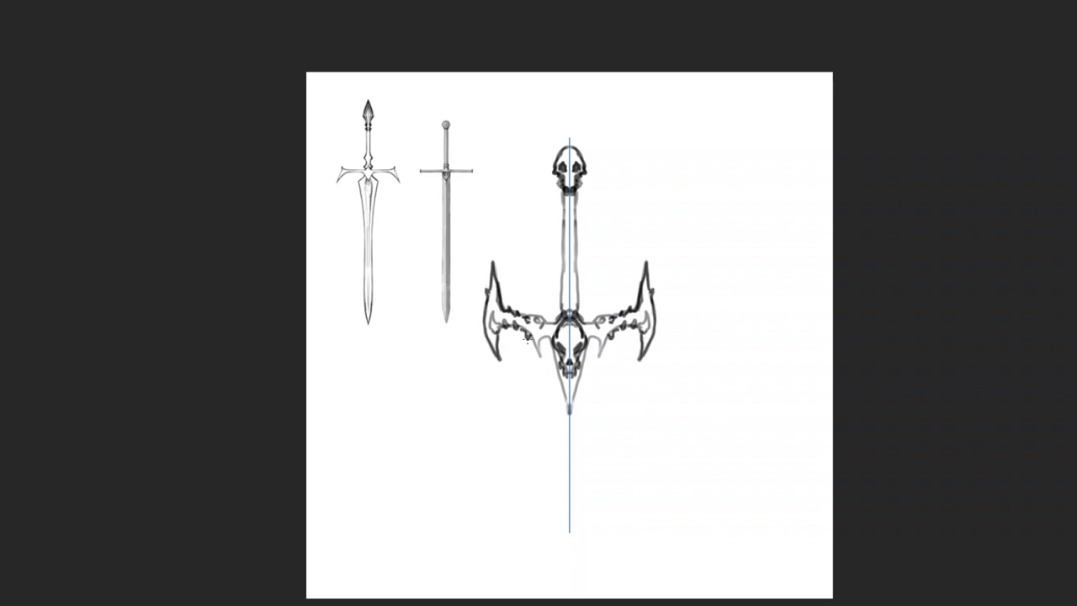
Divide the grip into segments and ink the guard skull with slanted eyes, nose, teeth and cranium shading.
{"action": "scroll", "coordinate": [569, 336], "scroll_direction": "up", "scroll_amount": 5}
{"action": "mouse_move", "coordinate": [560, 220]}
{"action": "left_mouse_down"}
{"action": "mouse_move", "coordinate": [523, 320]}
{"action": "mouse_move", "coordinate": [551, 345]}
{"action": "left_mouse_up"}
{"action": "left_click_drag", "start_coordinate": [518, 270], "coordinate": [547, 391]}
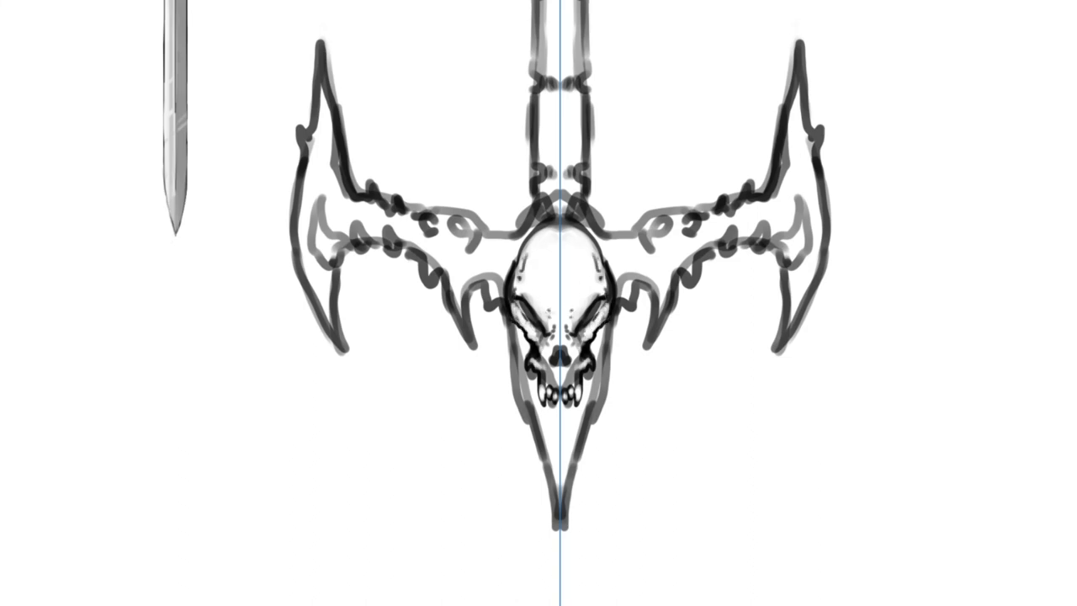
Ink a row of mirrored fangs along the underside of the guard arms, from the skull out to the large outer spikes.
{"action": "mouse_move", "coordinate": [500, 304]}
{"action": "left_mouse_down"}
{"action": "mouse_move", "coordinate": [478, 269]}
{"action": "mouse_move", "coordinate": [460, 264]}
{"action": "mouse_move", "coordinate": [467, 347]}
{"action": "left_mouse_up"}
{"action": "left_click_drag", "start_coordinate": [444, 267], "coordinate": [455, 303]}
{"action": "scroll", "coordinate": [539, 303], "scroll_direction": "up", "scroll_amount": 1}
{"action": "left_click_drag", "start_coordinate": [427, 253], "coordinate": [434, 296]}
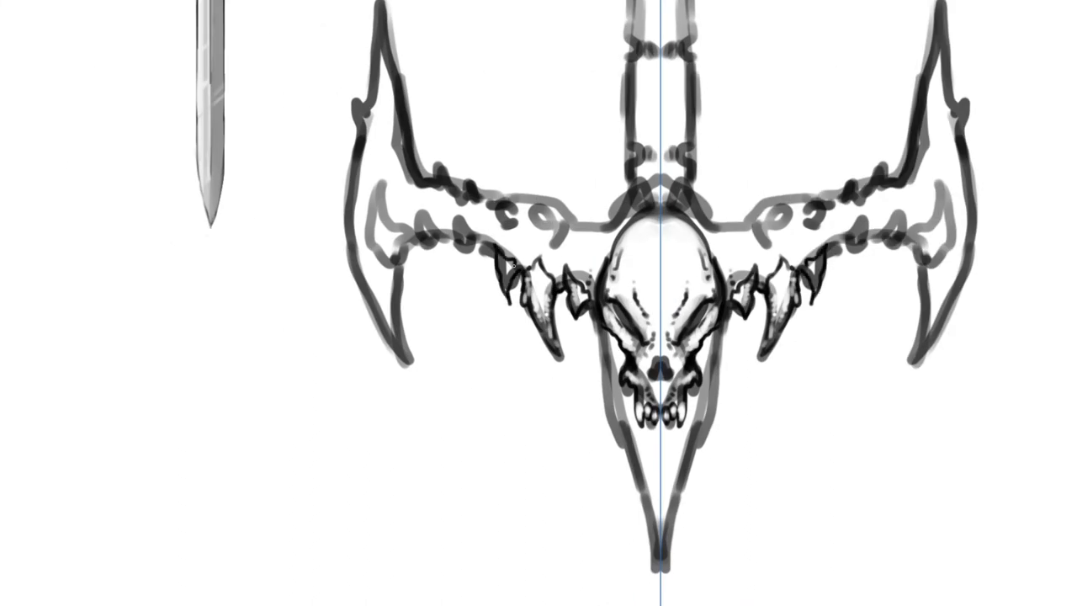
{"action": "left_click_drag", "start_coordinate": [470, 252], "coordinate": [457, 218]}
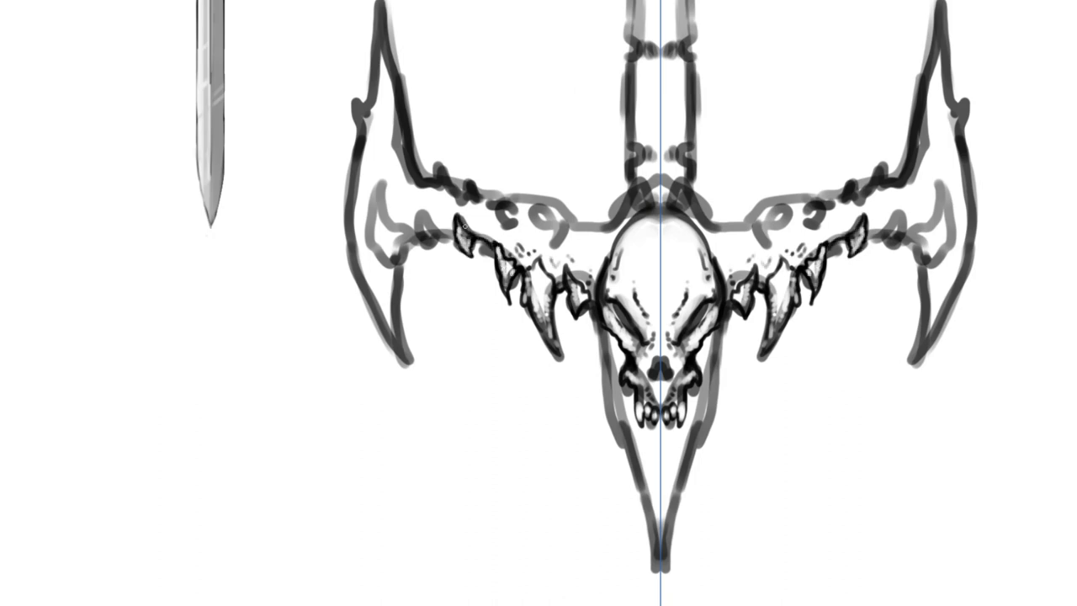
{"action": "mouse_move", "coordinate": [406, 252]}
{"action": "left_mouse_down"}
{"action": "mouse_move", "coordinate": [380, 179]}
{"action": "mouse_move", "coordinate": [383, 215]}
{"action": "left_mouse_up"}
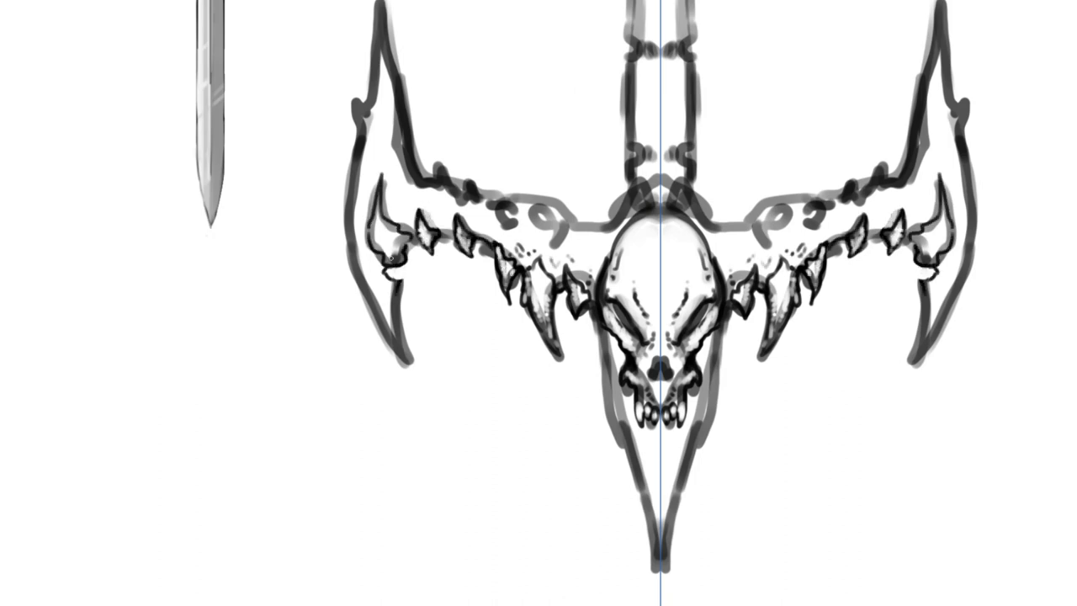
Ink the jagged lower claws at the ends of the guard arms and engrave small runes up the outer blades.
{"action": "mouse_move", "coordinate": [399, 283]}
{"action": "left_mouse_down"}
{"action": "mouse_move", "coordinate": [387, 233]}
{"action": "mouse_move", "coordinate": [400, 374]}
{"action": "left_mouse_up"}
{"action": "left_click_drag", "start_coordinate": [346, 225], "coordinate": [396, 370]}
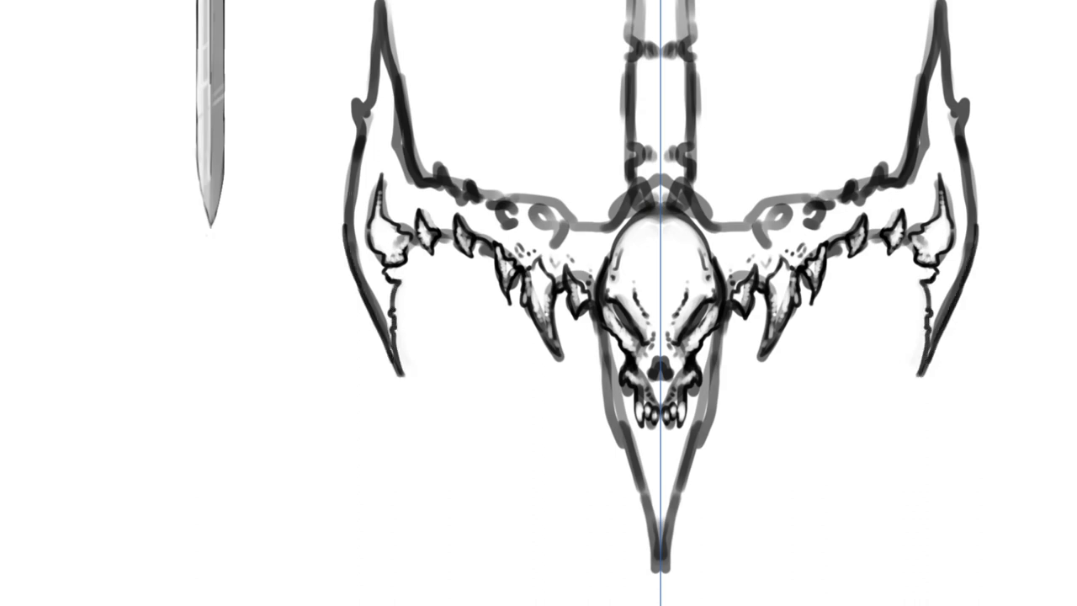
{"action": "left_click_drag", "start_coordinate": [358, 250], "coordinate": [397, 372]}
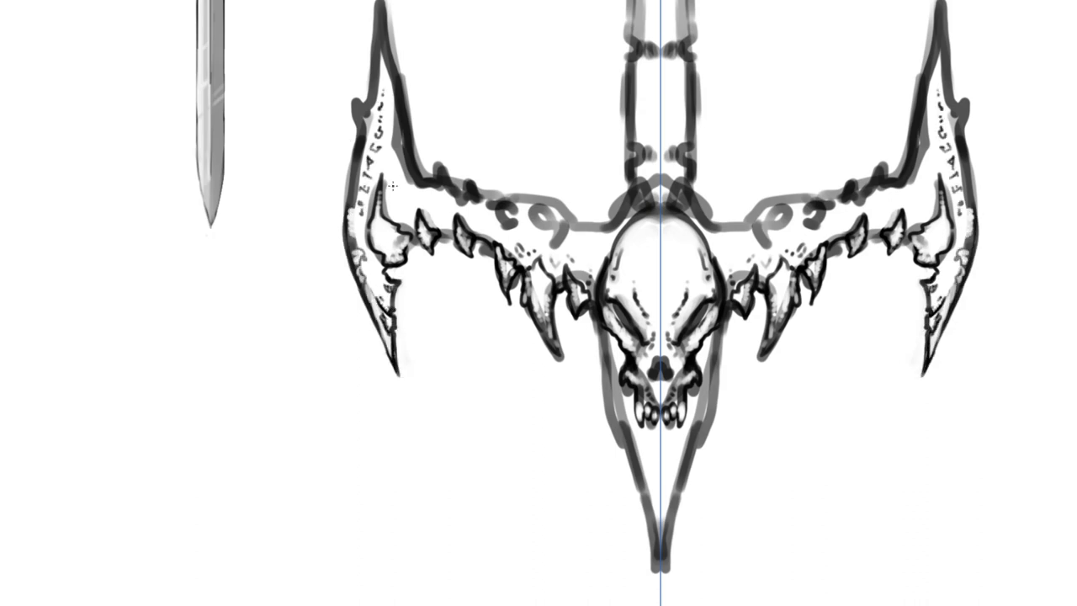
Ink a horned crest above the guard skull, refine its cranium and eye sockets, and add jagged bone plates around its jaw.
{"action": "left_click_drag", "start_coordinate": [591, 231], "coordinate": [661, 193]}
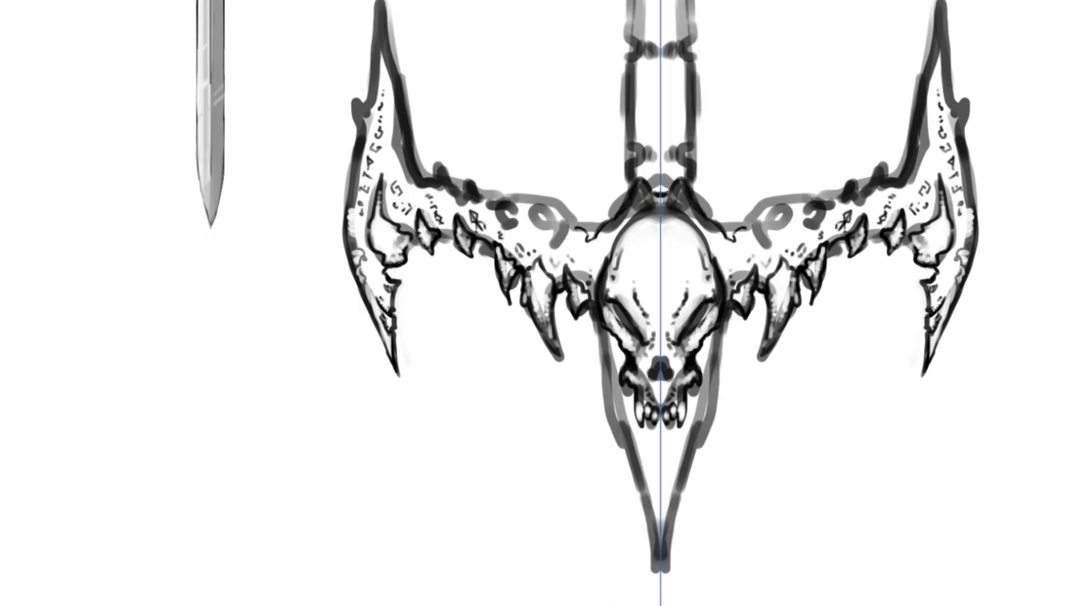
{"action": "mouse_move", "coordinate": [638, 221]}
{"action": "left_mouse_down"}
{"action": "mouse_move", "coordinate": [604, 253]}
{"action": "mouse_move", "coordinate": [622, 293]}
{"action": "left_mouse_up"}
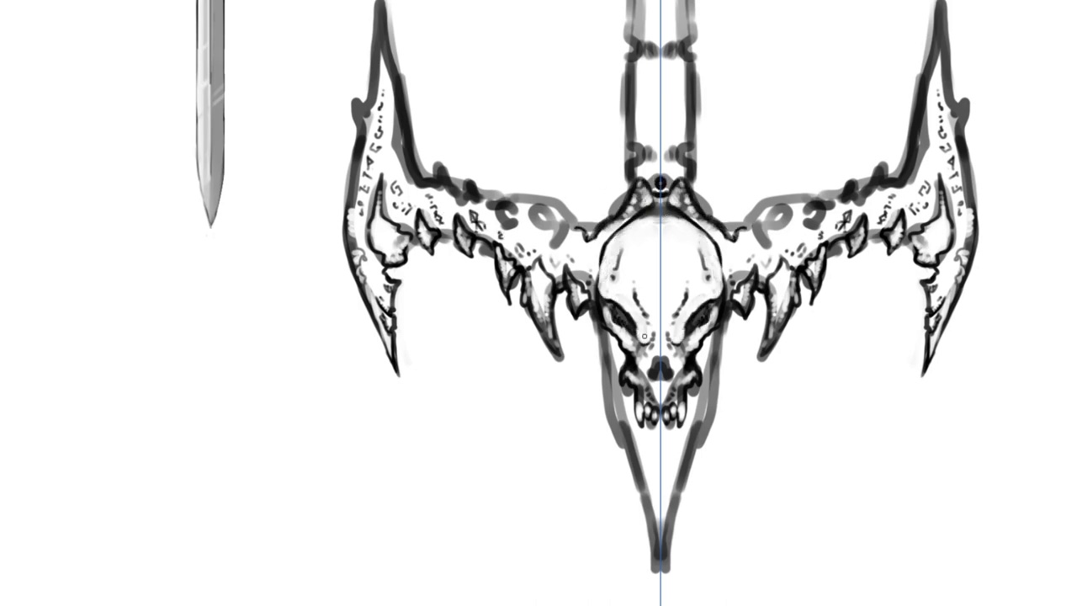
{"action": "scroll", "coordinate": [652, 334], "scroll_direction": "down", "scroll_amount": 2}
{"action": "left_click_drag", "start_coordinate": [622, 242], "coordinate": [622, 268]}
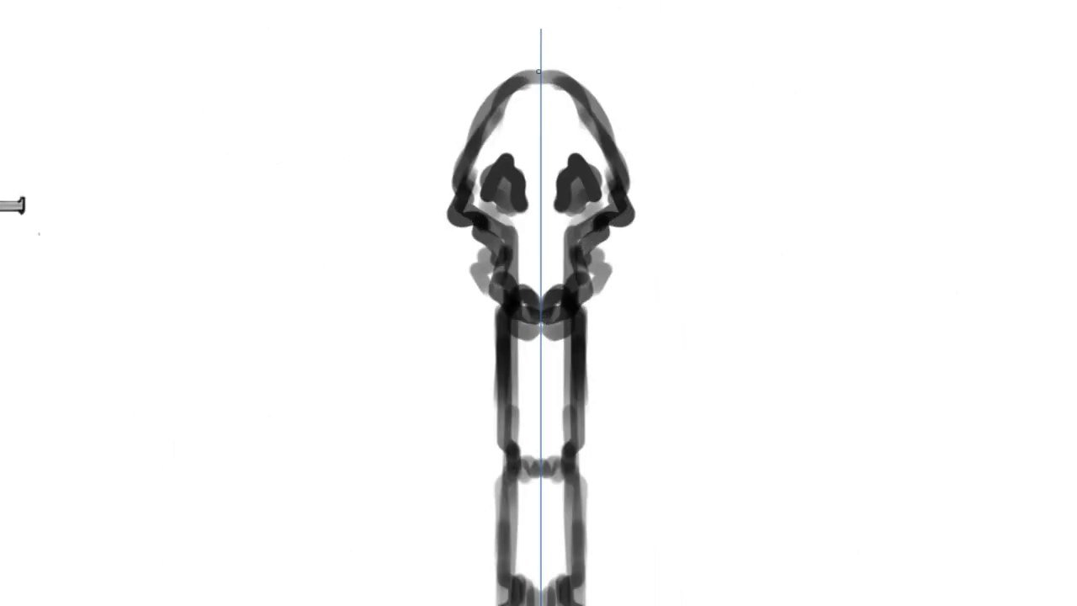
Ink the pommel skull with angry brows, dark eye sockets, nose and teeth, redrawing its outline narrower with sharp cheek corners.
{"action": "left_click_drag", "start_coordinate": [438, 215], "coordinate": [649, 217]}
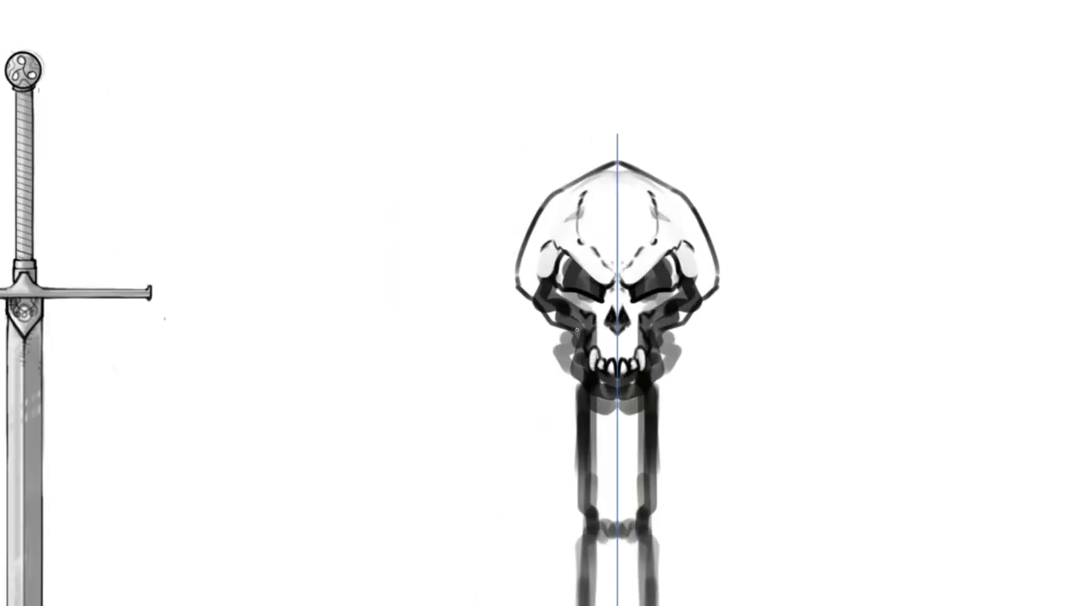
{"action": "key", "text": "ctrl+z"}
{"action": "left_click_drag", "start_coordinate": [523, 294], "coordinate": [579, 330]}
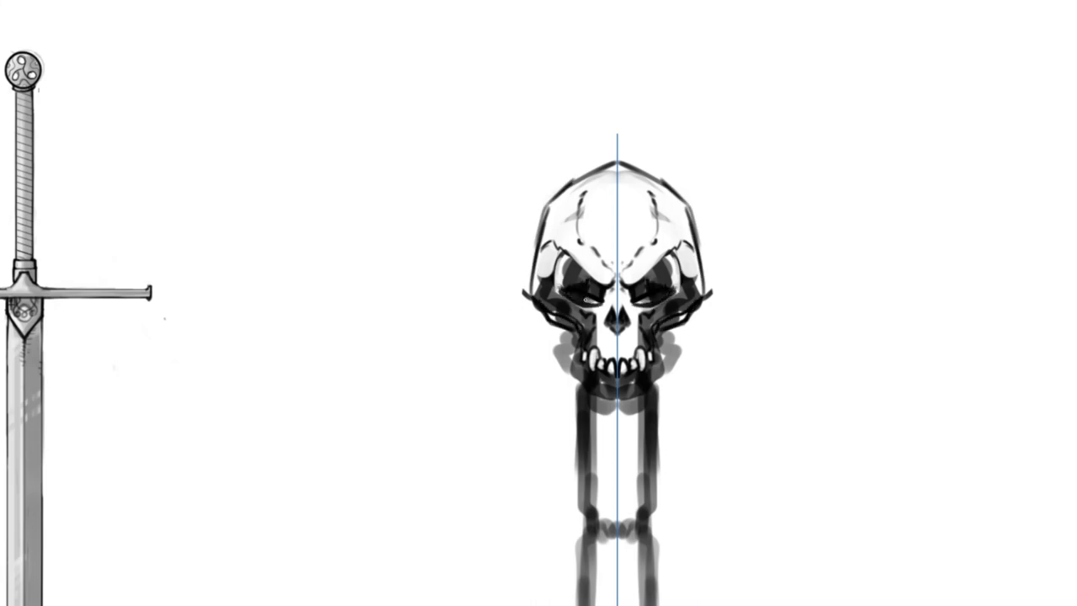
{"action": "left_click_drag", "start_coordinate": [551, 282], "coordinate": [593, 303]}
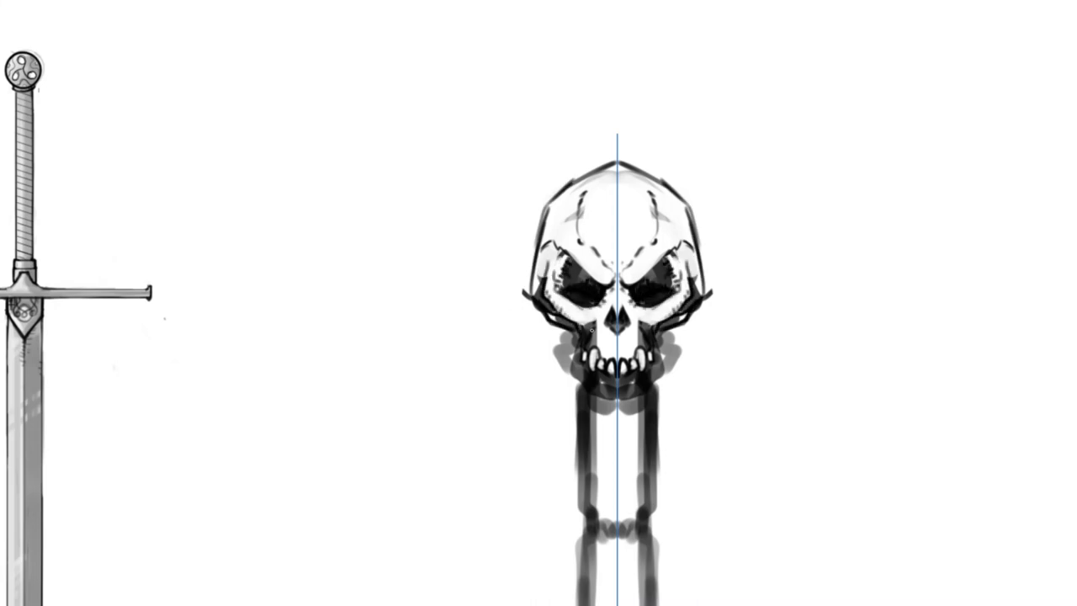
Outline the grip's bone segments with notched joints and hatch shading along their edges.
{"action": "mouse_move", "coordinate": [585, 187]}
{"action": "left_mouse_down"}
{"action": "mouse_move", "coordinate": [526, 319]}
{"action": "mouse_move", "coordinate": [573, 376]}
{"action": "mouse_move", "coordinate": [582, 539]}
{"action": "left_mouse_up"}
{"action": "left_click_drag", "start_coordinate": [593, 408], "coordinate": [589, 505]}
{"action": "left_click_drag", "start_coordinate": [653, 517], "coordinate": [653, 604]}
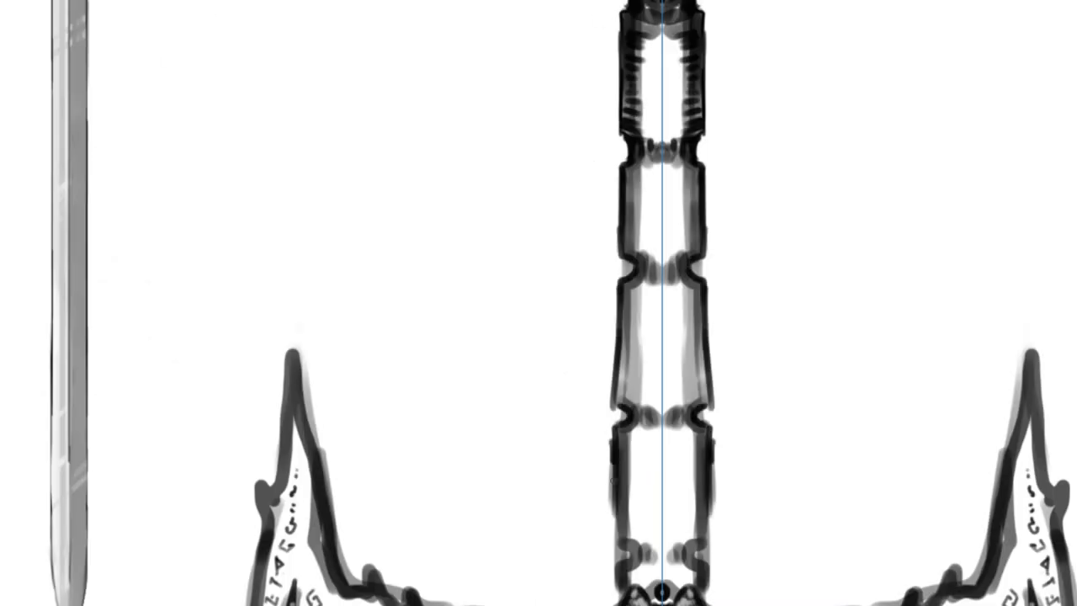
{"action": "left_click_drag", "start_coordinate": [622, 467], "coordinate": [627, 602]}
{"action": "left_click_drag", "start_coordinate": [633, 287], "coordinate": [637, 526]}
Ink the spikes on top of the guard arms and sharpen the tall upward points at their ends.
{"action": "left_click_drag", "start_coordinate": [411, 366], "coordinate": [298, 303]}
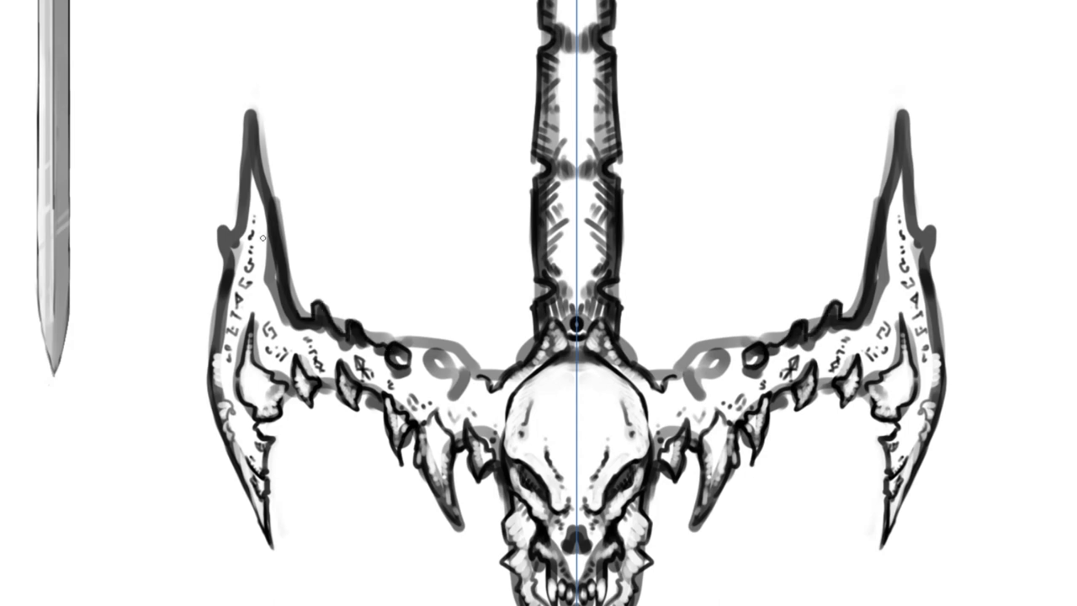
{"action": "left_click_drag", "start_coordinate": [261, 173], "coordinate": [286, 328]}
{"action": "left_click_drag", "start_coordinate": [257, 114], "coordinate": [302, 315]}
{"action": "mouse_move", "coordinate": [723, 354]}
{"action": "left_mouse_down"}
{"action": "mouse_move", "coordinate": [648, 396]}
{"action": "mouse_move", "coordinate": [642, 320]}
{"action": "left_mouse_up"}
Draw a mirrored blade outline with angled shoulders and tapering edges below the guard skull, plus a narrow central groove.
{"action": "key", "text": "ctrl+0"}
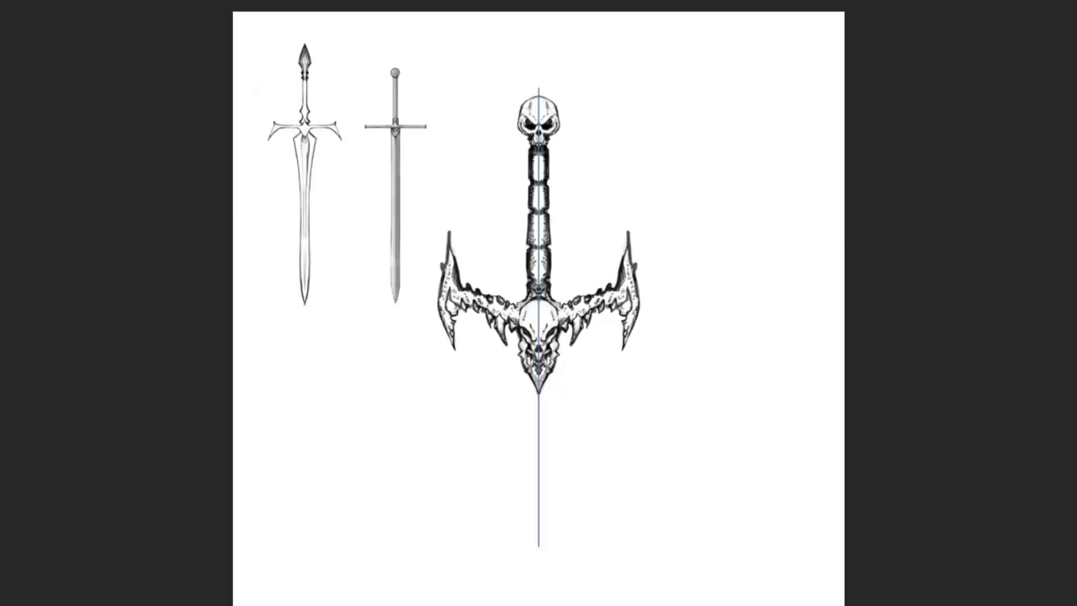
{"action": "scroll", "coordinate": [538, 303], "scroll_direction": "down", "scroll_amount": 2}
{"action": "scroll", "coordinate": [538, 303], "scroll_direction": "up", "scroll_amount": 3}
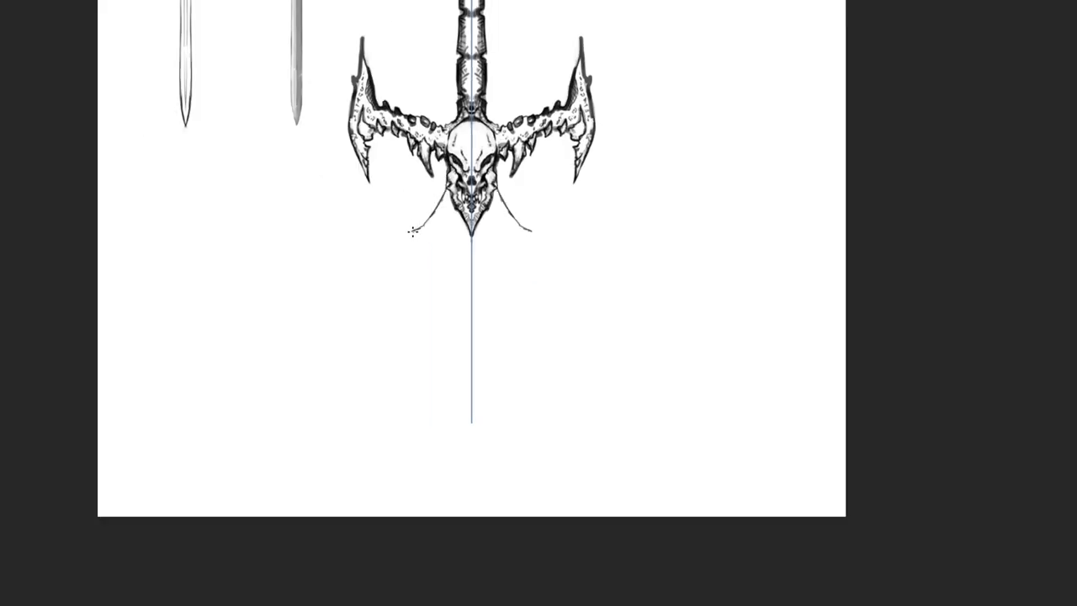
{"action": "left_click_drag", "start_coordinate": [635, 491], "coordinate": [662, 509]}
{"action": "left_click_drag", "start_coordinate": [451, 262], "coordinate": [465, 462]}
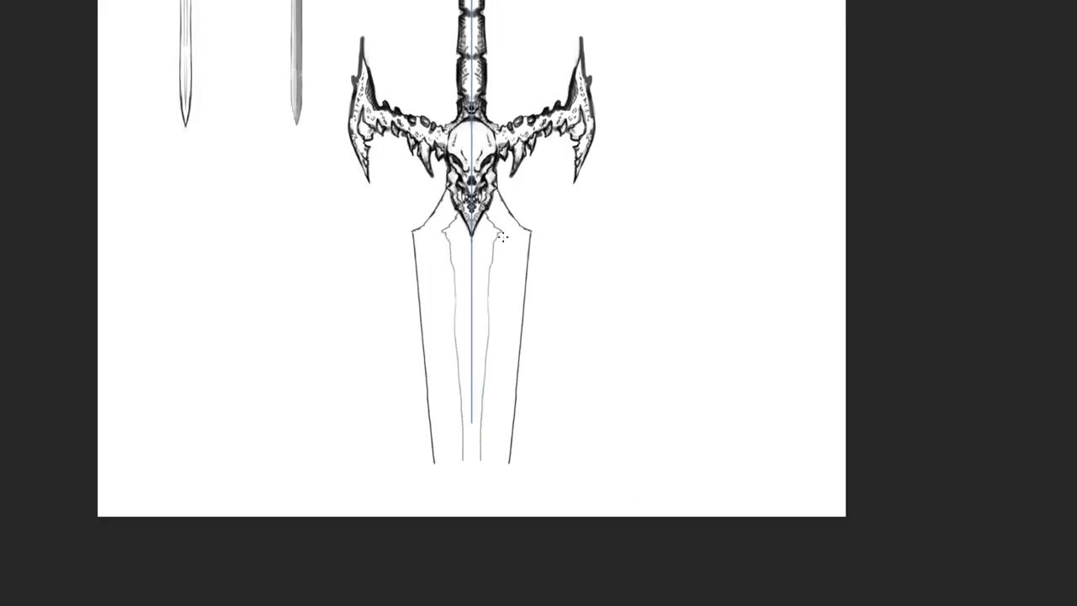
Ink a pointed collar at the top of the blade's groove, fill it with hatching and draw unmirrored runes down the centre.
{"action": "scroll", "coordinate": [465, 461], "scroll_direction": "up", "scroll_amount": 2}
{"action": "mouse_move", "coordinate": [547, 239]}
{"action": "left_mouse_down"}
{"action": "mouse_move", "coordinate": [573, 288]}
{"action": "mouse_move", "coordinate": [549, 358]}
{"action": "mouse_move", "coordinate": [561, 419]}
{"action": "left_mouse_up"}
{"action": "scroll", "coordinate": [577, 354], "scroll_direction": "up", "scroll_amount": 2}
{"action": "left_click_drag", "start_coordinate": [581, 288], "coordinate": [585, 298]}
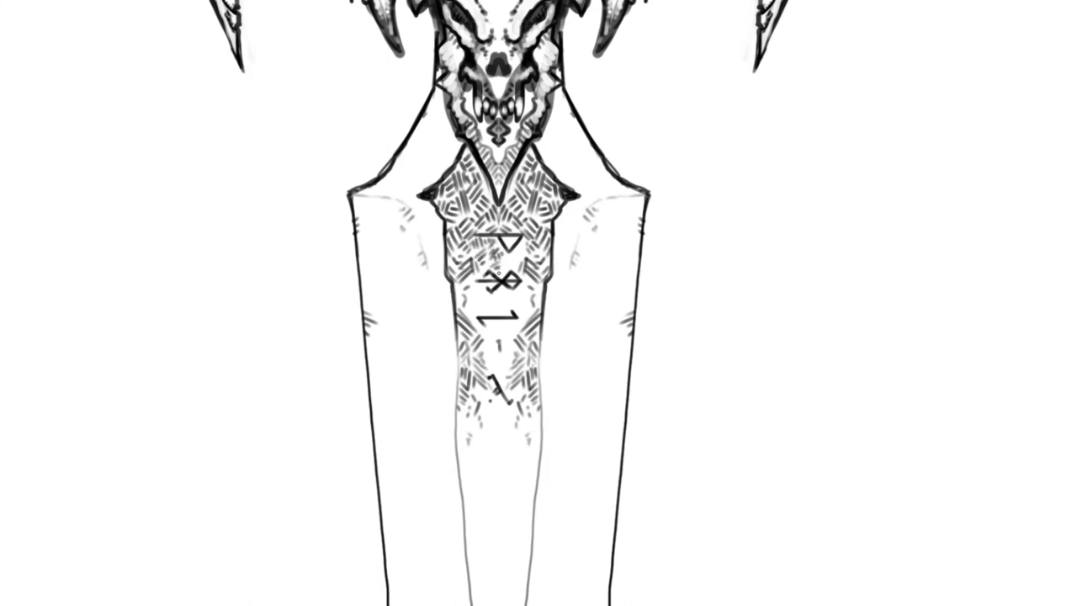
Fill the gaps around the runes in the blade's upper groove with mirrored hatching.
{"action": "left_click_drag", "start_coordinate": [510, 291], "coordinate": [522, 301]}
{"action": "left_click_drag", "start_coordinate": [505, 343], "coordinate": [504, 374]}
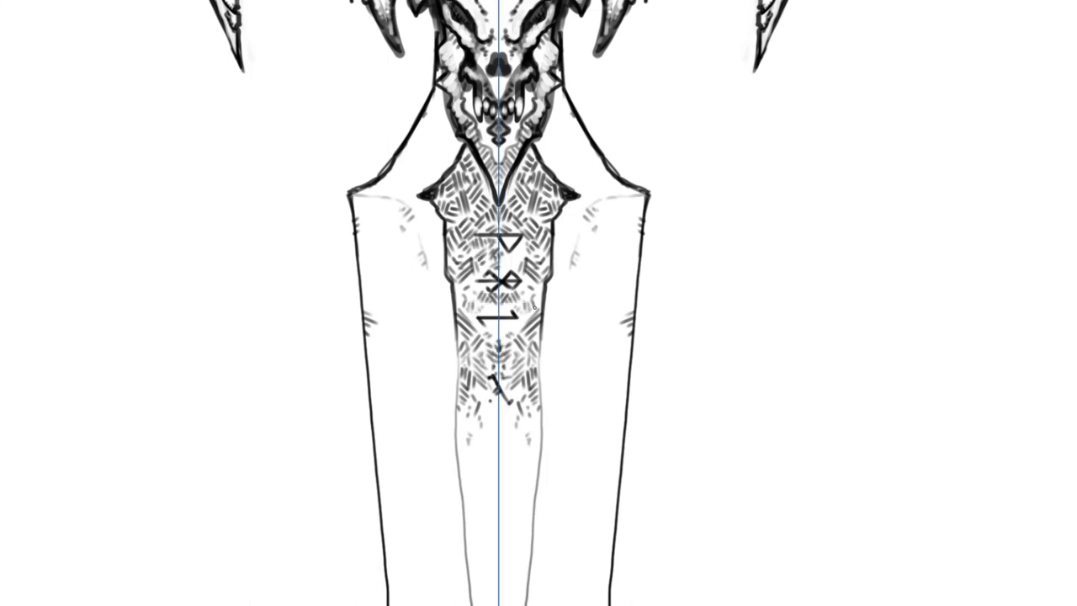
{"action": "left_click_drag", "start_coordinate": [560, 125], "coordinate": [574, 135]}
{"action": "mouse_move", "coordinate": [553, 88]}
{"action": "left_mouse_down"}
{"action": "mouse_move", "coordinate": [565, 103]}
{"action": "mouse_move", "coordinate": [552, 137]}
{"action": "left_mouse_up"}
{"action": "left_click_drag", "start_coordinate": [544, 93], "coordinate": [573, 128]}
{"action": "left_click_drag", "start_coordinate": [567, 117], "coordinate": [582, 141]}
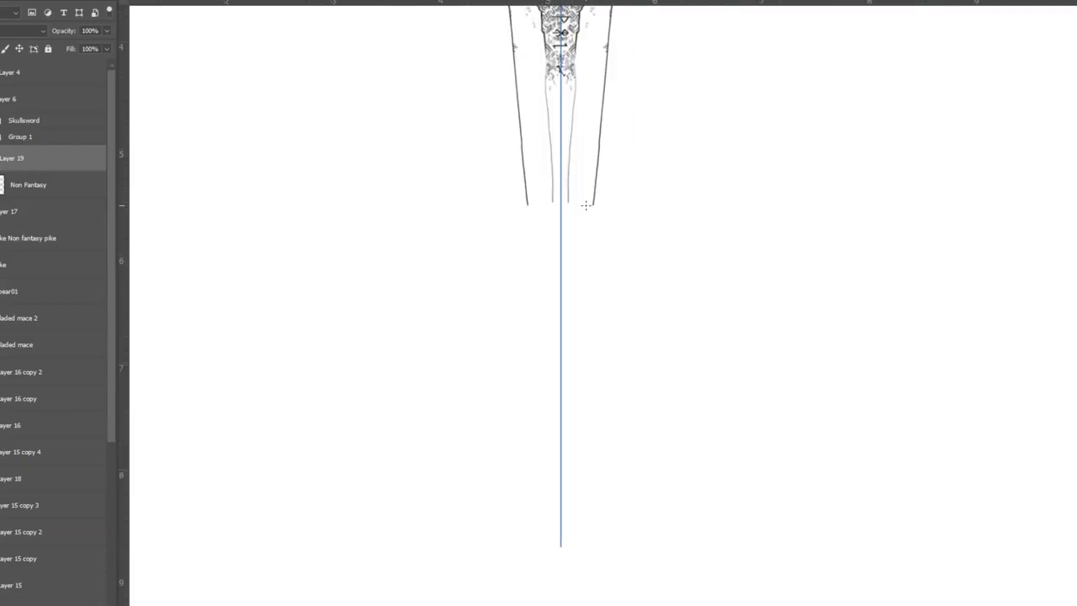
Extend the blade's edges down to a pointed tip and taper the central groove to a point above it, redrawing its misplaced strokes.
{"action": "left_click_drag", "start_coordinate": [594, 185], "coordinate": [562, 433]}
{"action": "left_click_drag", "start_coordinate": [596, 189], "coordinate": [584, 340]}
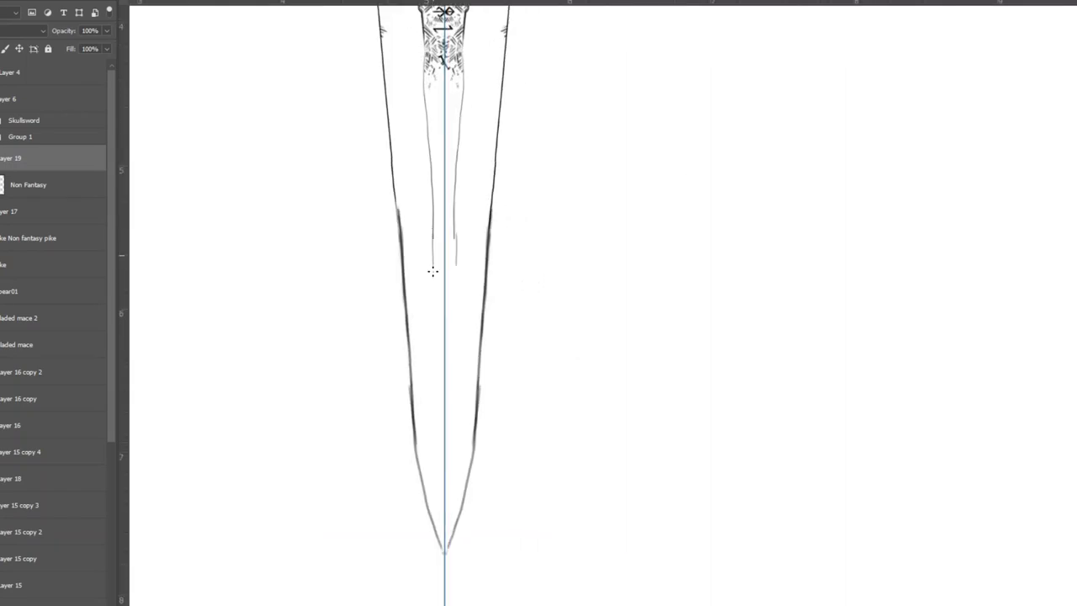
{"action": "left_click_drag", "start_coordinate": [434, 232], "coordinate": [444, 411]}
{"action": "left_click_drag", "start_coordinate": [431, 206], "coordinate": [442, 345]}
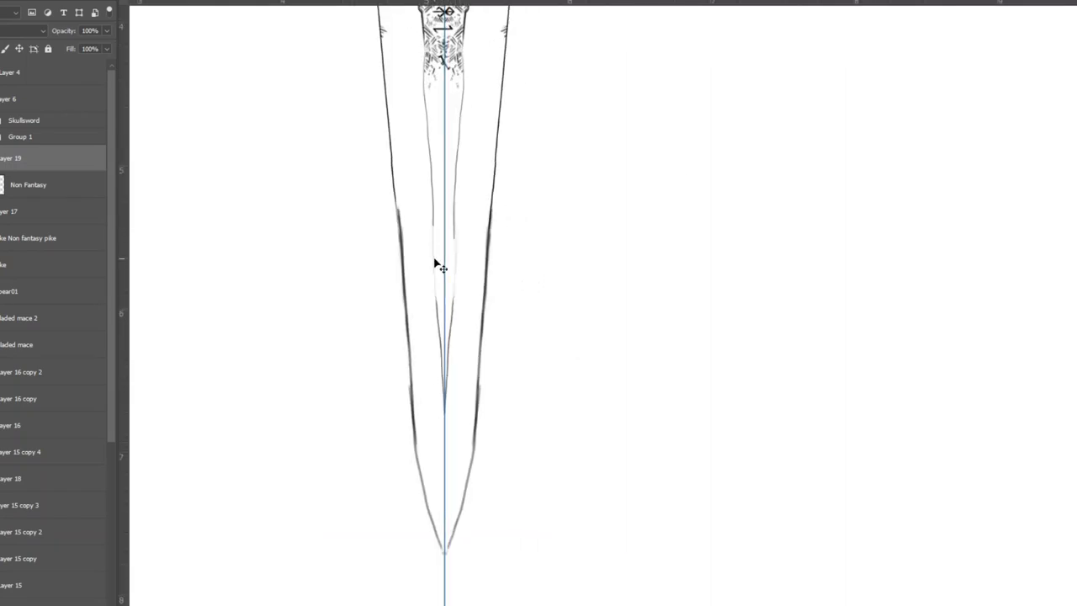
{"action": "key", "text": "ctrl+z"}
{"action": "key", "text": "ctrl+z"}
{"action": "left_click_drag", "start_coordinate": [454, 222], "coordinate": [457, 300]}
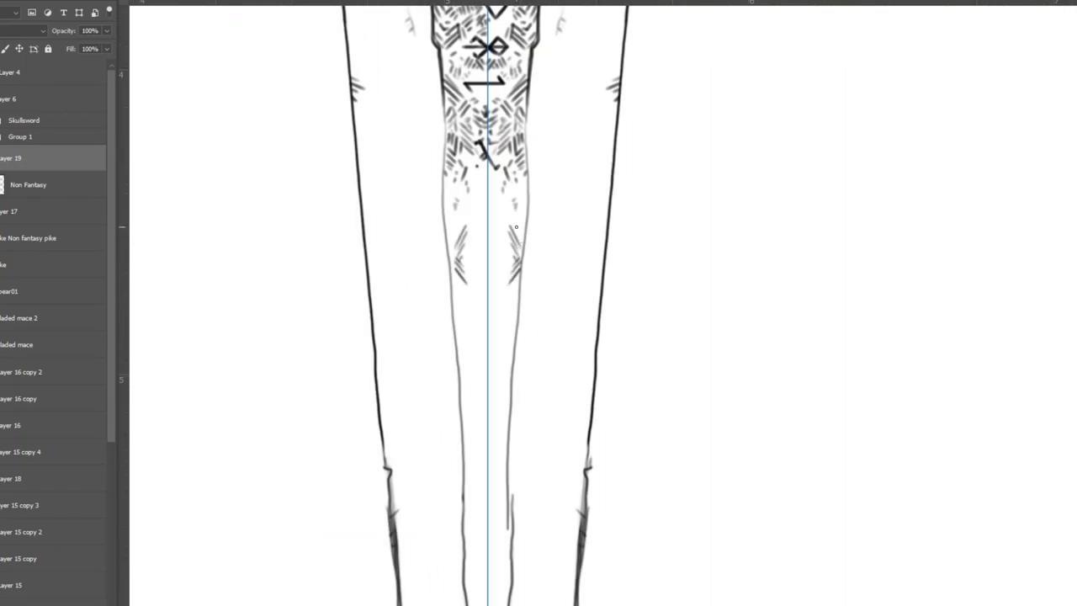
Continue the mirrored hatching down the groove below the runes and add a small circular symbol on the centre line.
{"action": "left_click_drag", "start_coordinate": [523, 214], "coordinate": [513, 243]}
{"action": "mouse_move", "coordinate": [505, 219]}
{"action": "left_mouse_down"}
{"action": "mouse_move", "coordinate": [491, 229]}
{"action": "mouse_move", "coordinate": [493, 249]}
{"action": "left_mouse_up"}
{"action": "left_click_drag", "start_coordinate": [510, 248], "coordinate": [503, 293]}
{"action": "left_click_drag", "start_coordinate": [515, 285], "coordinate": [503, 330]}
{"action": "left_click_drag", "start_coordinate": [483, 195], "coordinate": [486, 205]}
Darken the edges of the blade's tip, then fill the groove's lower taper with chevron hatching and discard the last stray strokes.
{"action": "key", "text": "ctrl+minus"}
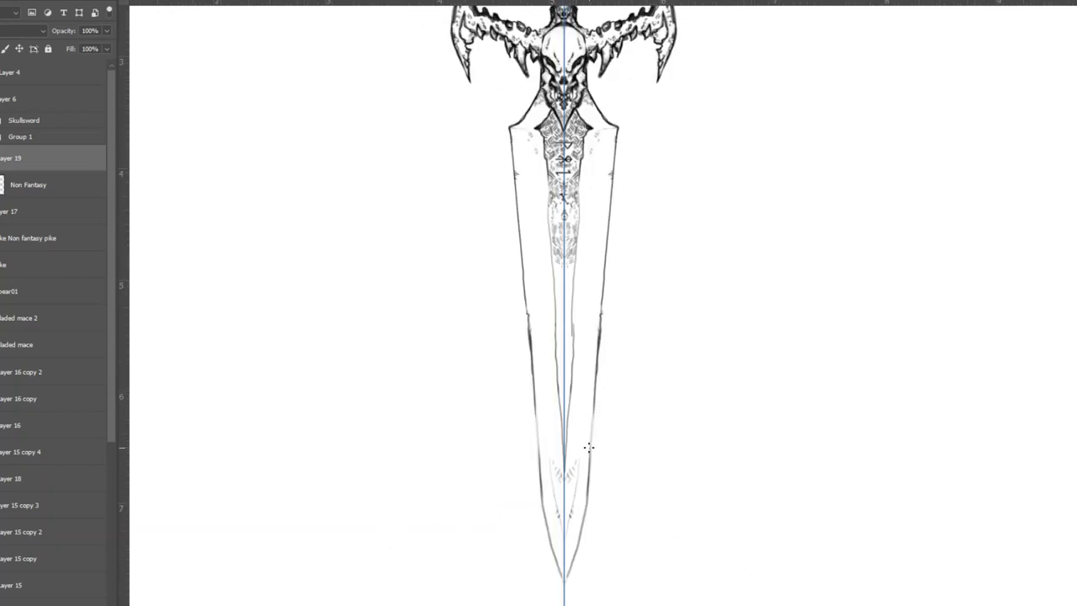
{"action": "left_click_drag", "start_coordinate": [569, 571], "coordinate": [588, 489]}
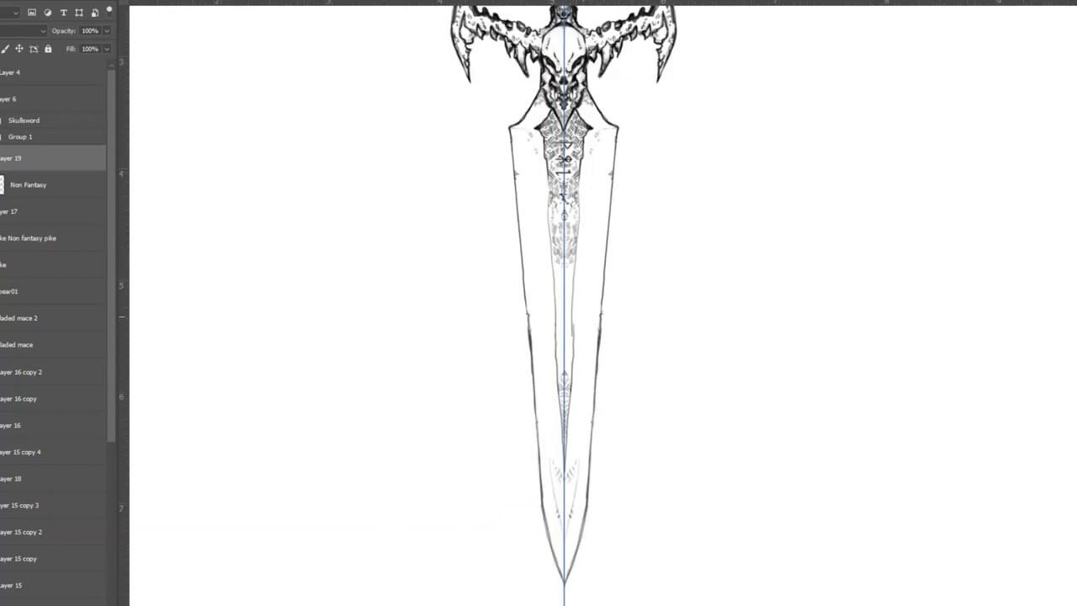
{"action": "key", "text": "ctrl+plus"}
{"action": "left_click_drag", "start_coordinate": [539, 290], "coordinate": [552, 340]}
{"action": "left_click_drag", "start_coordinate": [539, 260], "coordinate": [548, 290]}
{"action": "left_click_drag", "start_coordinate": [530, 236], "coordinate": [543, 265]}
{"action": "left_click_drag", "start_coordinate": [581, 71], "coordinate": [556, 105]}
{"action": "mouse_move", "coordinate": [579, 46]}
{"action": "left_mouse_down"}
{"action": "mouse_move", "coordinate": [560, 76]}
{"action": "mouse_move", "coordinate": [585, 44]}
{"action": "left_mouse_up"}
{"action": "key", "text": "ctrl+z"}
{"action": "key", "text": "ctrl+z"}
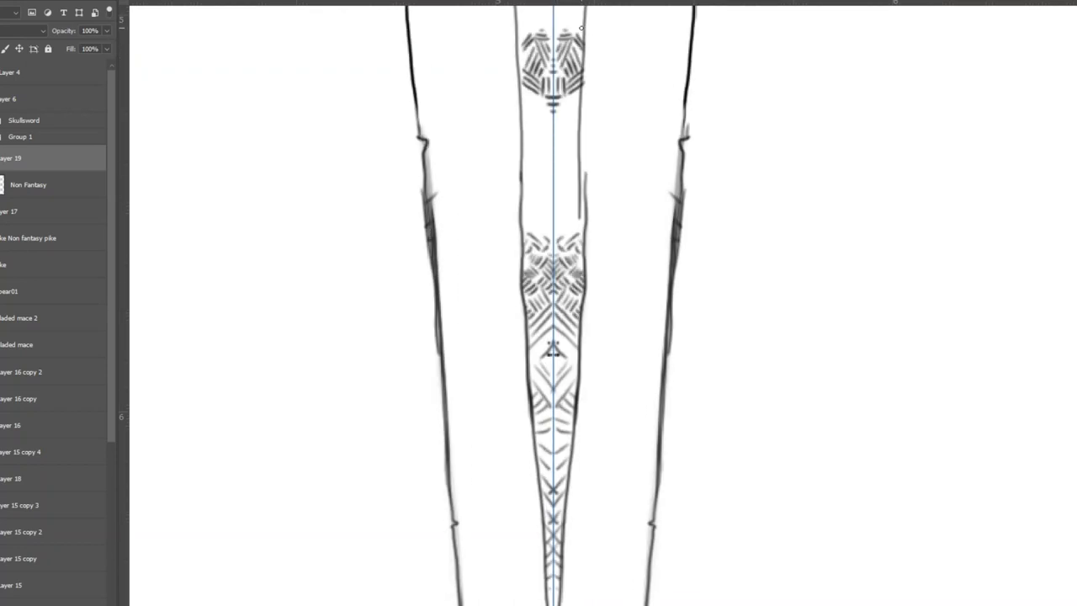
Add more mirrored hatch strokes in the middle of the blade's groove to complete its upper patterned section.
{"action": "key", "text": "ctrl+plus"}
{"action": "left_click_drag", "start_coordinate": [525, 89], "coordinate": [503, 114]}
{"action": "mouse_move", "coordinate": [507, 115]}
{"action": "left_mouse_down"}
{"action": "mouse_move", "coordinate": [479, 160]}
{"action": "mouse_move", "coordinate": [488, 156]}
{"action": "left_mouse_up"}
{"action": "left_click_drag", "start_coordinate": [526, 115], "coordinate": [508, 174]}
{"action": "key", "text": "ctrl+0"}
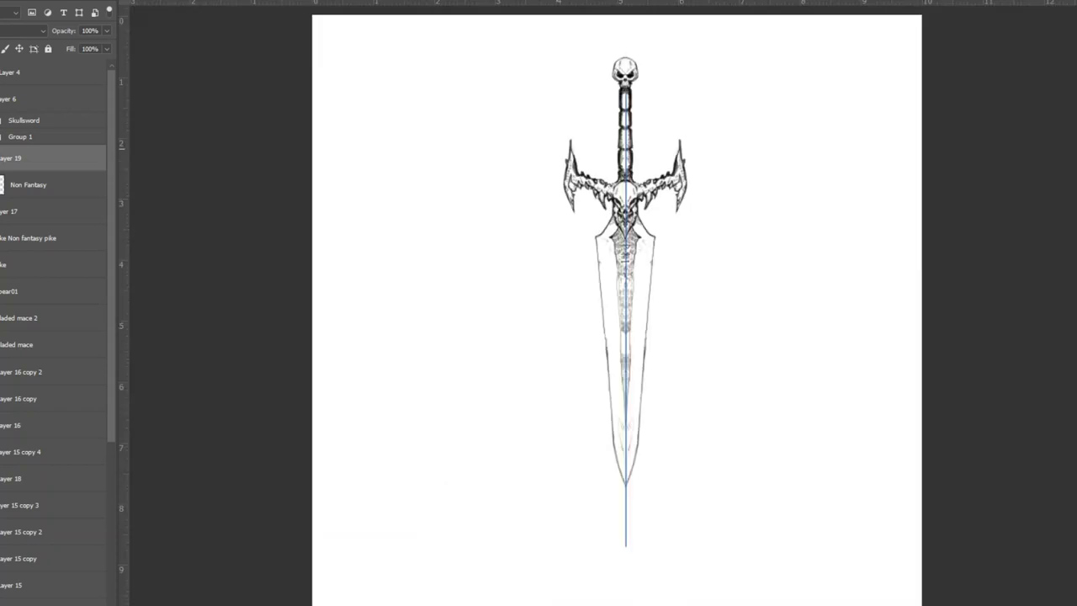
Add small mirrored scratch marks along the plain faces of the blade on both sides of the groove.
{"action": "key", "text": "ctrl+plus"}
{"action": "key", "text": "ctrl+plus"}
{"action": "left_click_drag", "start_coordinate": [520, 246], "coordinate": [531, 264]}
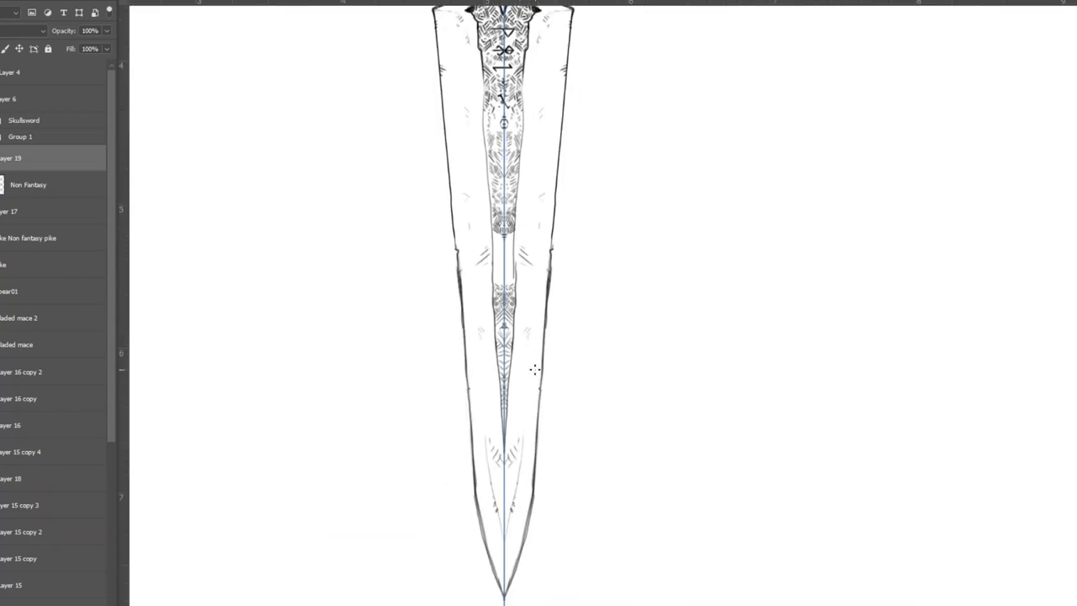
Enlarge the whole sword on the page and add a new layer directly below Layer 19 for grey shading.
{"action": "key", "text": "ctrl+0"}
{"action": "key", "text": "v"}
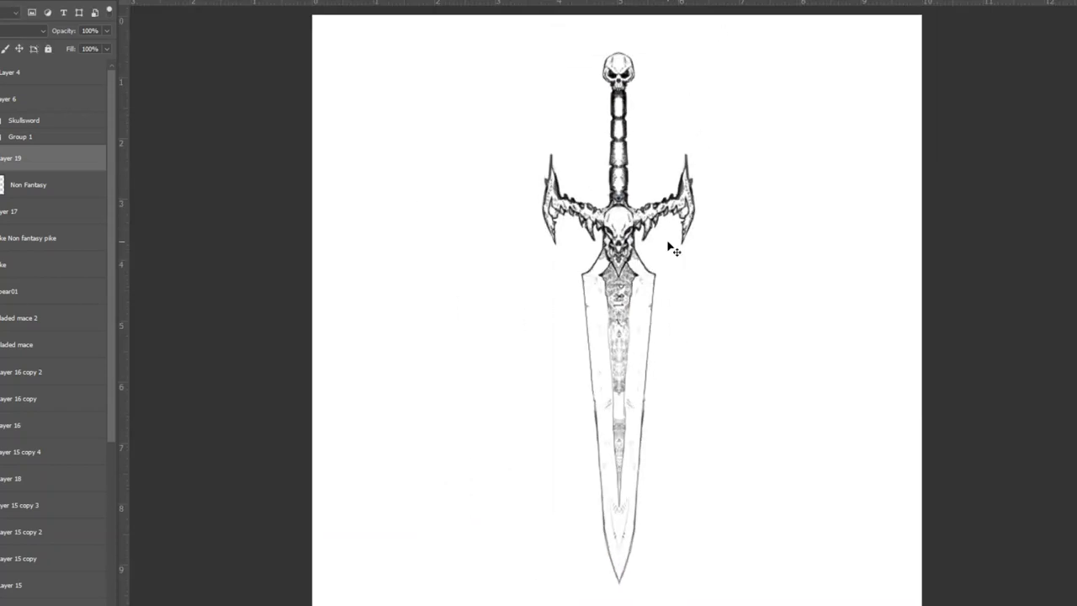
{"action": "key", "text": "ctrl+shift+alt+e"}
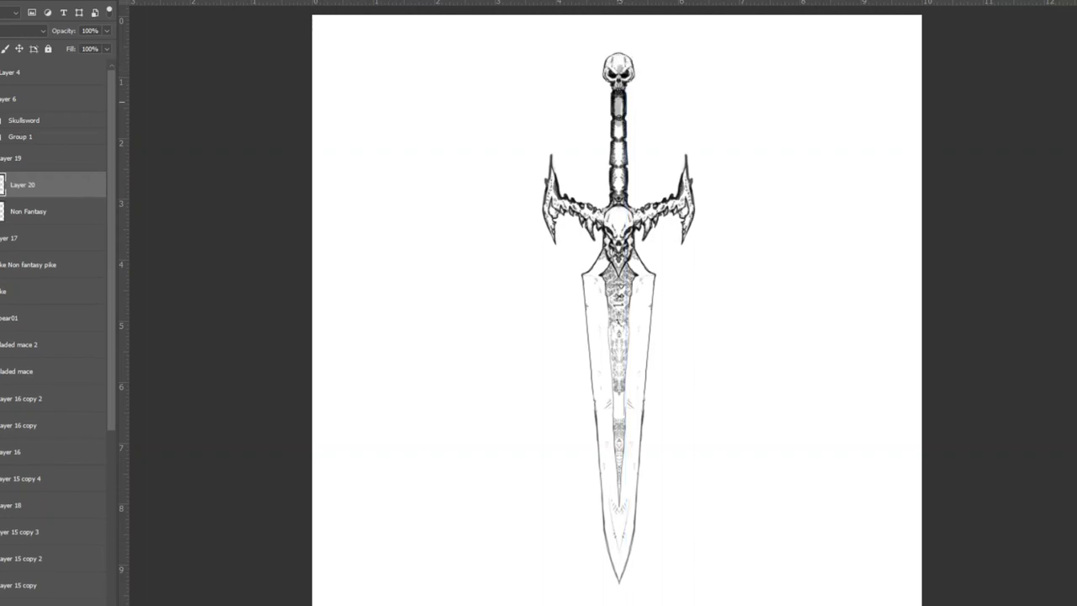